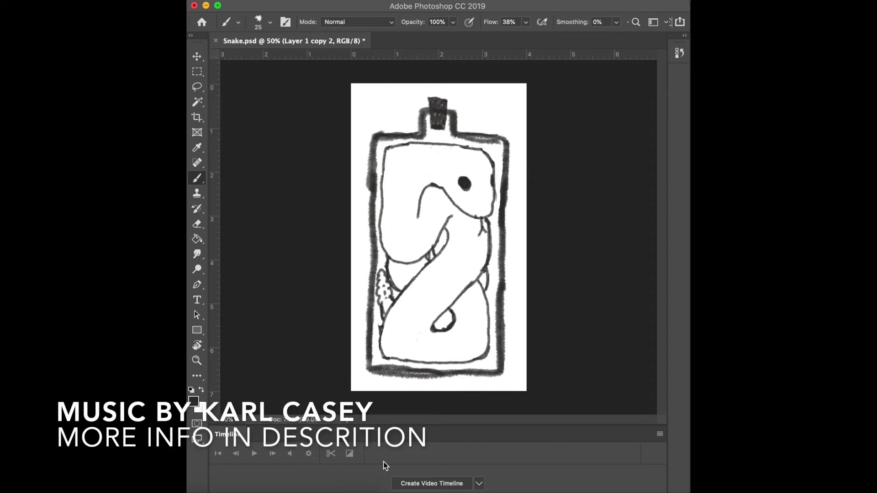
- Dock the Layers panel, add Layer 2 above Layer 1 copy 2, and ink the first spikes atop the snake's head
key(super+Tab)
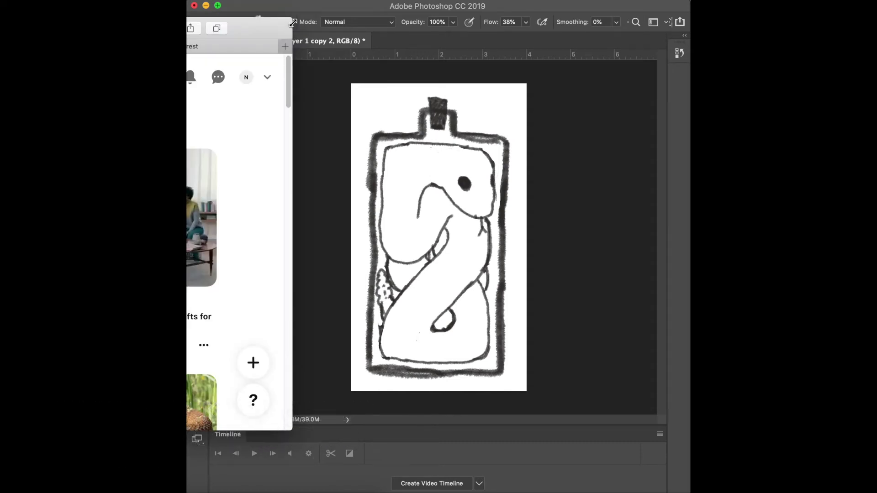
key(super+Tab)
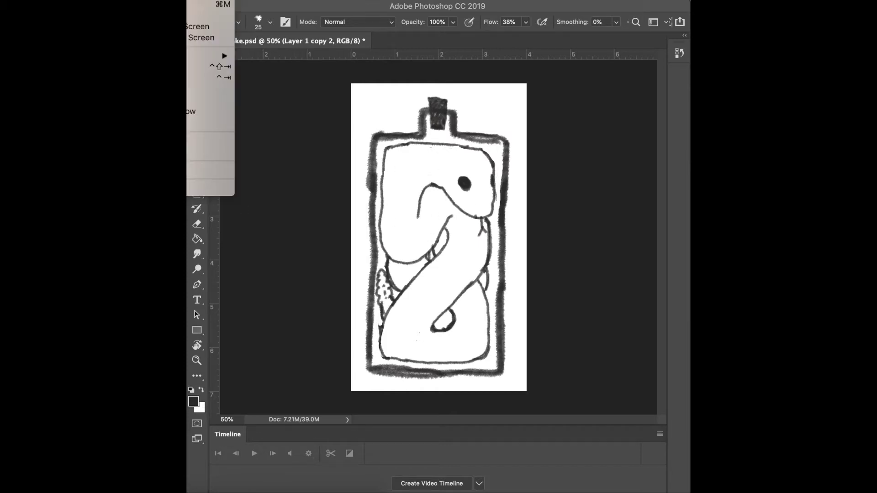
click(219, 1)
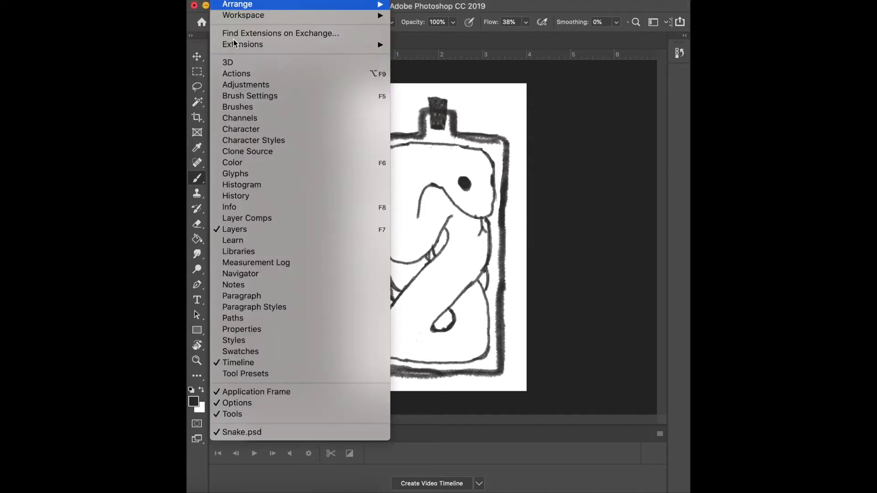
click(251, 226)
click(219, 1)
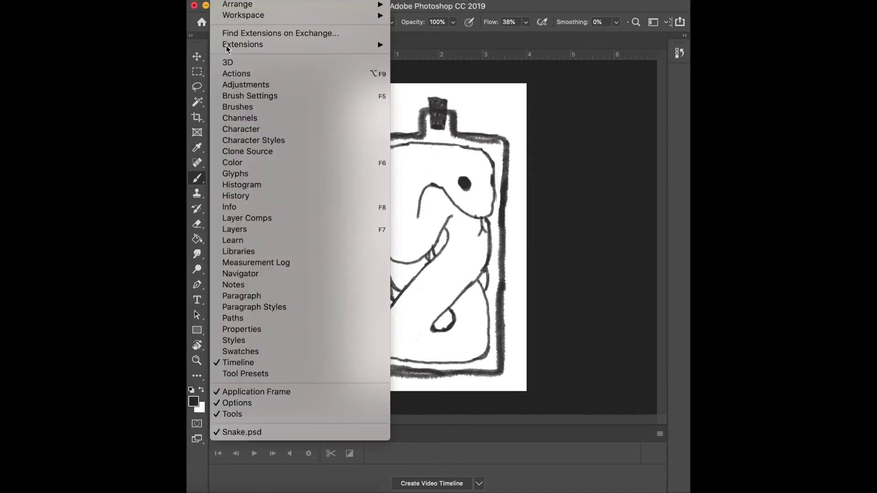
click(251, 228)
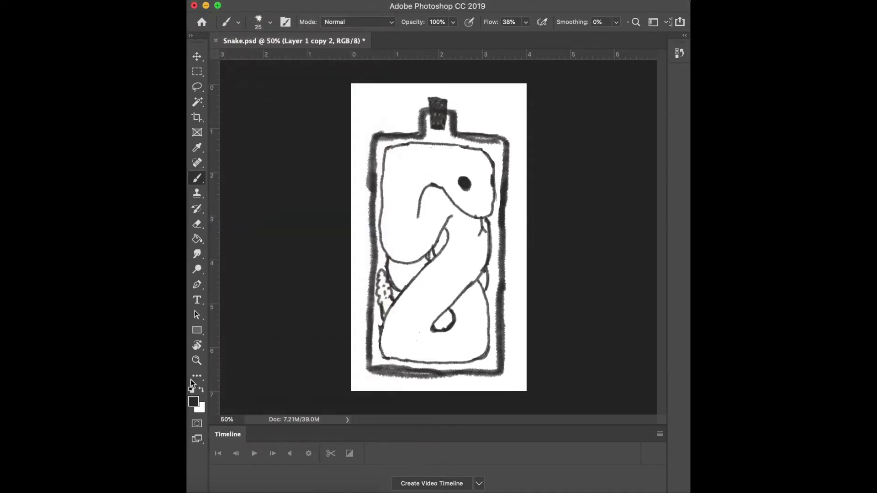
drag(286, 331, 297, 331)
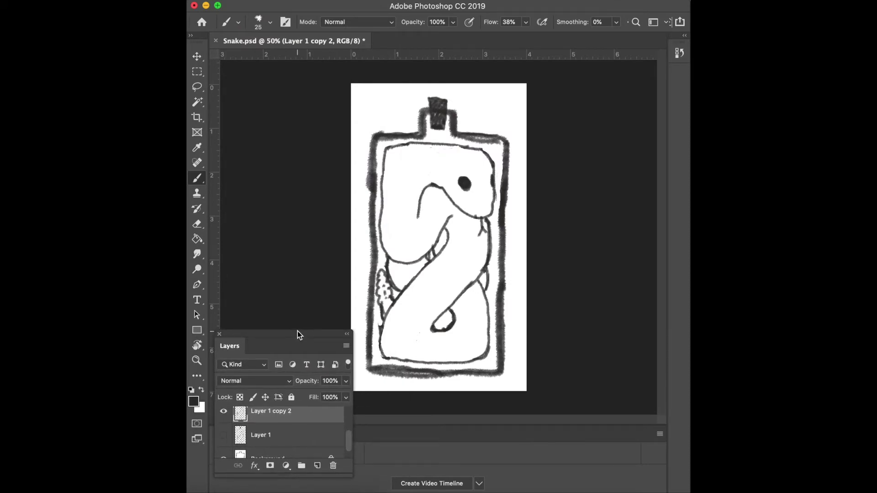
click(317, 465)
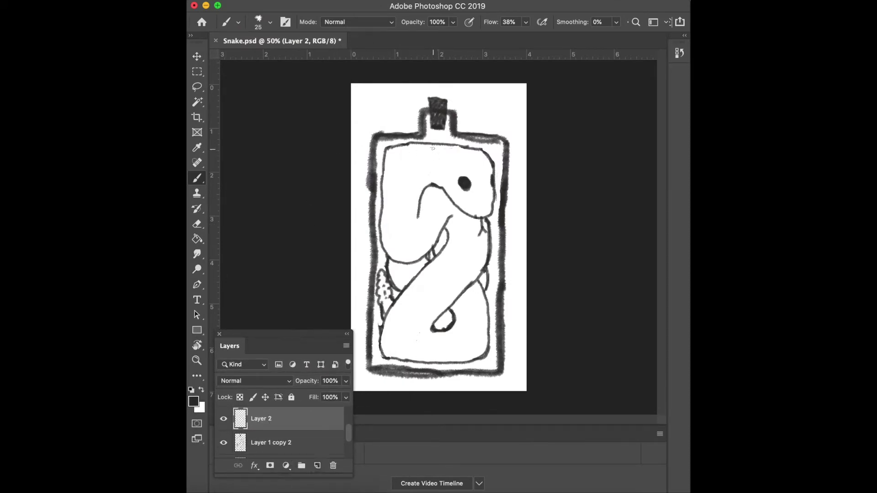
mouse_move(433, 148)
mouse_down()
mouse_move(452, 148)
mouse_move(391, 148)
mouse_up()
- Ink more head spikes, fangs in the mouth, and spikes along the neck and below the jaw
drag(450, 149, 468, 147)
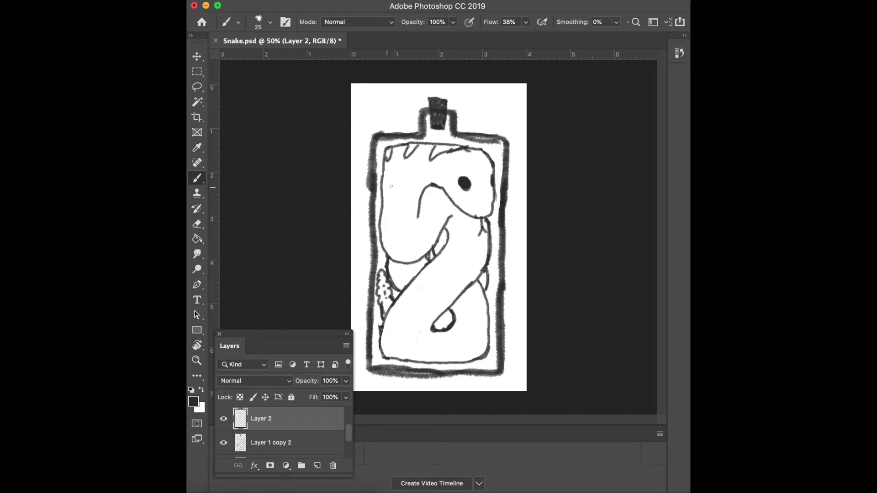
mouse_move(424, 202)
mouse_down()
mouse_move(418, 209)
mouse_move(428, 210)
mouse_move(437, 188)
mouse_up()
mouse_move(386, 171)
mouse_down()
mouse_move(385, 179)
mouse_move(402, 143)
mouse_up()
mouse_move(485, 238)
mouse_down()
mouse_move(477, 271)
mouse_move(425, 326)
mouse_move(430, 345)
mouse_move(455, 329)
mouse_move(461, 306)
mouse_up()
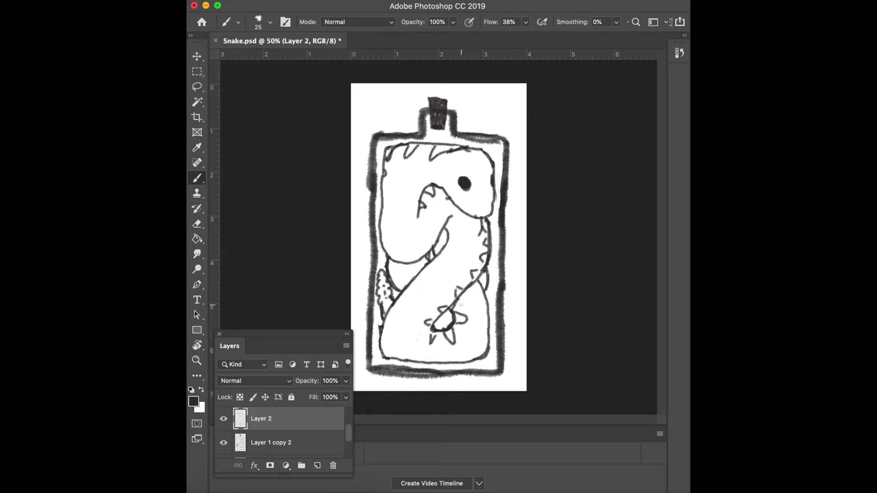
mouse_move(393, 285)
mouse_down()
mouse_move(410, 277)
mouse_move(408, 286)
mouse_move(388, 265)
mouse_up()
- Add extra points around the star and sawtooth spikes along the snake's back
mouse_move(434, 320)
mouse_down()
mouse_move(419, 325)
mouse_move(431, 344)
mouse_move(437, 333)
mouse_move(457, 347)
mouse_move(471, 317)
mouse_up()
mouse_move(470, 316)
mouse_down()
mouse_move(448, 308)
mouse_move(458, 286)
mouse_move(464, 290)
mouse_up()
drag(436, 319, 422, 320)
drag(422, 321, 431, 329)
mouse_move(453, 302)
mouse_down()
mouse_move(468, 270)
mouse_move(484, 261)
mouse_move(487, 221)
mouse_up()
- Erase stray spike ink near the snake's neck on Layer 1 copy 2 and repaint those strokes
key(e)
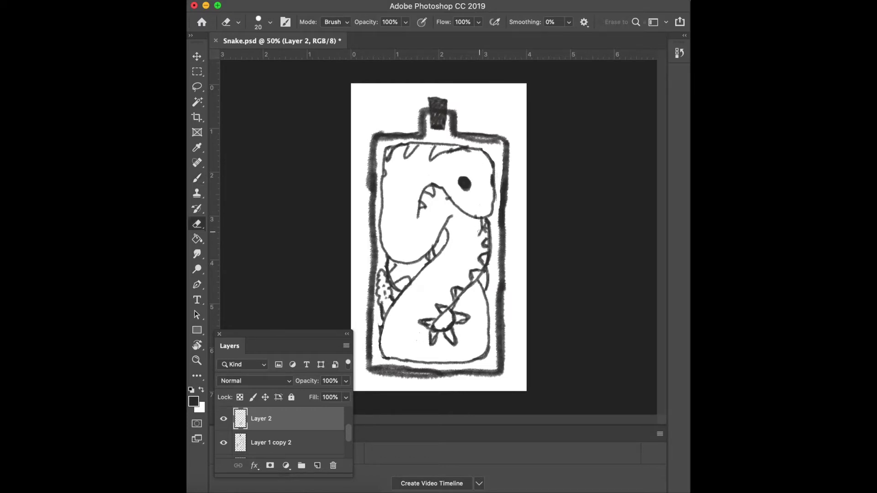
click(307, 439)
mouse_move(481, 238)
mouse_down()
mouse_move(482, 221)
mouse_move(486, 233)
mouse_up()
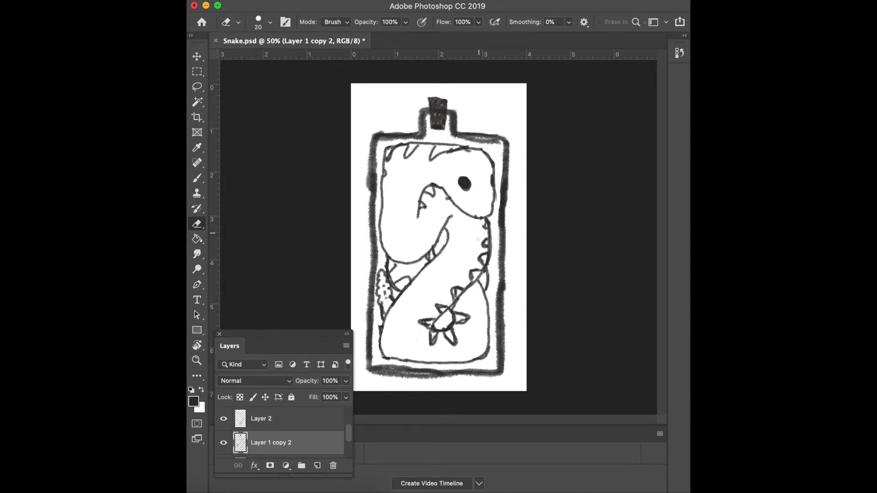
key(b)
mouse_move(483, 220)
mouse_down()
mouse_move(466, 240)
mouse_move(475, 247)
mouse_up()
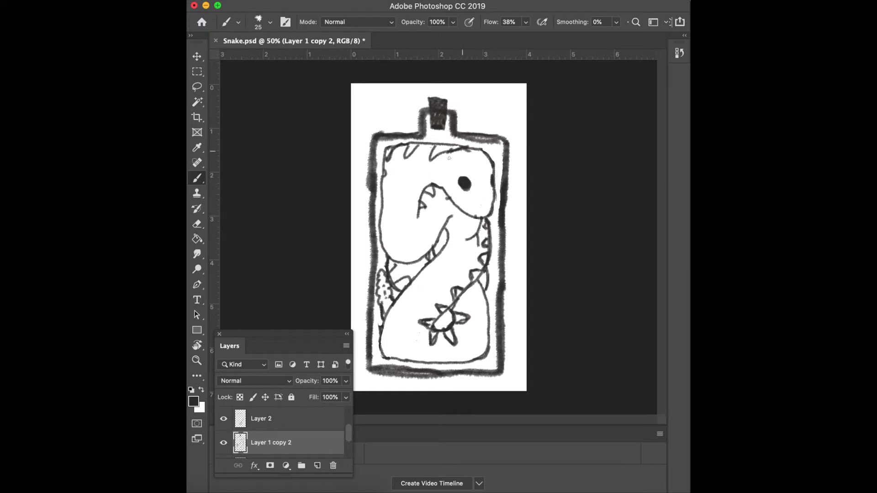
- Redraw the top-left inner outline darker, then make Layer 2 active again
key(e)
mouse_move(386, 149)
mouse_down()
mouse_move(382, 163)
mouse_move(397, 147)
mouse_up()
key(b)
drag(423, 144, 384, 161)
key(e)
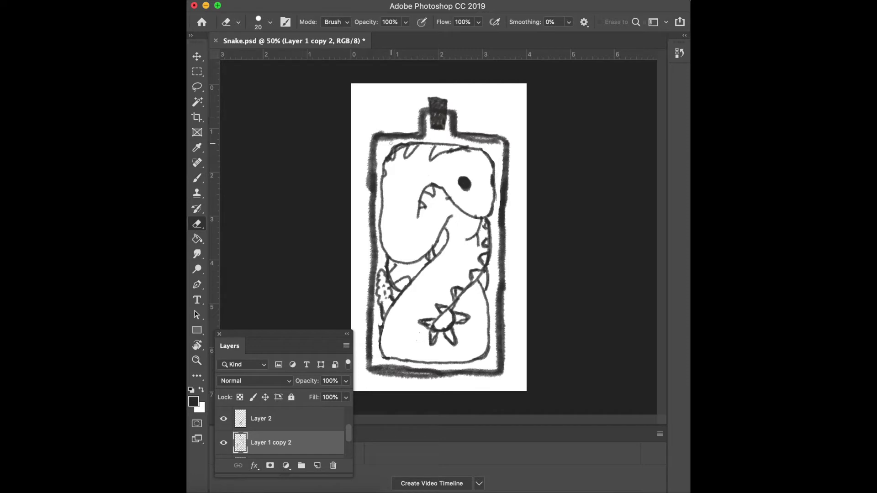
click(284, 427)
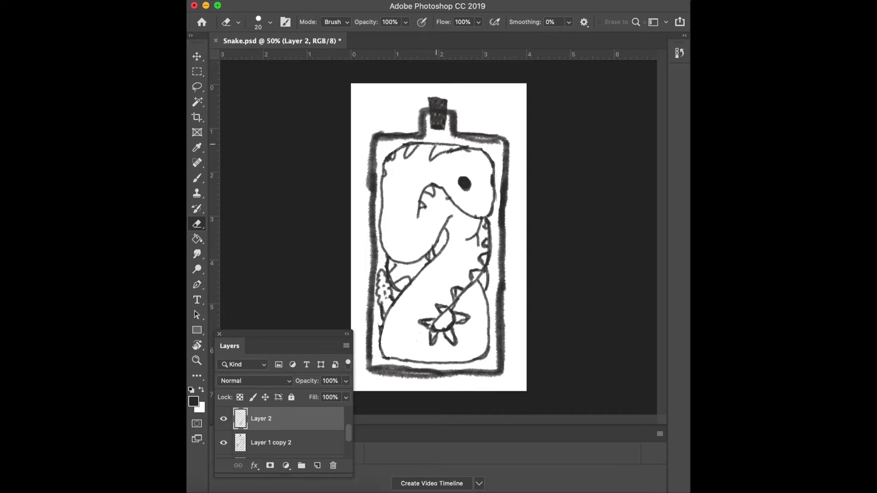
key(b)
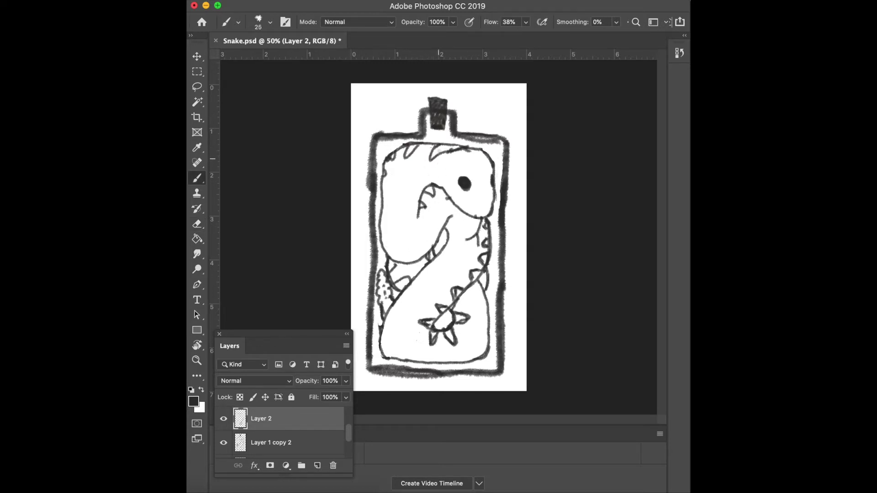
- Darken the snake's top and left body outlines and touch up both lower inner corners
drag(413, 143, 424, 147)
mouse_move(397, 281)
mouse_down()
mouse_move(408, 279)
mouse_move(390, 263)
mouse_up()
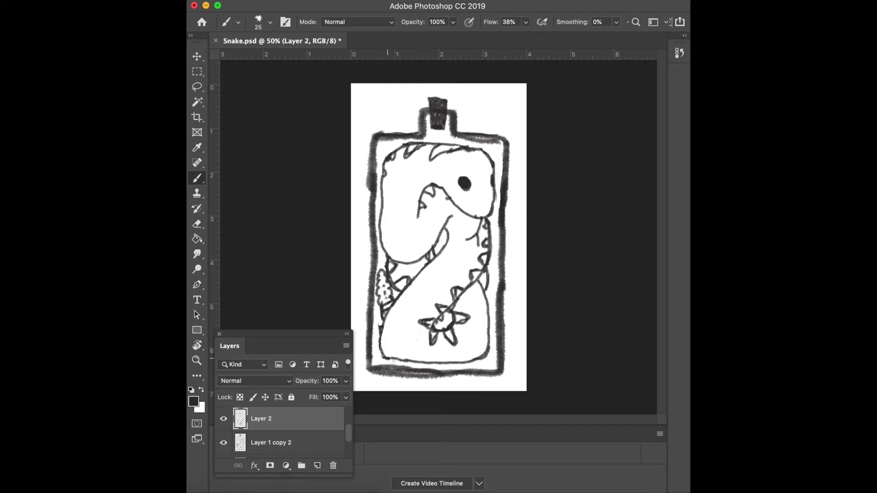
drag(382, 349, 386, 355)
drag(484, 354, 484, 348)
drag(385, 341, 387, 325)
drag(389, 257, 419, 259)
mouse_move(393, 284)
mouse_down()
mouse_move(407, 280)
mouse_move(394, 271)
mouse_up()
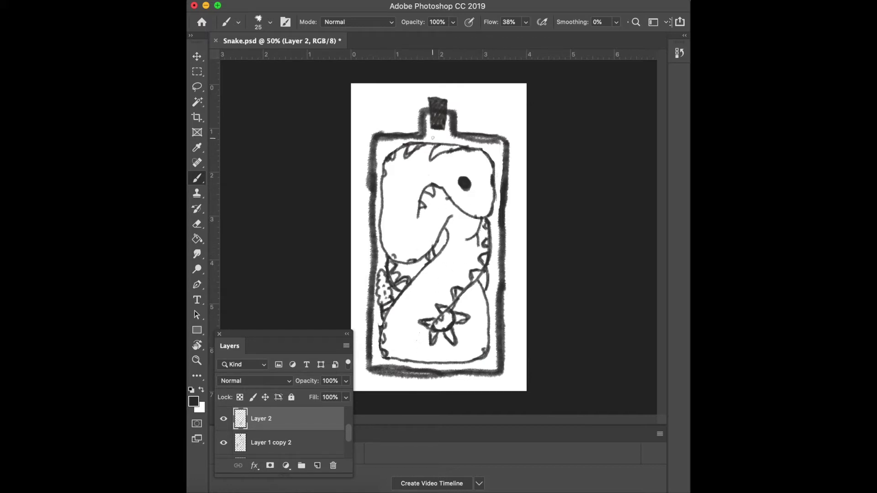
- Retrace the upper inner line and teeth, darken a spine tooth and the star's right point, and hide Layers
drag(432, 144, 386, 172)
drag(423, 191, 419, 202)
drag(448, 304, 454, 299)
drag(458, 156, 478, 156)
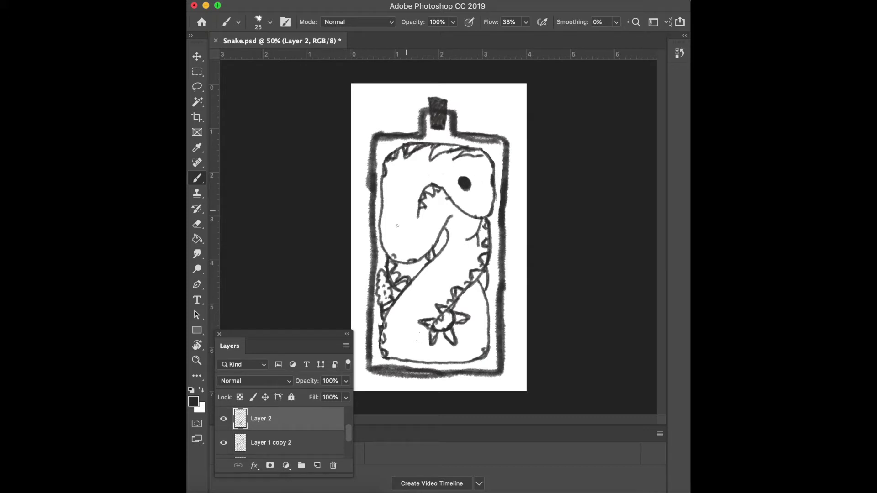
drag(461, 324, 452, 331)
key(F7)
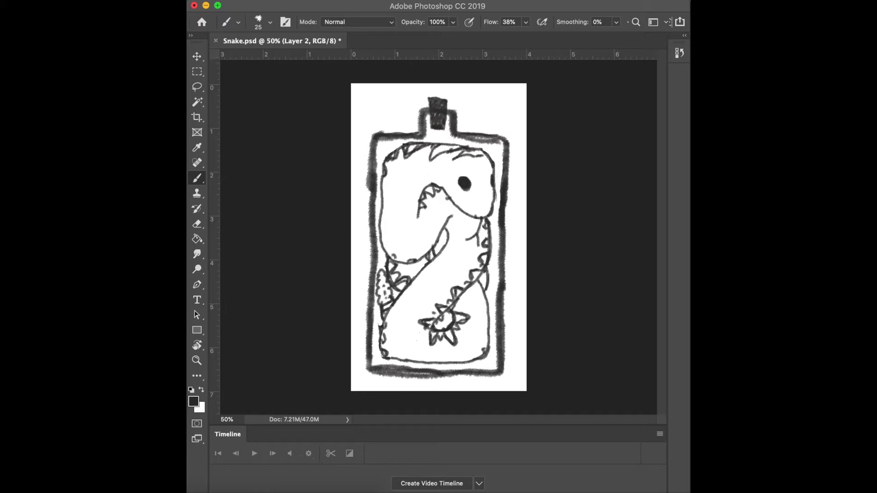
- Undo to restore the white Rectangle 1 label over the snake, then add an empty Layer 3
key(F7)
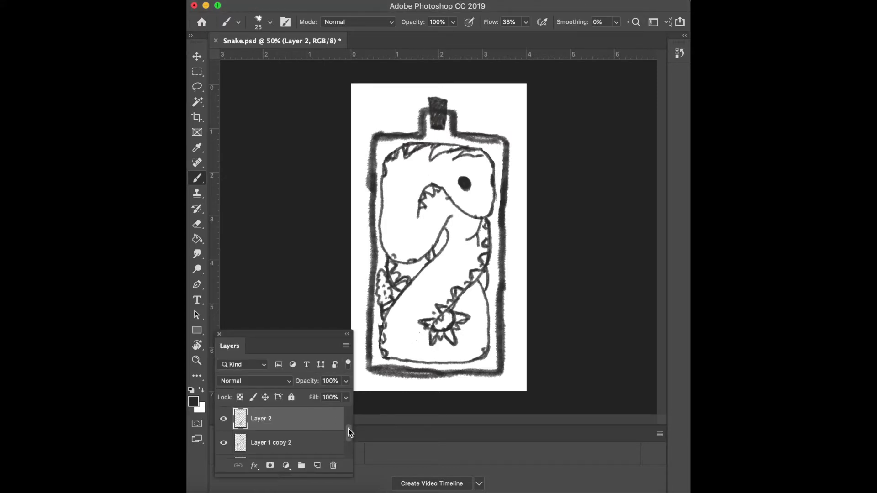
key(ctrl+z)
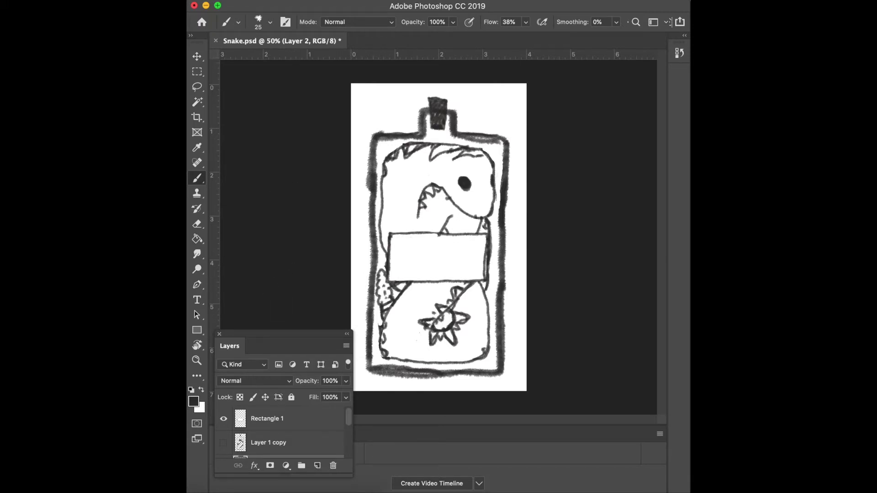
key(F7)
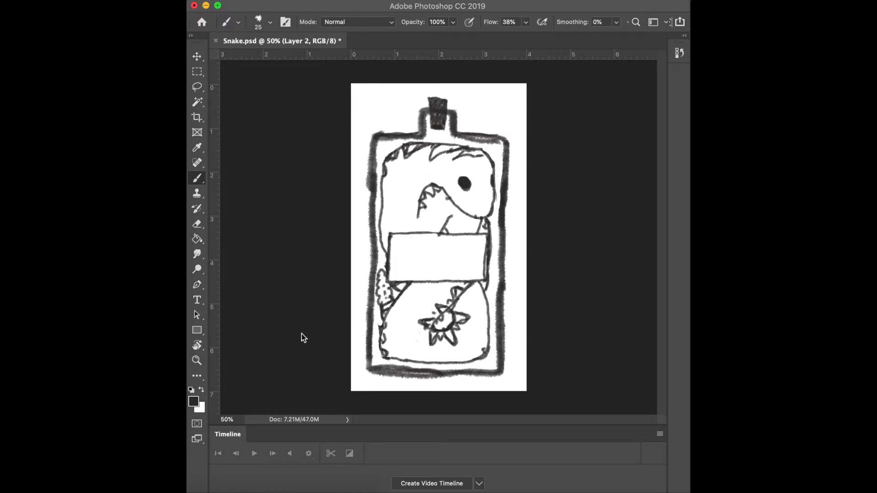
key(F7)
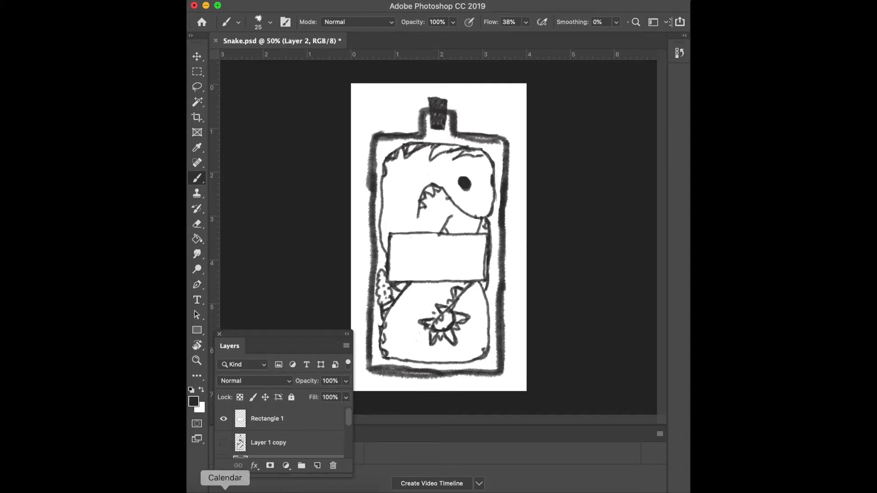
click(317, 465)
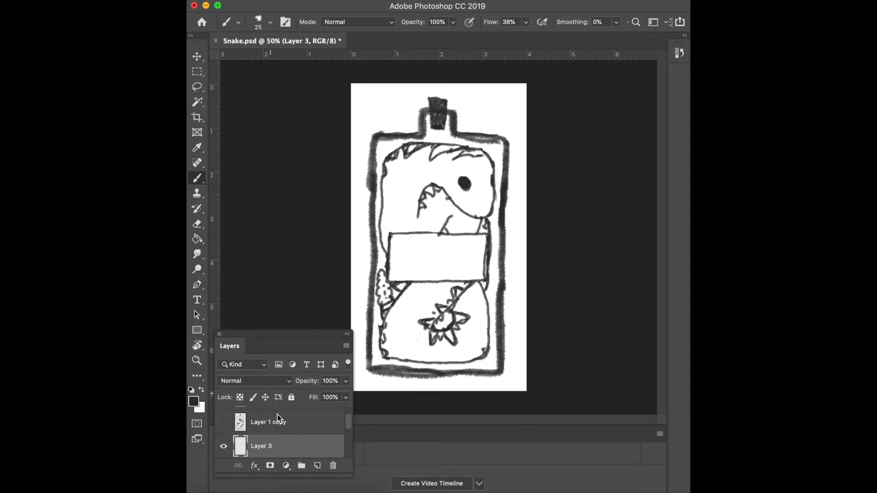
- Move Layer 3 to the top of the stack and brush 'RATTLESNAK' inside the white label
drag(288, 444, 288, 408)
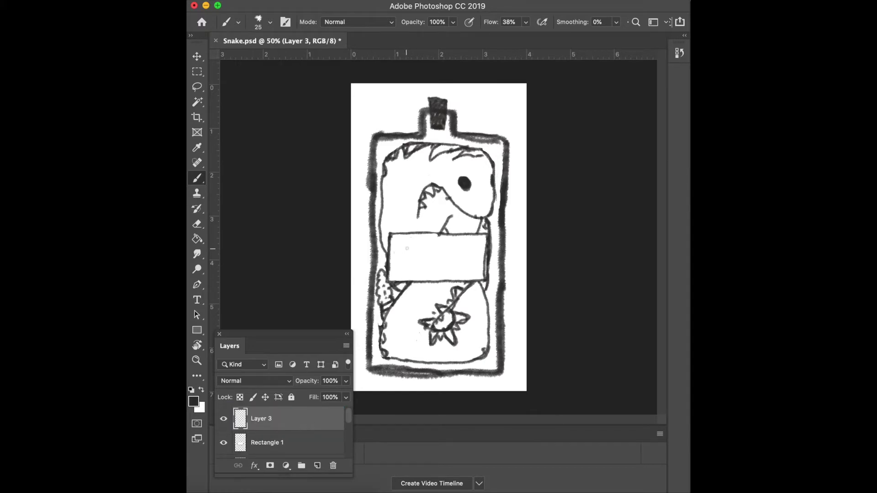
mouse_move(403, 249)
mouse_down()
mouse_move(403, 239)
mouse_move(422, 246)
mouse_up()
mouse_move(428, 239)
mouse_down()
mouse_move(429, 251)
mouse_move(436, 238)
mouse_move(457, 249)
mouse_up()
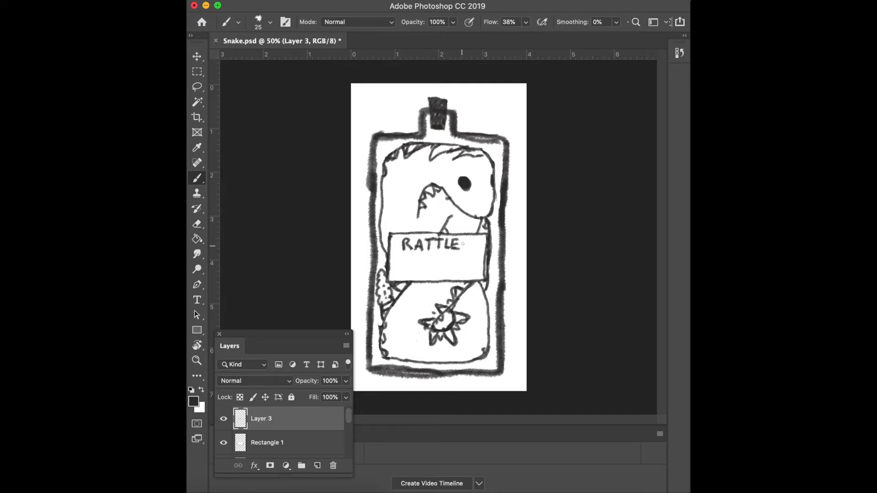
mouse_move(464, 243)
mouse_down()
mouse_move(478, 238)
mouse_move(489, 249)
mouse_up()
drag(497, 239, 498, 250)
key(ctrl+t)
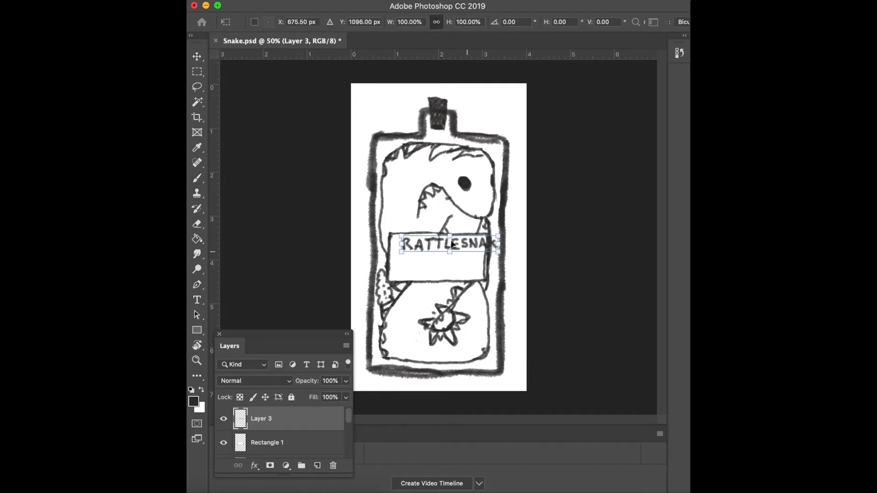
- Shift the lettering left inside the label and make the brush smaller
mouse_move(449, 249)
mouse_down()
mouse_move(416, 251)
mouse_move(407, 239)
mouse_move(407, 248)
mouse_up()
key(Return)
key(b)
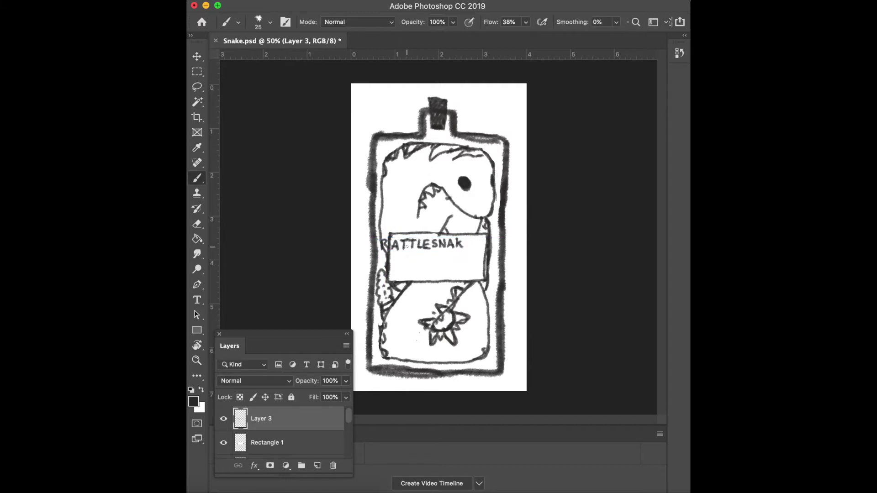
key(bracketleft)
- Squash the RATTLESNAKE lettering slightly in height and nudge it a little further left
key(ctrl+t)
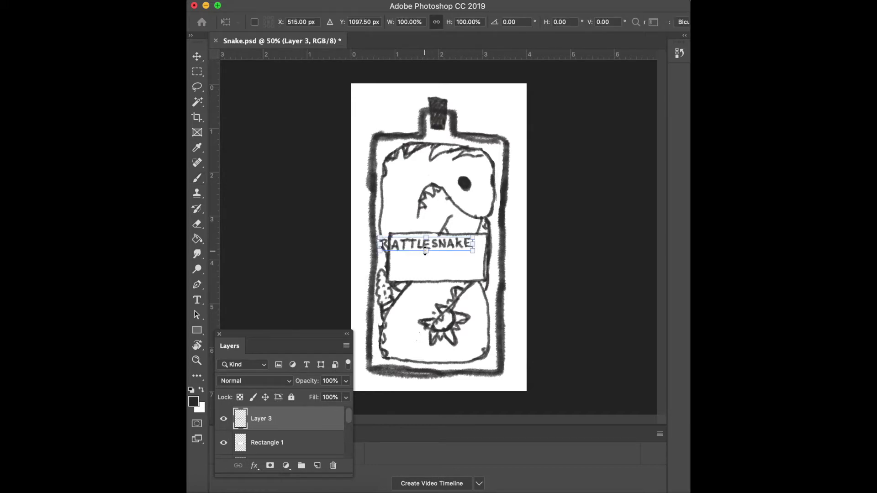
drag(426, 251, 420, 259)
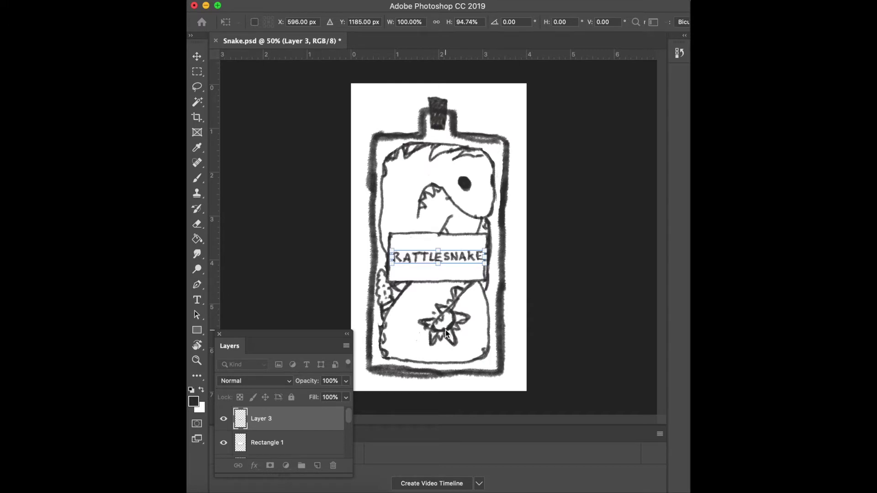
key(Return)
key(b)
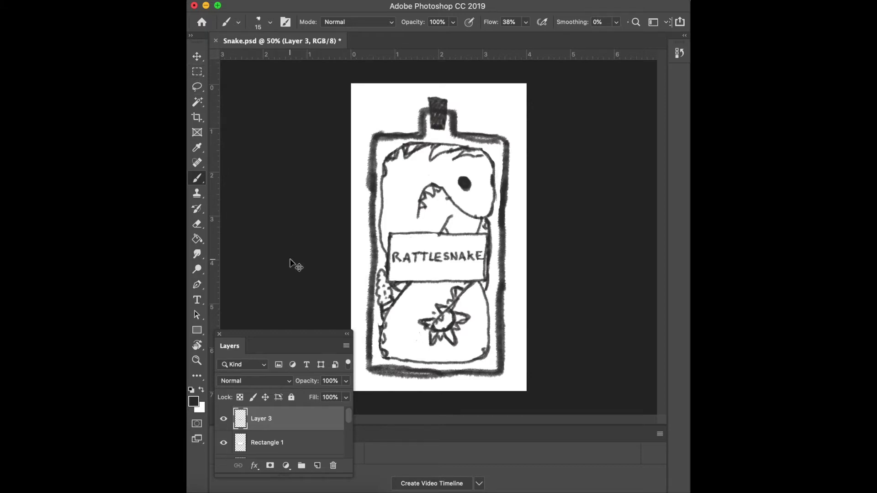
key(ctrl+t)
drag(432, 259, 430, 262)
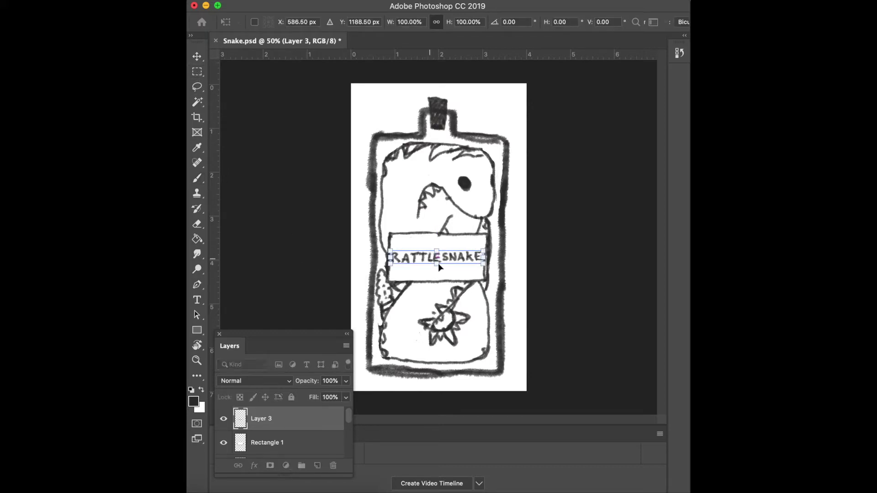
key(Return)
key(b)
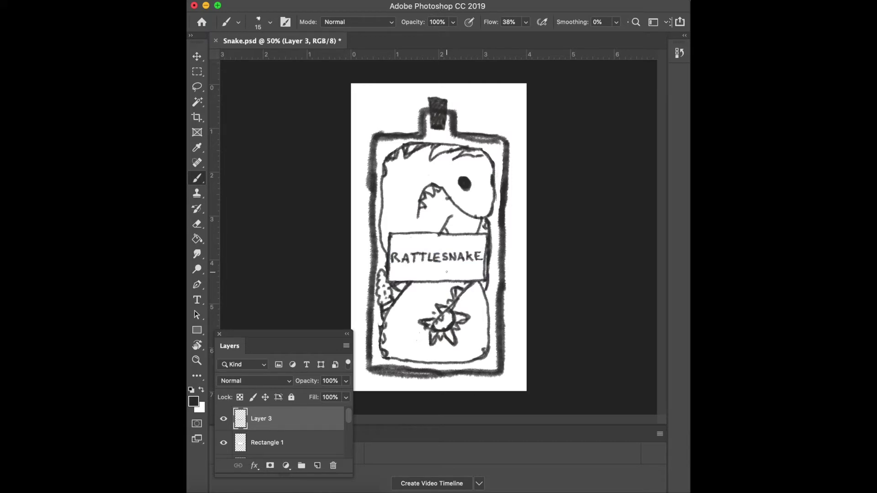
- Zoom in on the label, select the SNAKE letters, and move them slightly down and left
click(196, 360)
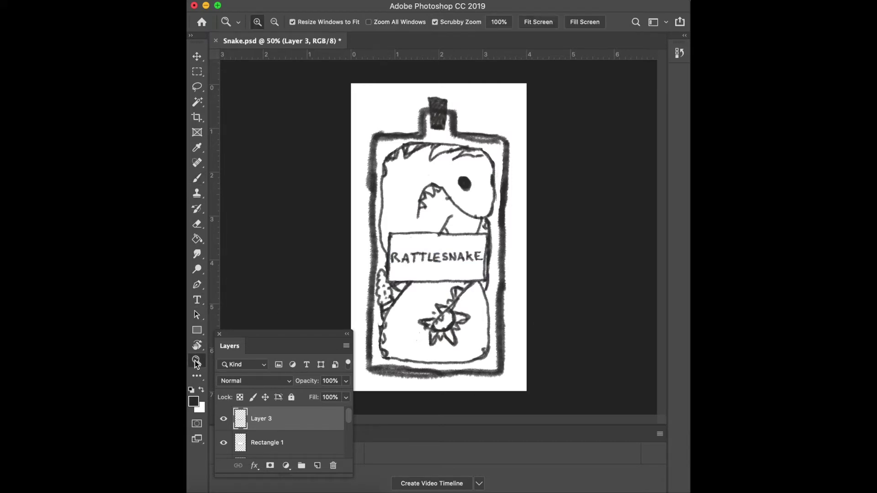
click(459, 262)
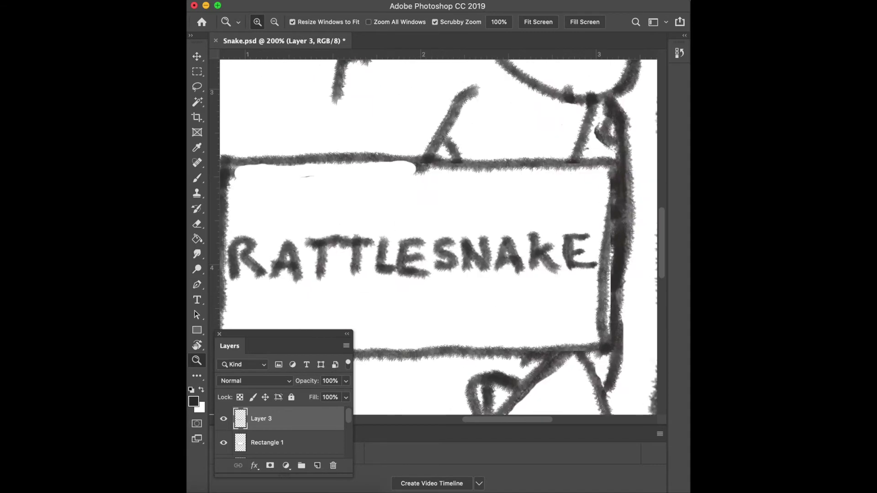
key(m)
drag(429, 237, 590, 287)
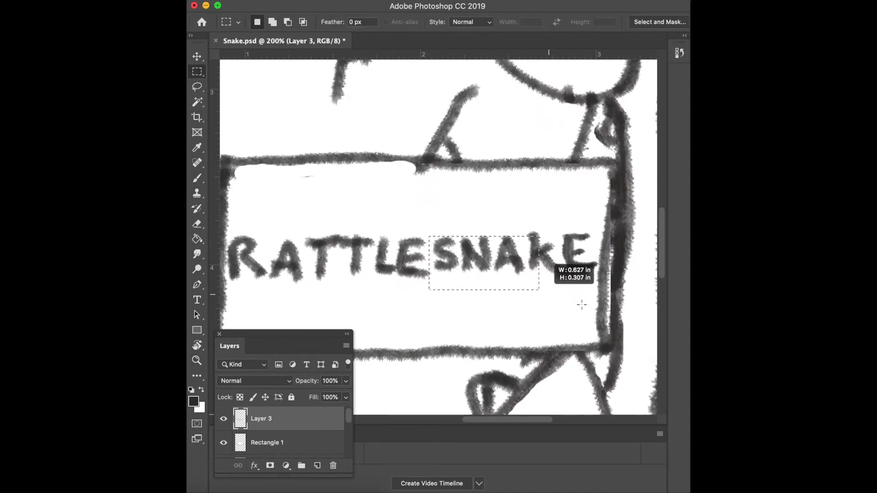
click(597, 284)
drag(431, 227, 598, 277)
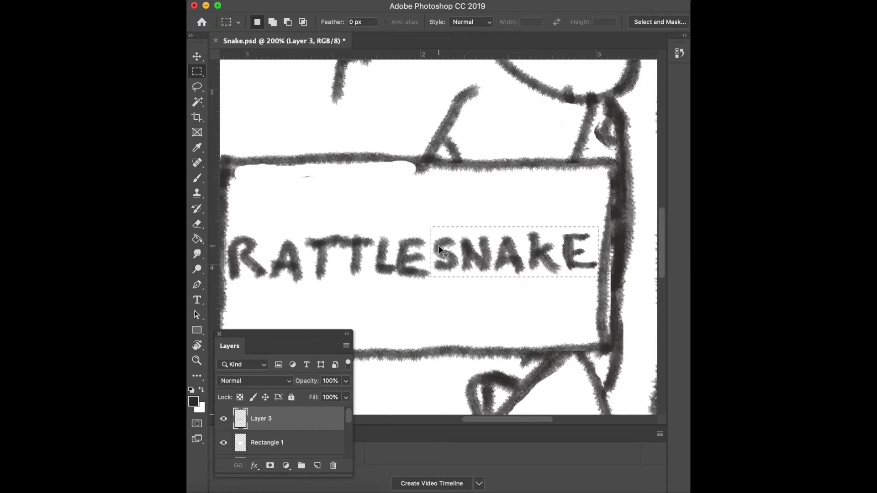
key(ctrl+t)
drag(511, 253, 510, 258)
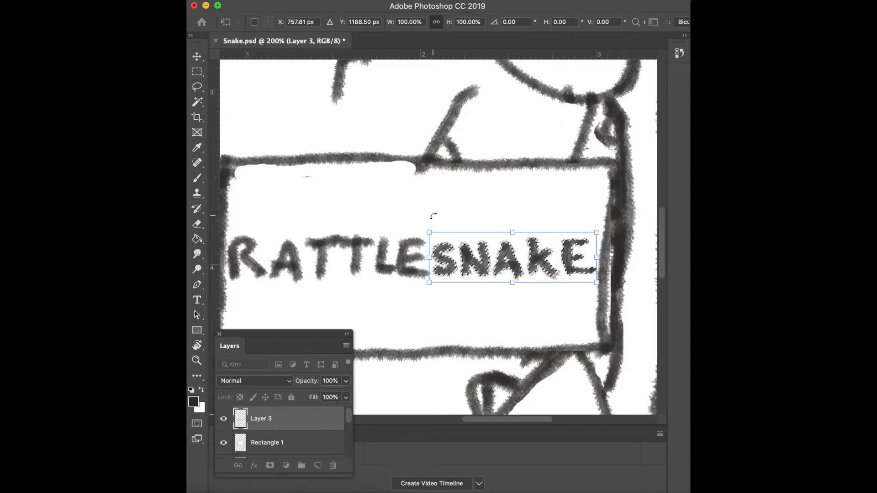
key(Return)
key(ctrl+d)
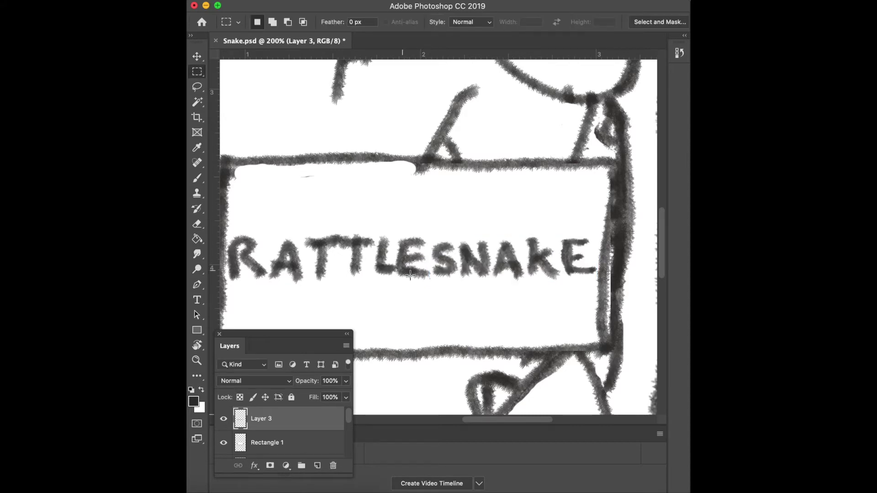
- Darken the stems of the first T and the L, and the first E
key(b)
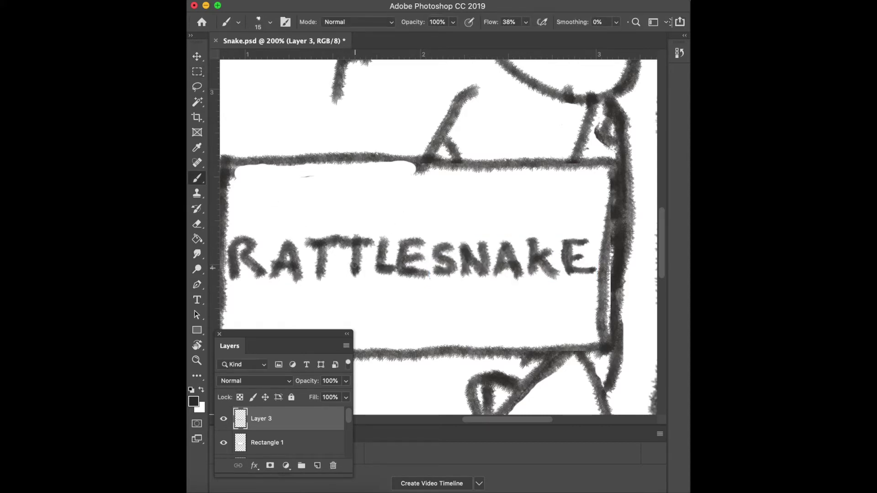
drag(319, 255, 320, 274)
drag(378, 274, 378, 243)
mouse_move(402, 272)
mouse_down()
mouse_move(411, 256)
mouse_move(448, 243)
mouse_up()
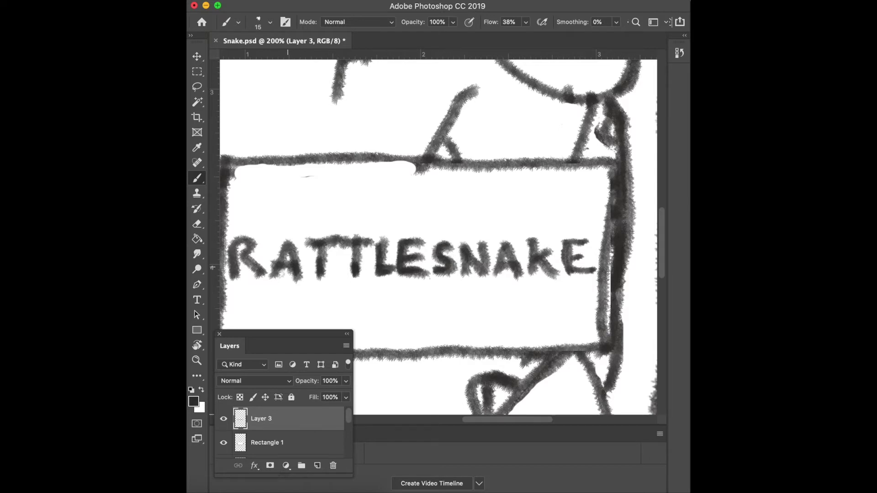
- Extend the second T's crossbar, redraw the K bolder, and repaint and trim the final E
key(e)
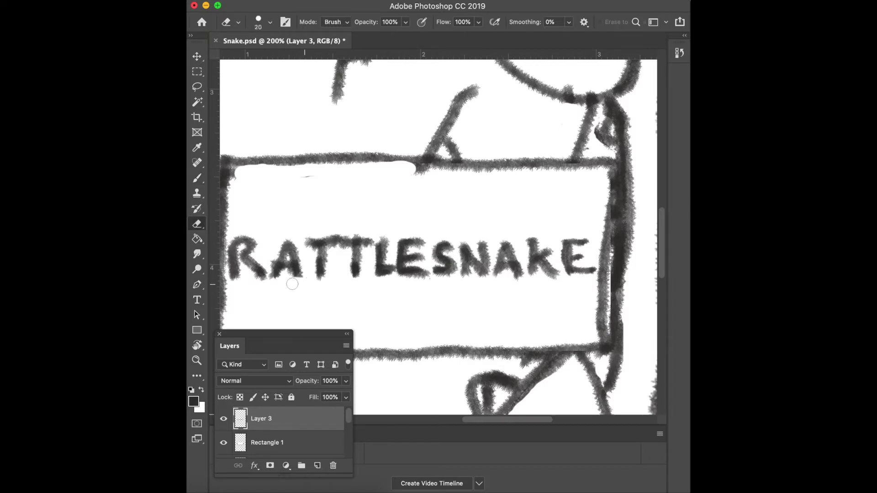
key(b)
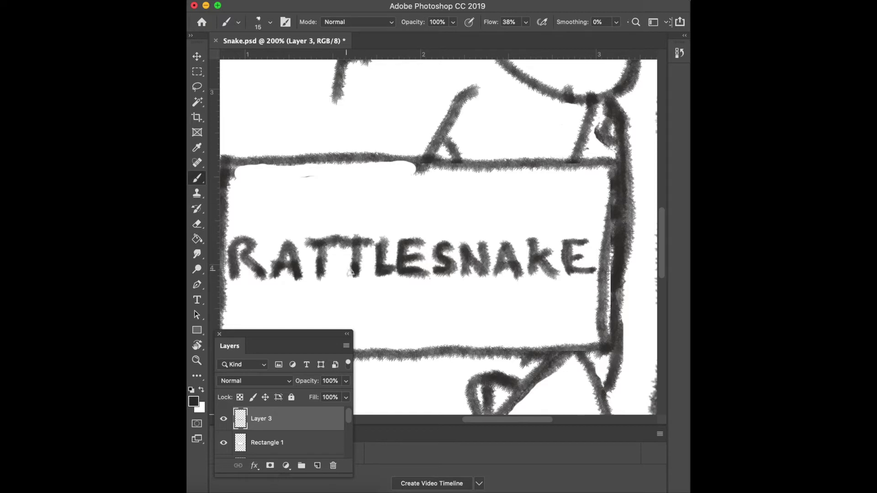
drag(338, 241, 374, 235)
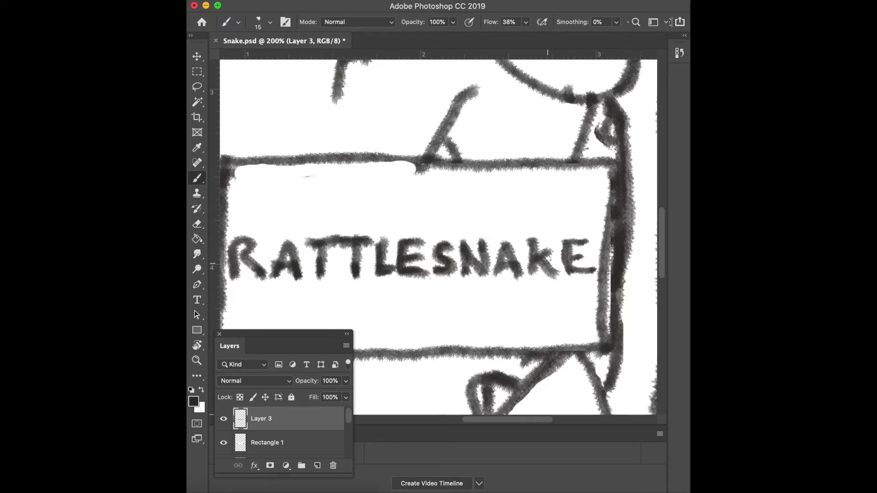
mouse_move(533, 238)
mouse_down()
mouse_move(533, 275)
mouse_move(553, 243)
mouse_move(551, 271)
mouse_up()
key(e)
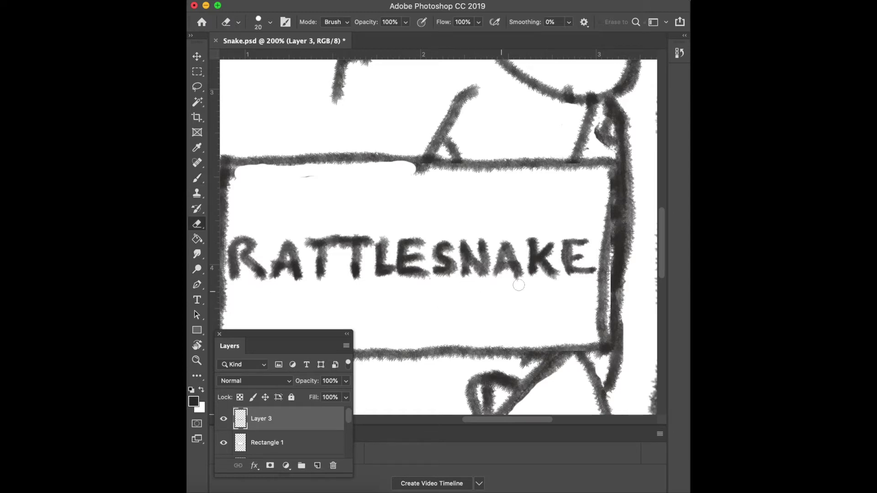
key(b)
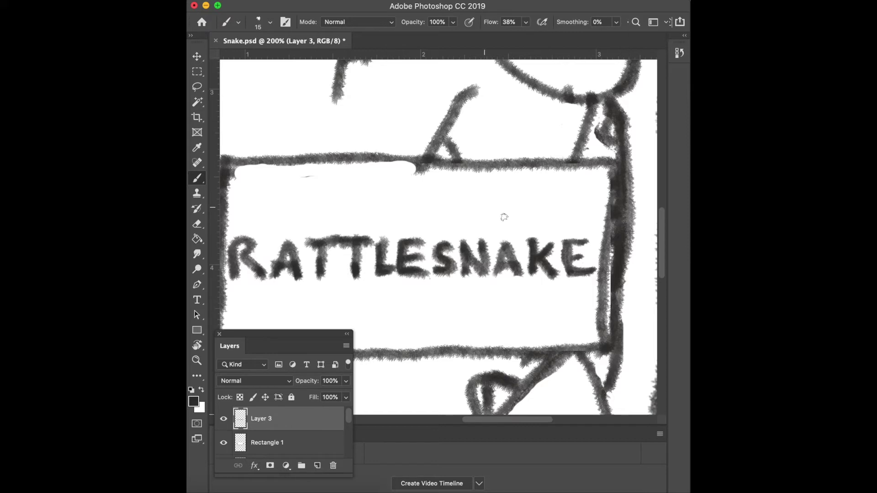
mouse_move(566, 246)
mouse_down()
mouse_move(570, 273)
mouse_move(579, 273)
mouse_move(577, 249)
mouse_up()
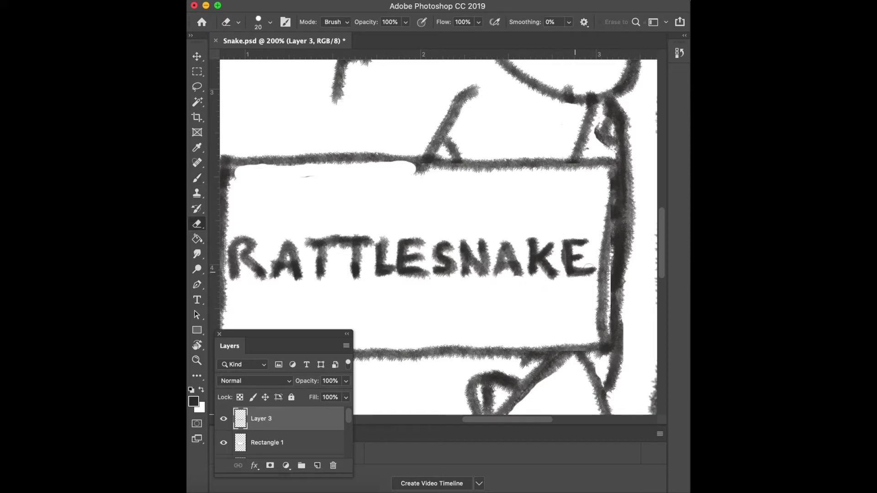
drag(594, 265, 590, 273)
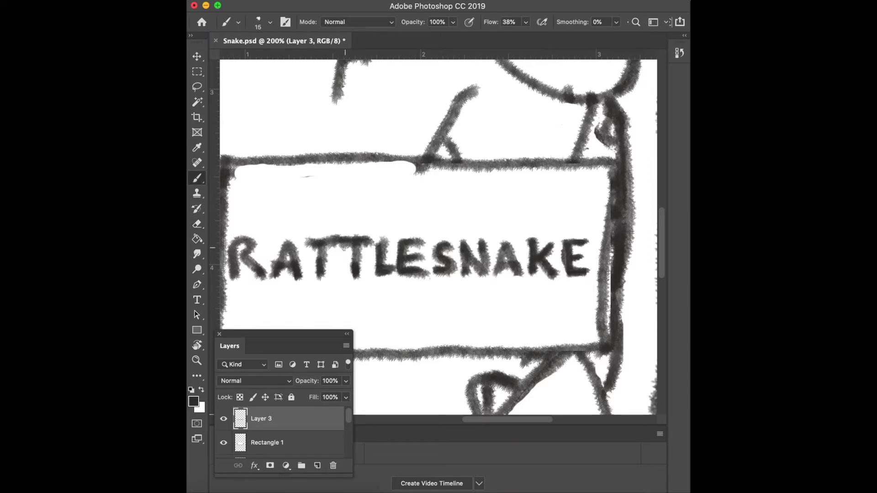
- Erase the bridge between the joined T crossbars, thicken the first T, and add Layer 4
key(e)
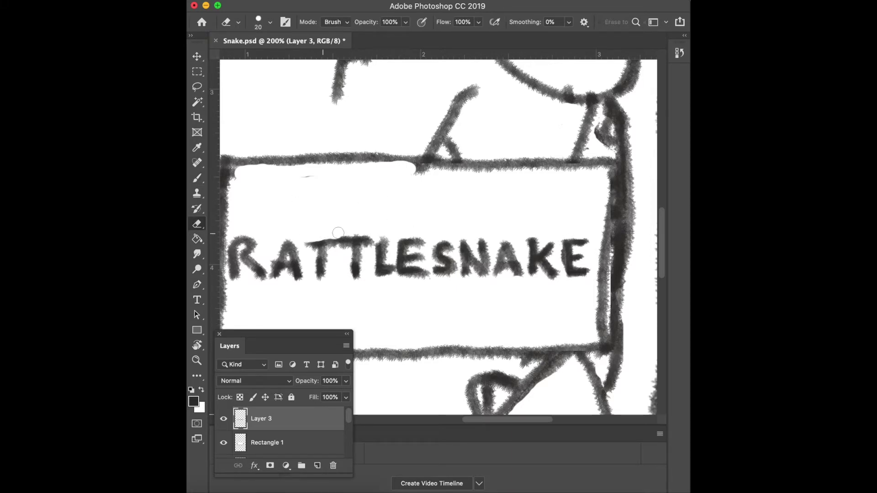
drag(341, 249, 343, 235)
key(b)
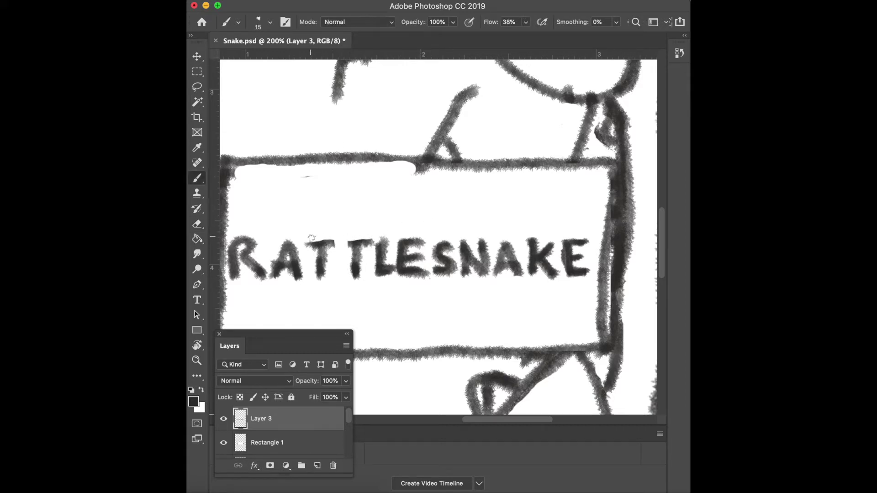
mouse_move(311, 238)
mouse_down()
mouse_move(373, 240)
mouse_move(361, 257)
mouse_move(392, 272)
mouse_up()
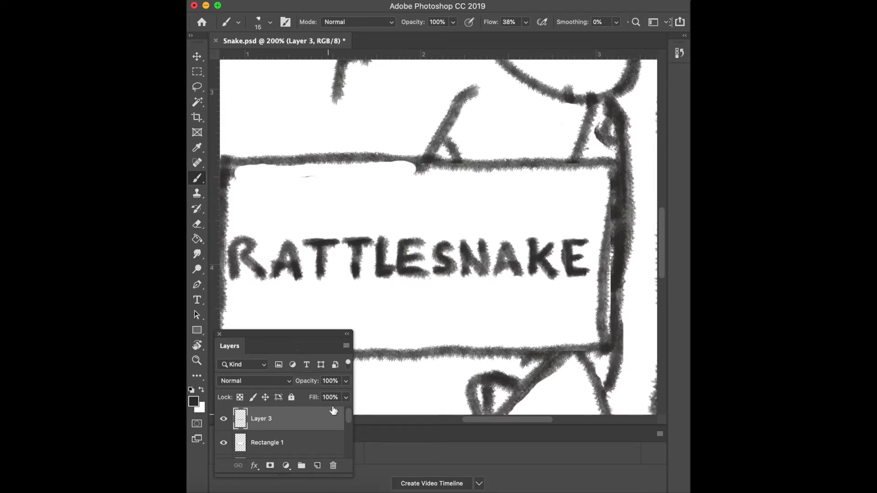
click(317, 466)
- Stamp ten round dots across the label's top, then duplicate the dot layer as Layer 5
click(250, 189)
click(285, 188)
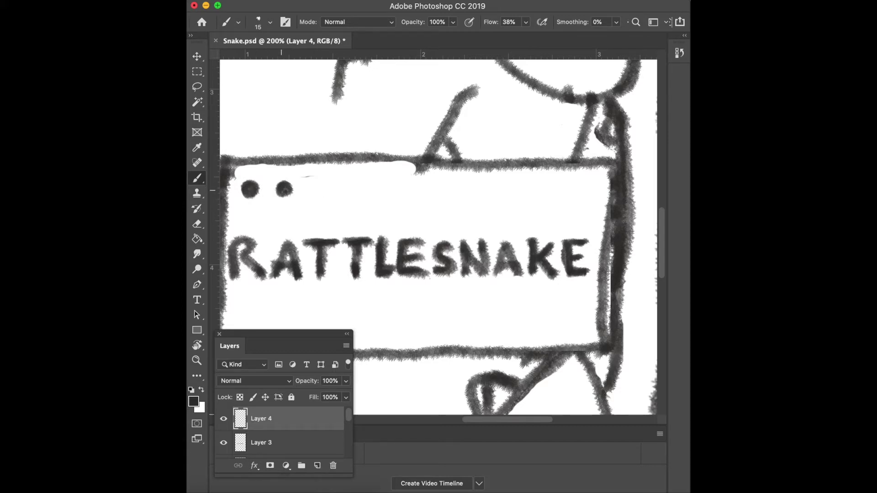
click(322, 188)
click(359, 188)
click(396, 189)
click(436, 188)
click(478, 190)
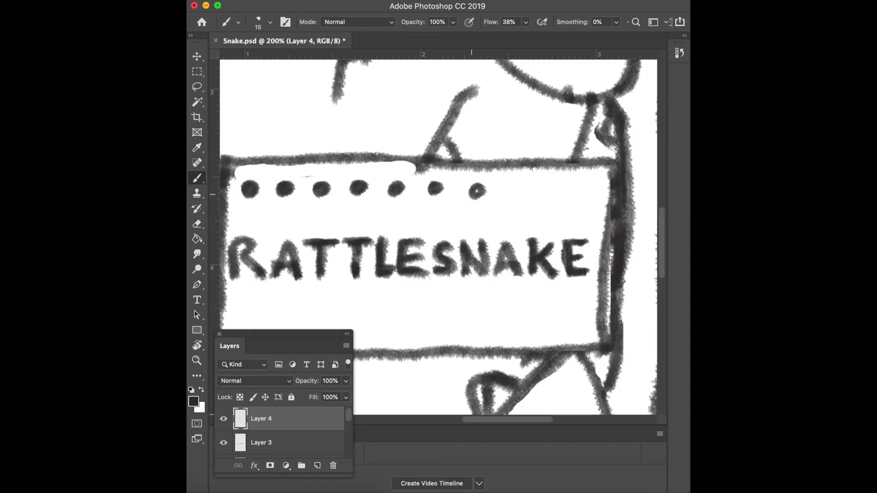
click(521, 189)
click(558, 188)
click(590, 189)
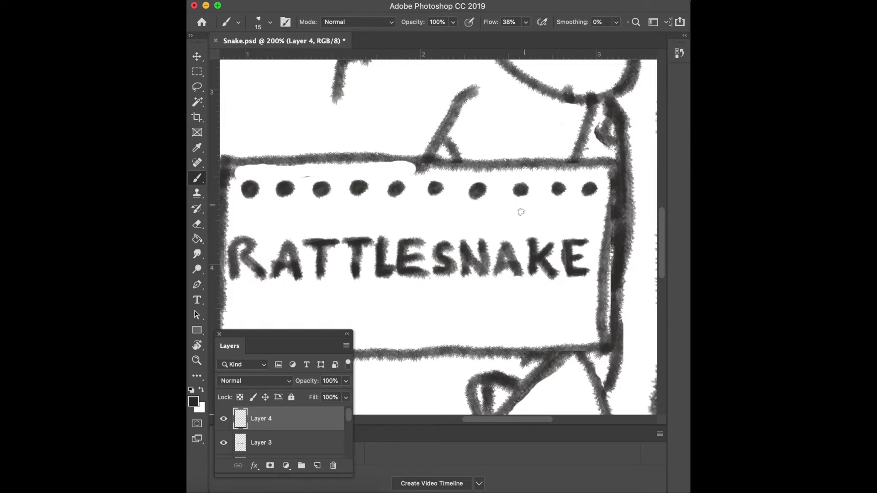
key(ctrl+j)
key(ctrl+shift+Down)
key(ctrl+shift+Down)
key(ctrl+shift+Down)
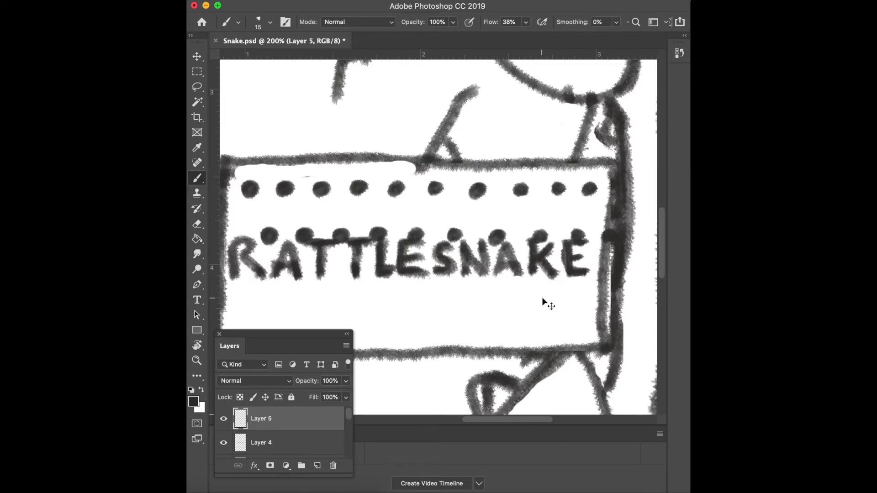
- Move the copied dot row to the label's bottom edge, flip it, and commit
key(ctrl+t)
drag(558, 240, 472, 335)
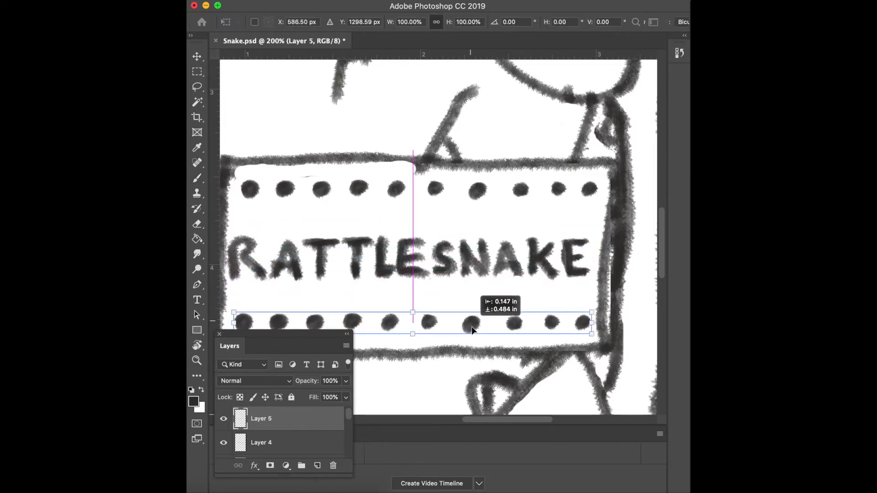
right_click(473, 335)
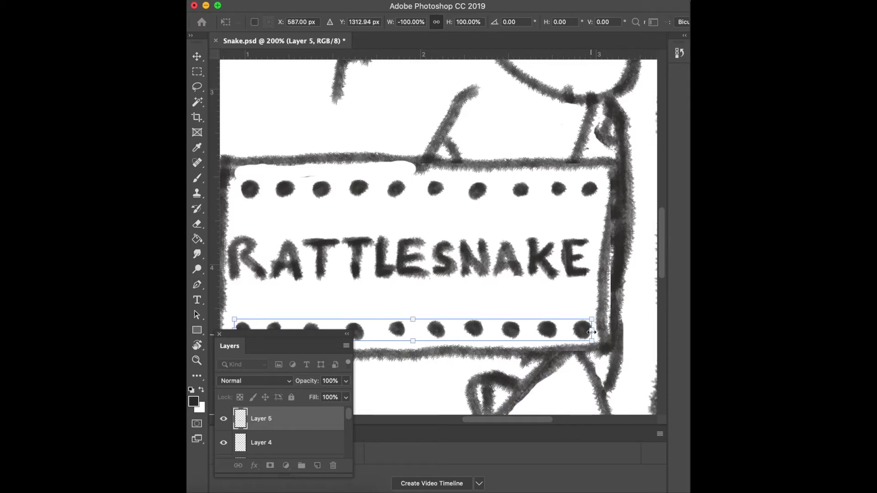
right_click(585, 330)
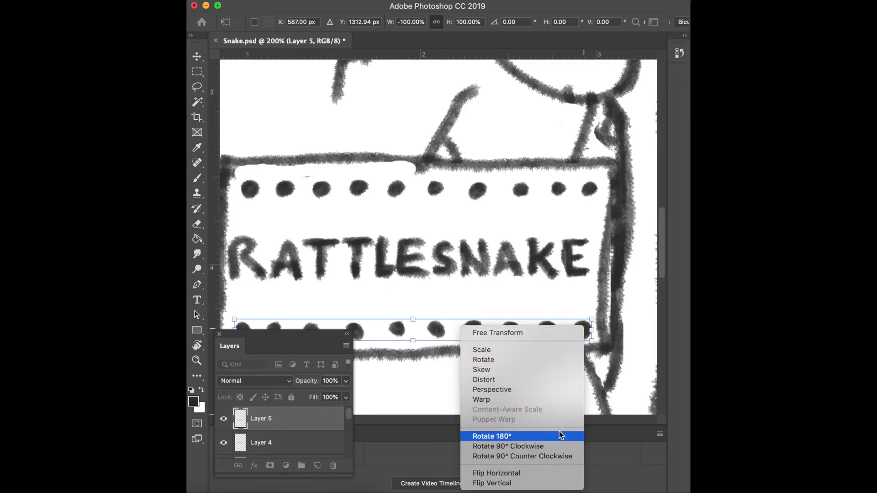
click(530, 484)
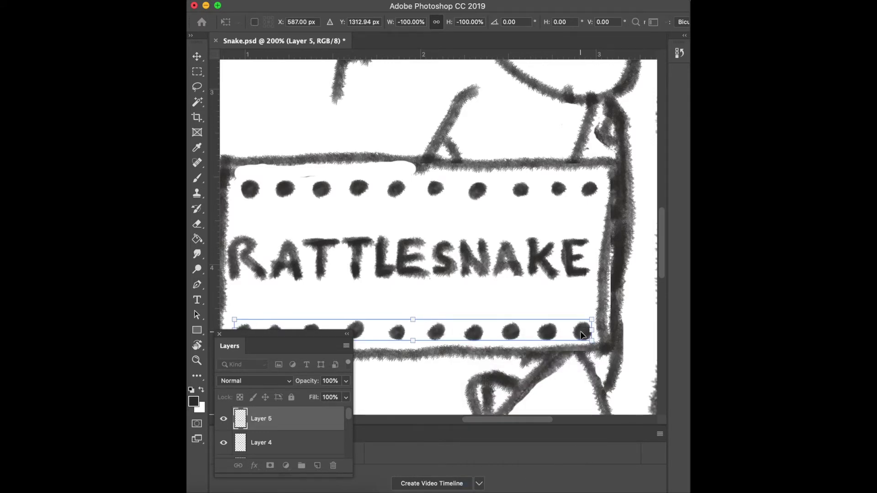
drag(581, 335, 582, 333)
key(Return)
- Return to the Brush and make Rectangle 1 the active layer
key(b)
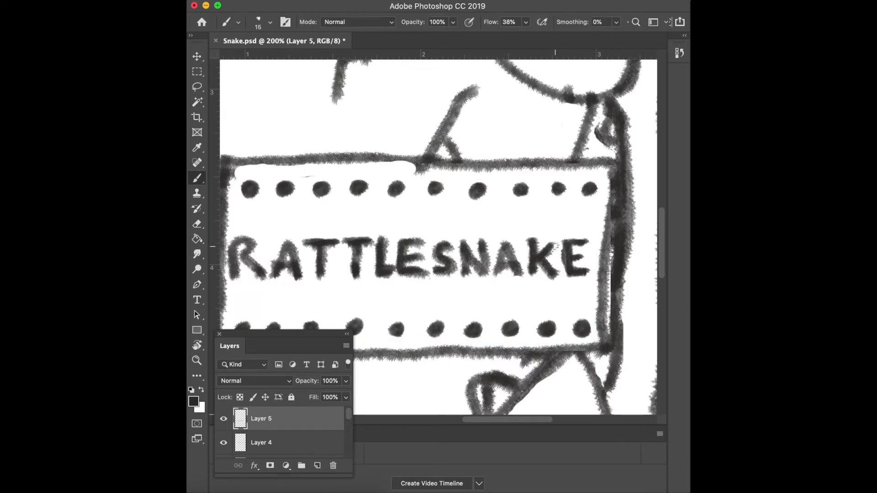
scroll(553, 252, down, 3)
scroll(550, 258, down, 2)
scroll(550, 258, up, 3)
scroll(276, 427, down, 2)
click(284, 441)
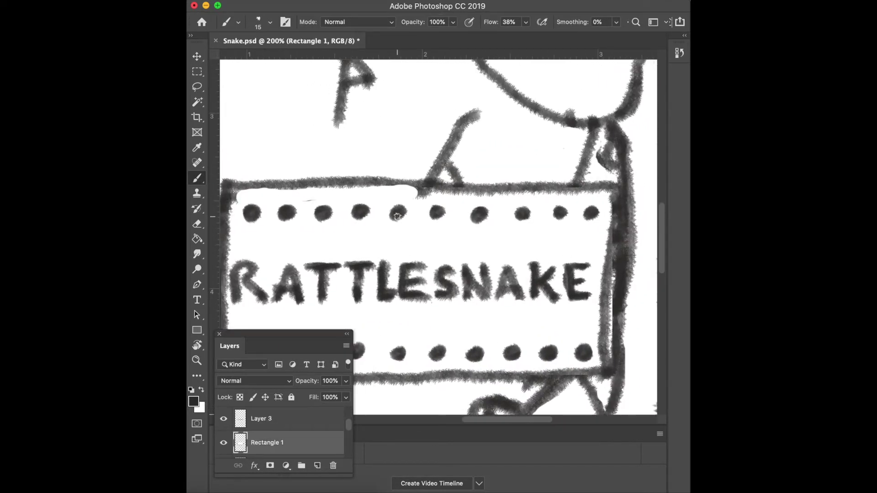
- Shrink the eraser, swap to white as the painting colour, and undo the last change
key(e)
key(bracketleft)
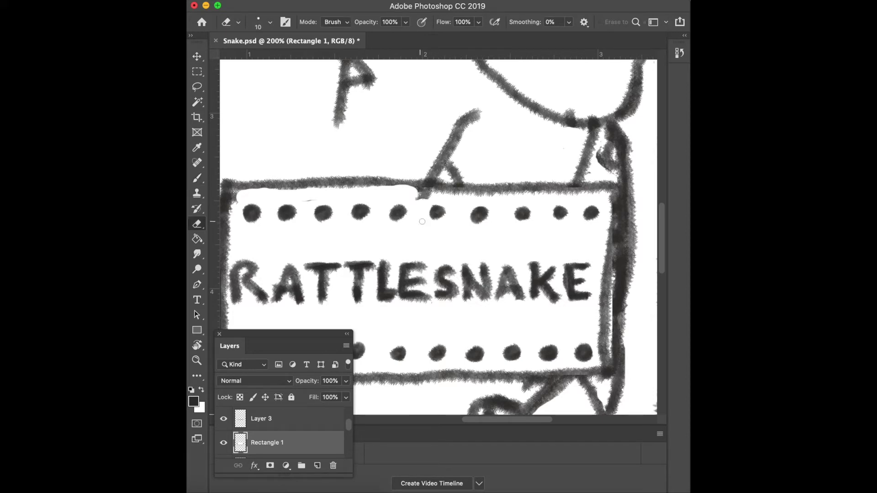
key(x)
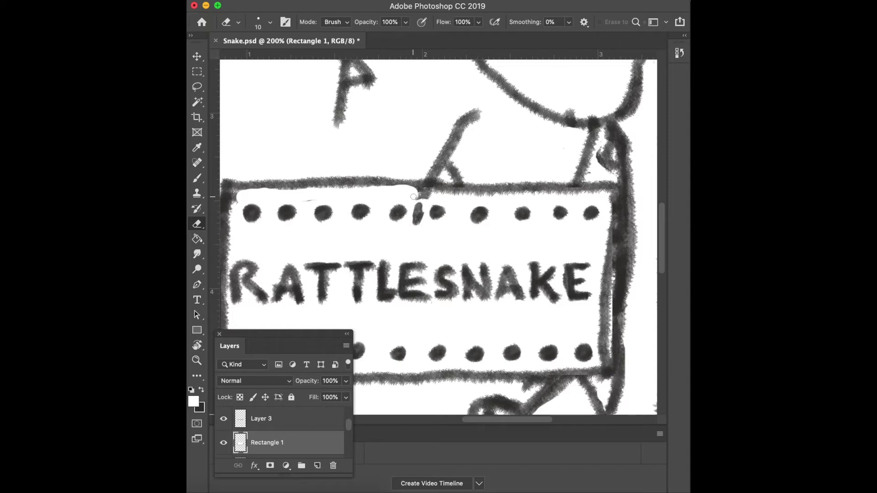
key(ctrl+z)
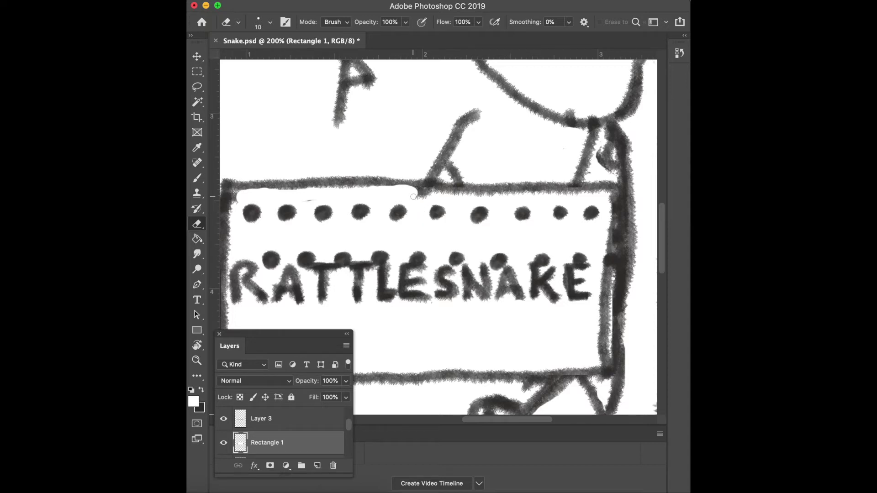
- Move the Layer 5 dot row below RATTLESNAKE, flipped horizontally and vertically, and commit
key(ctrl+t)
scroll(284, 427, up, 1)
click(274, 418)
key(ctrl+t)
drag(509, 252, 473, 349)
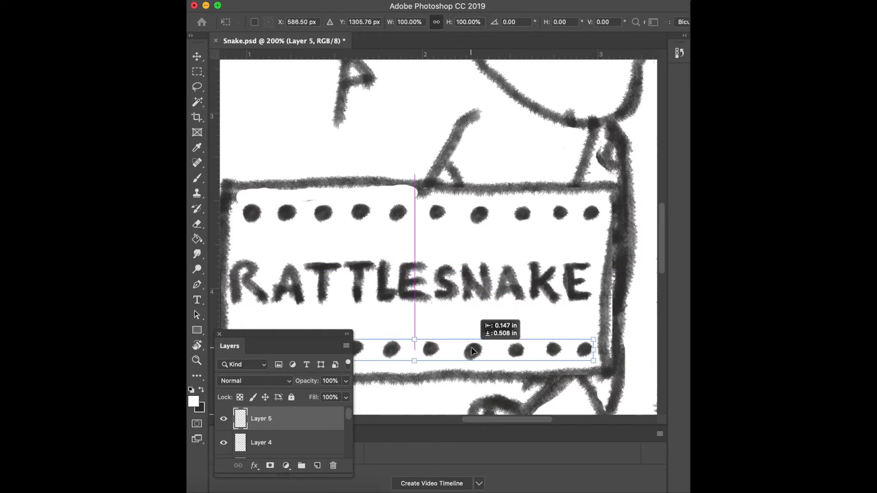
right_click(472, 350)
click(554, 475)
right_click(544, 324)
click(567, 481)
drag(583, 352, 582, 349)
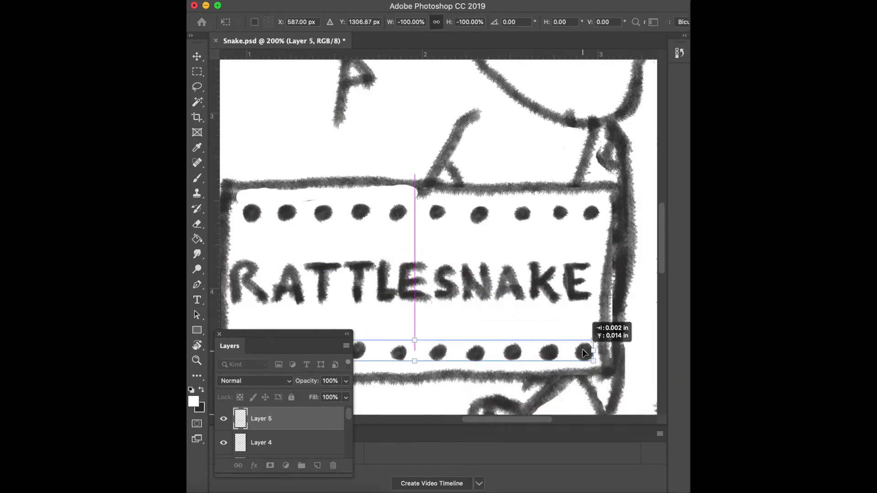
key(Return)
- Toggle the dot row and RATTLESNAKE text layers to check the label
key(e)
click(223, 419)
click(224, 419)
scroll(228, 431, down, 2)
click(223, 431)
scroll(278, 433, down, 1)
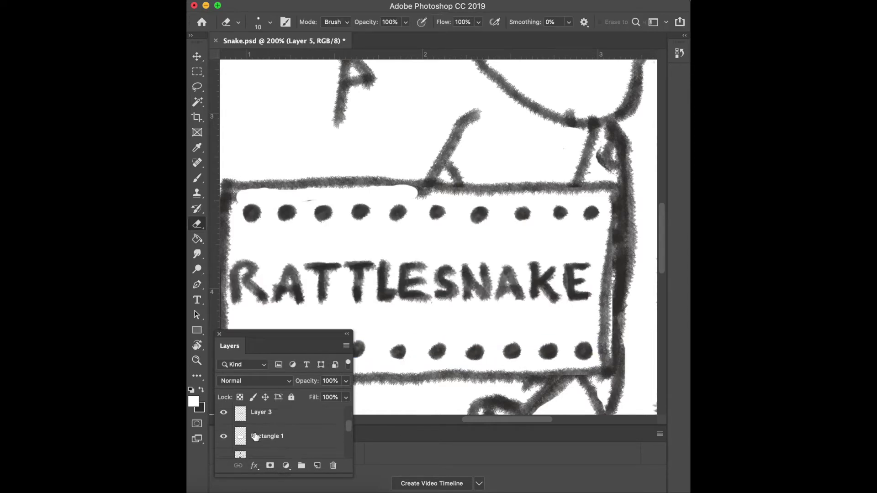
- Paint white over part of the label's top border, then return to black
click(198, 178)
drag(433, 192, 418, 197)
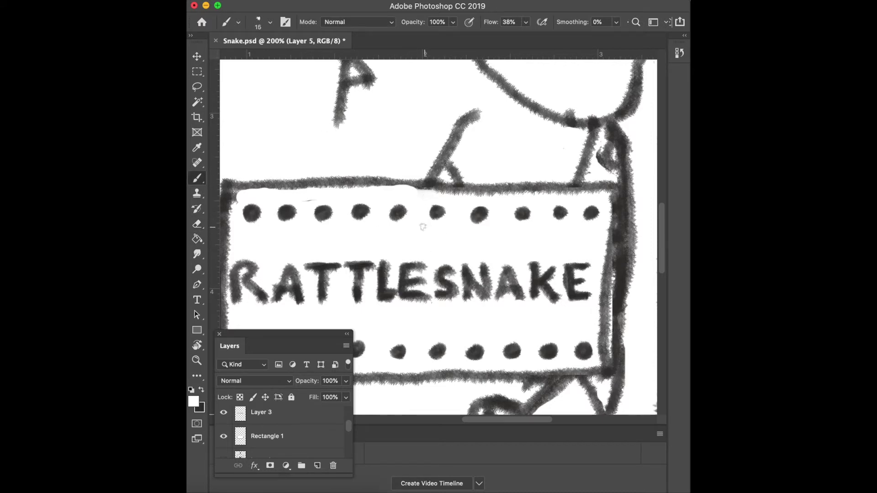
click(201, 390)
drag(239, 334, 240, 351)
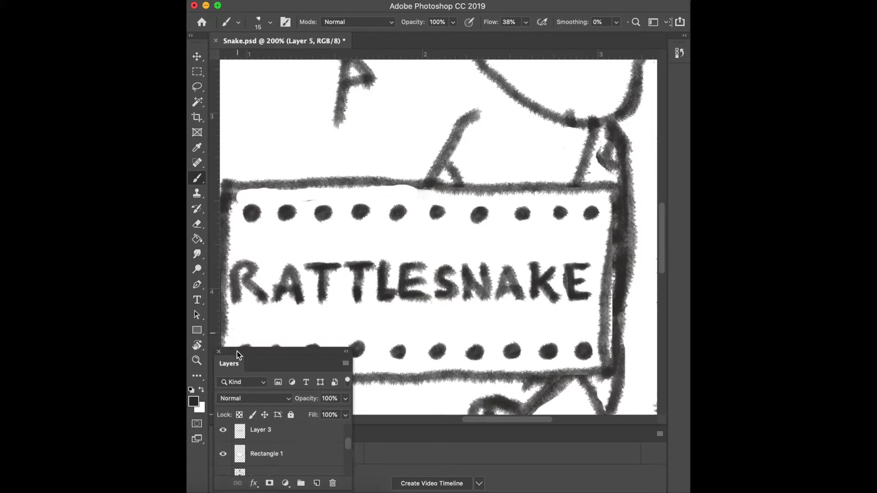
- Zoom from the whole bottle onto the snake's head and pick the Eraser
key(z)
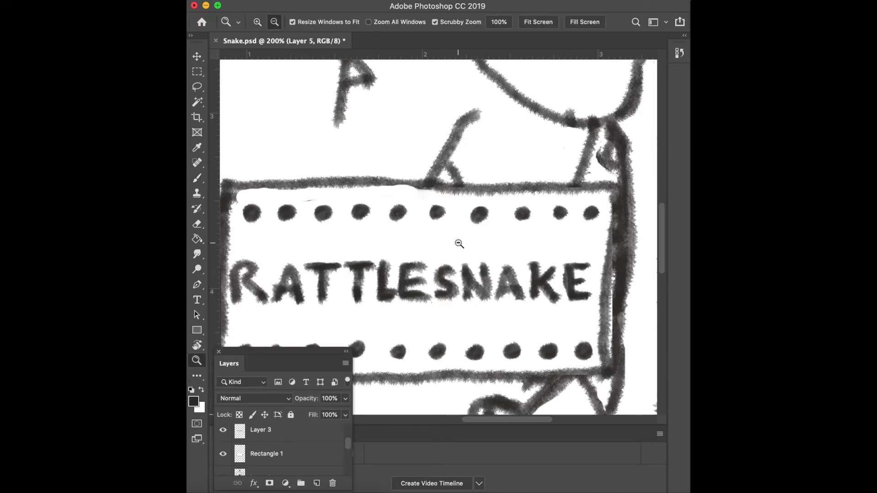
alt+click(458, 244)
alt+click(454, 243)
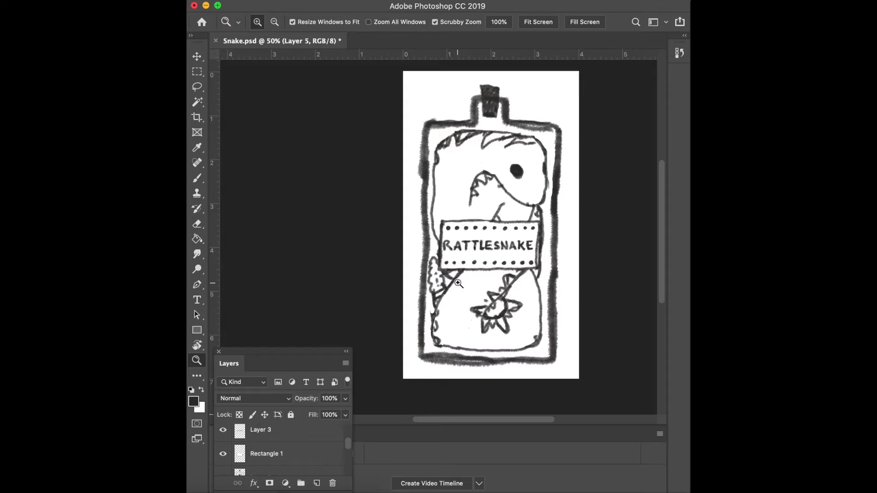
click(512, 143)
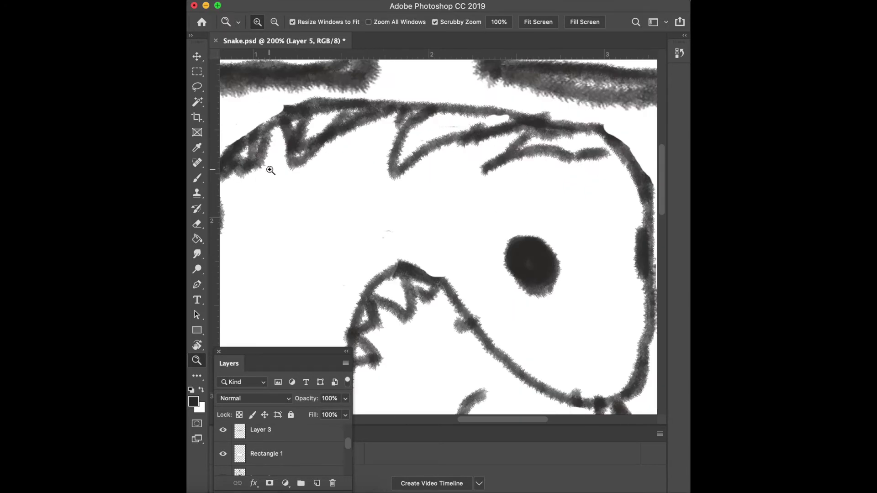
key(e)
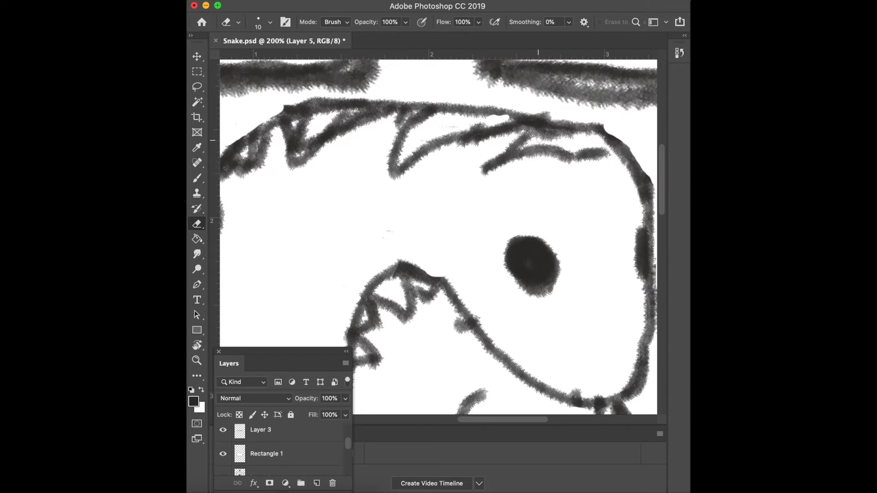
scroll(254, 447, down, 2)
scroll(254, 447, down, 2)
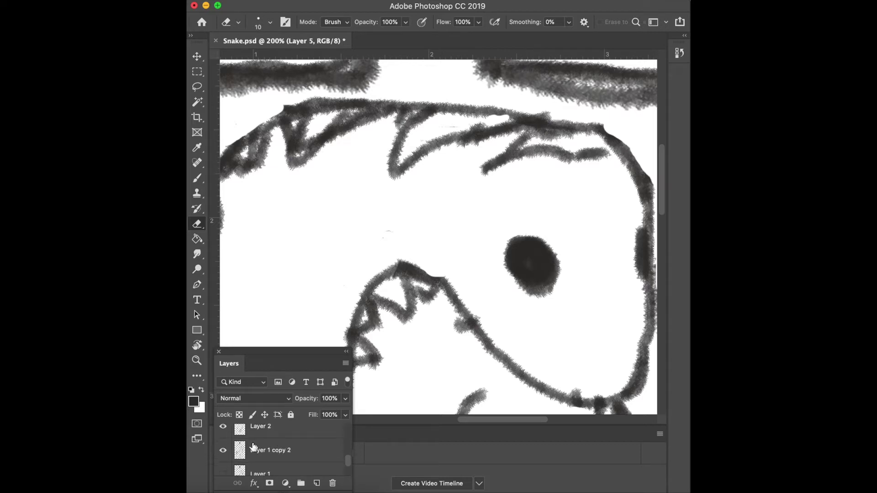
scroll(254, 447, down, 1)
scroll(254, 447, down, 1)
scroll(254, 447, up, 1)
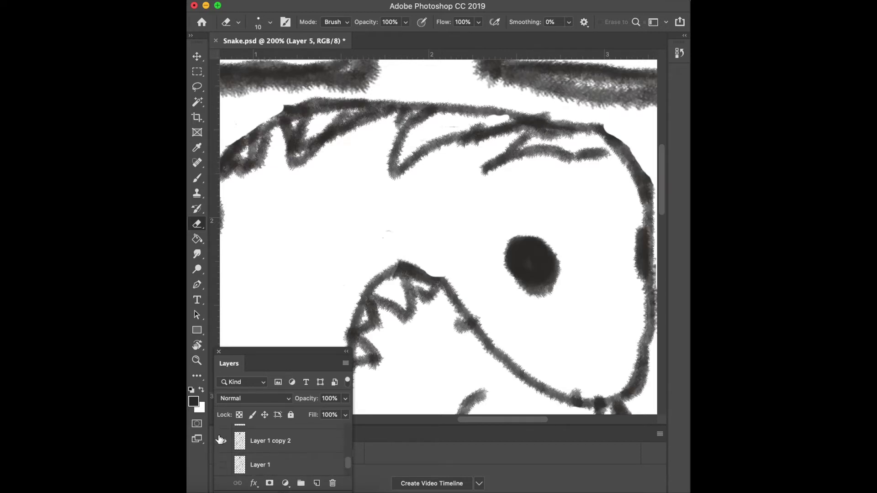
scroll(258, 441, up, 1)
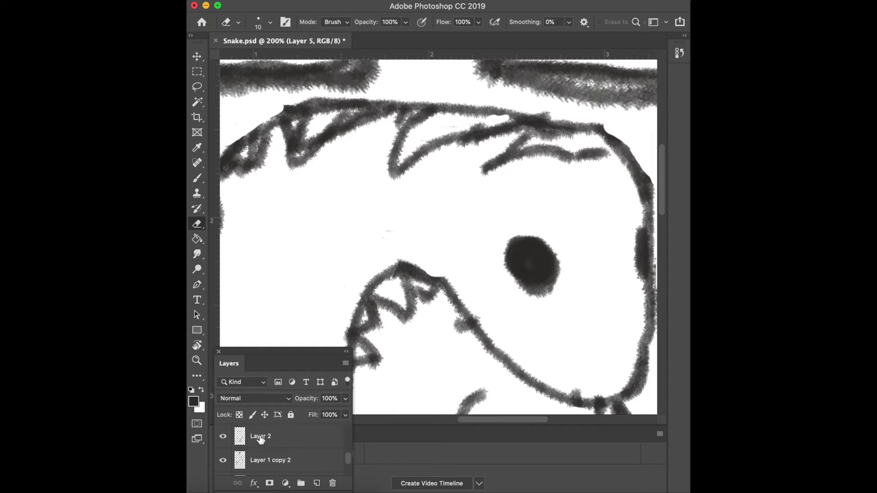
- Select Layer 2 and compare the drawing with and without its strokes
click(261, 439)
click(225, 437)
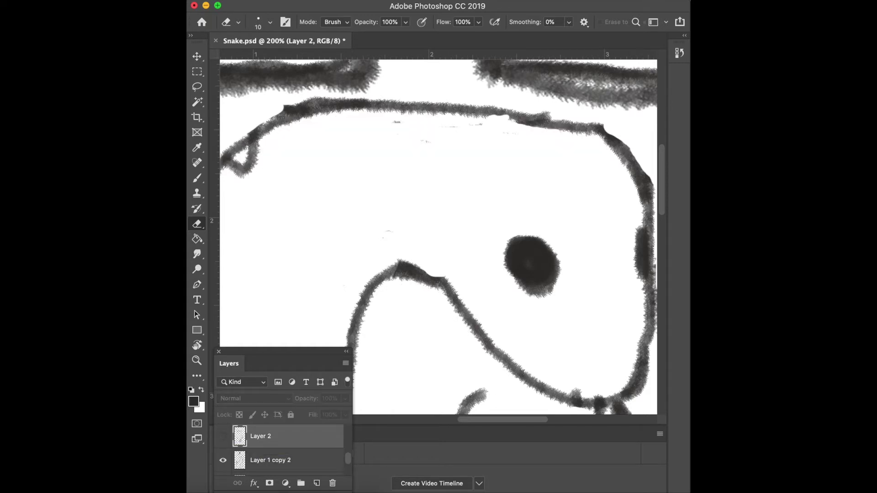
key(z)
alt+click(515, 230)
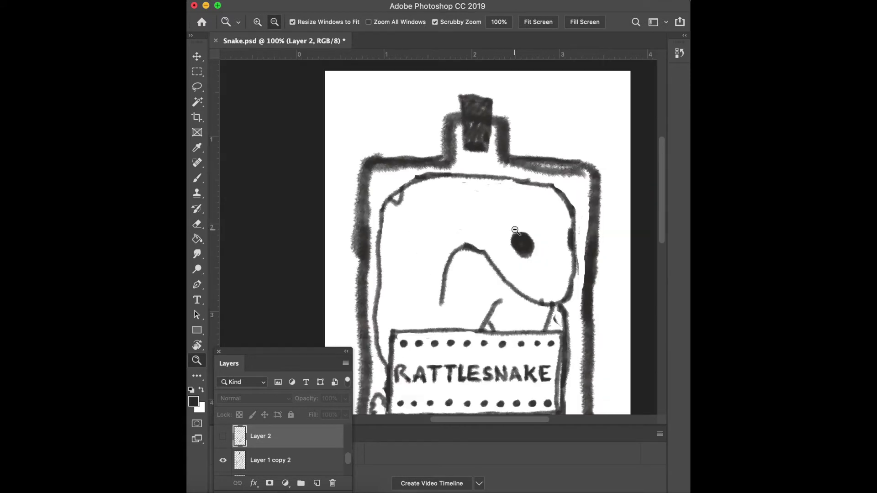
alt+click(516, 230)
click(223, 438)
click(222, 437)
- Erase a rough section of the head and repaint the head strokes darker
click(455, 194)
click(461, 99)
click(460, 99)
click(460, 99)
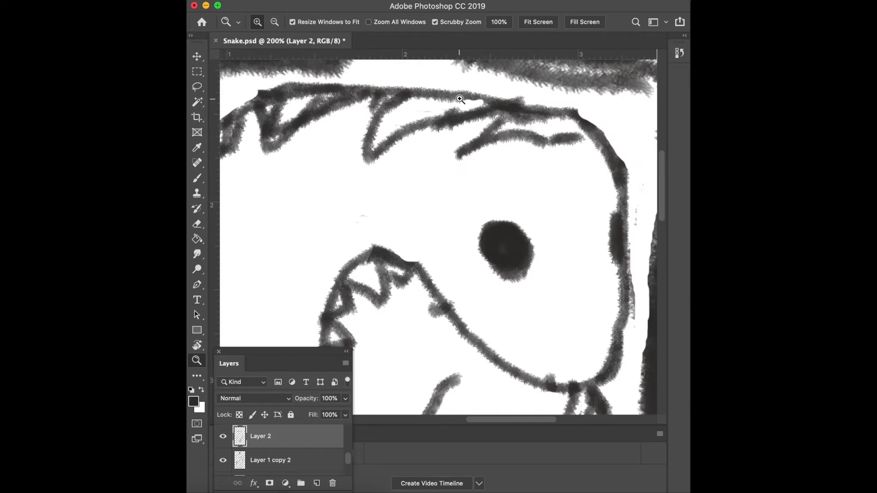
scroll(596, 153, right, 3)
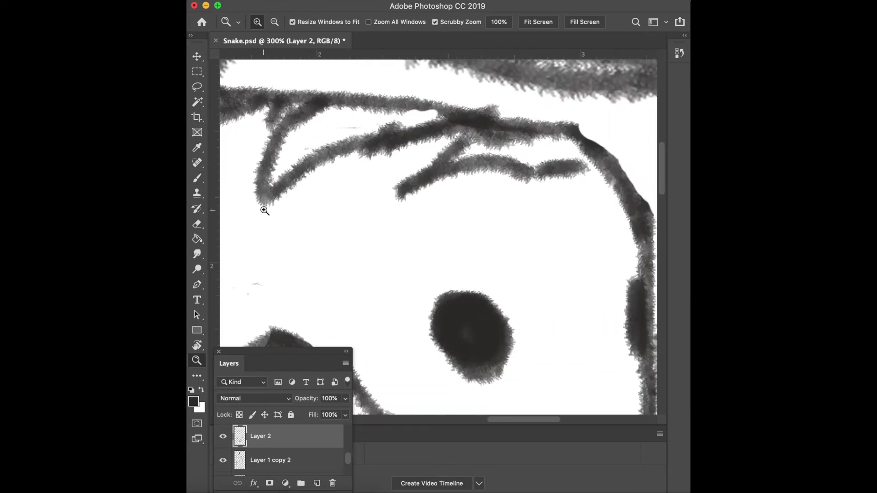
key(e)
drag(496, 138, 521, 147)
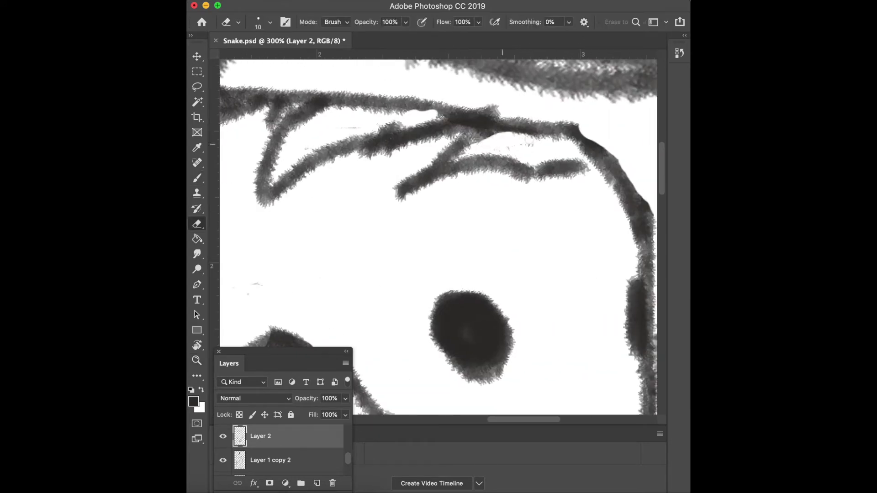
key(b)
drag(397, 195, 577, 166)
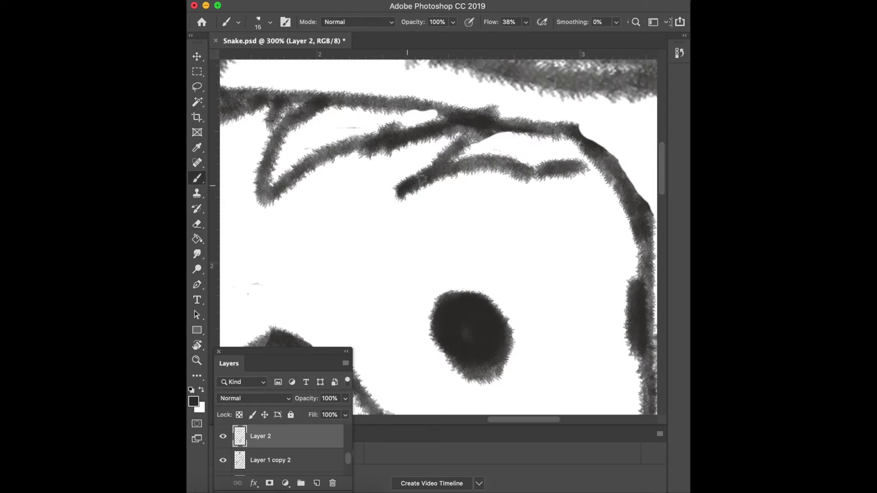
drag(433, 173, 516, 129)
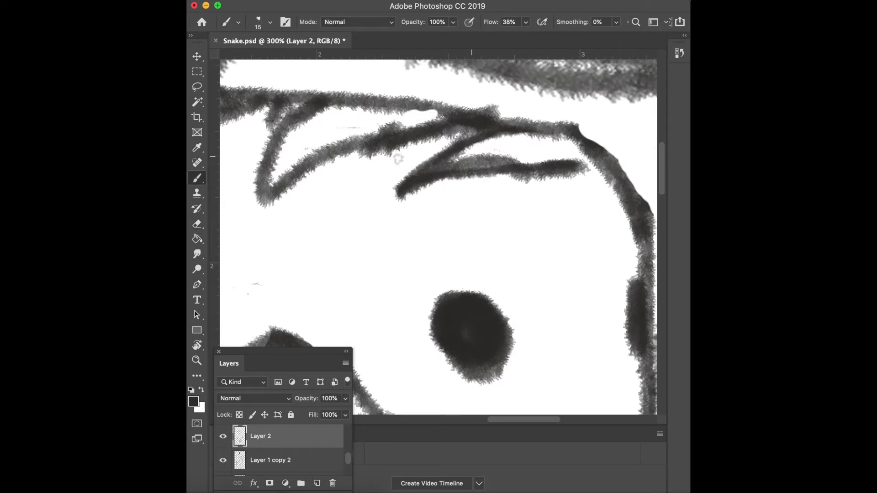
drag(272, 195, 421, 119)
drag(267, 187, 319, 107)
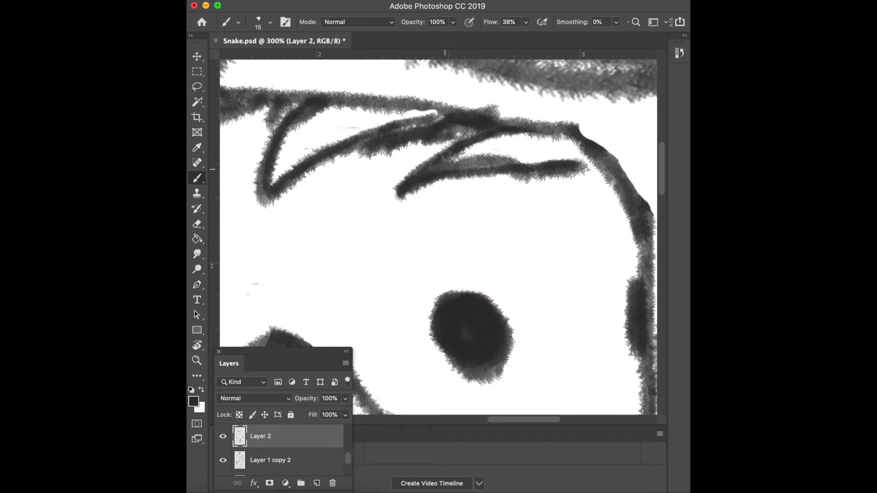
- Erase a stray patch, then extend and join the head strokes where they meet
key(e)
mouse_move(474, 160)
mouse_down()
mouse_move(486, 161)
mouse_move(438, 168)
mouse_move(606, 176)
mouse_up()
key(b)
drag(517, 135, 496, 135)
mouse_move(564, 138)
mouse_down()
mouse_move(526, 130)
mouse_move(487, 138)
mouse_up()
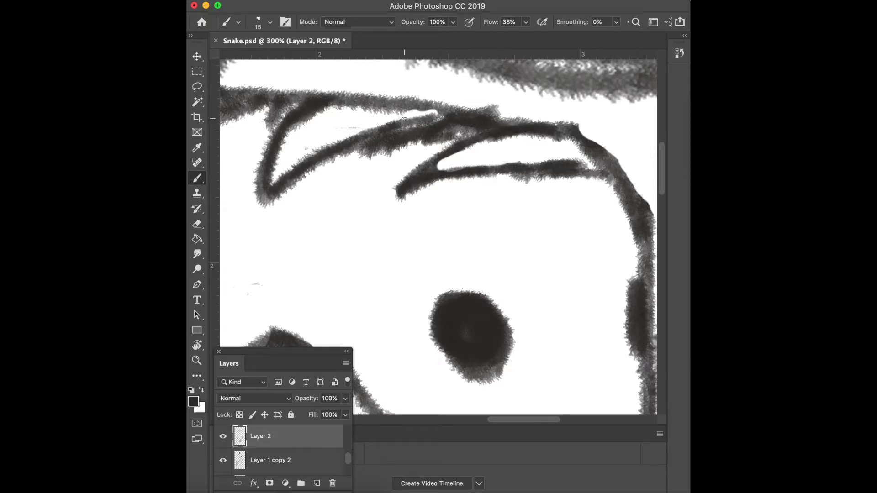
mouse_move(404, 122)
mouse_down()
mouse_move(441, 112)
mouse_move(376, 118)
mouse_up()
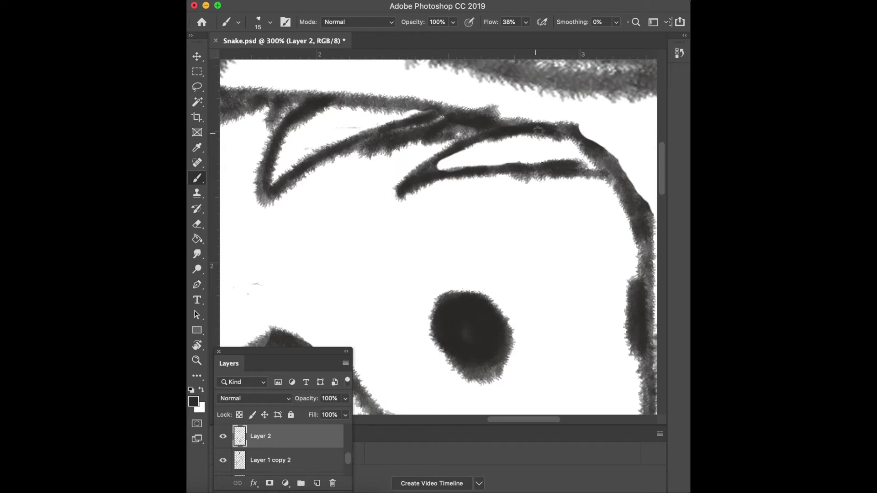
- Duplicate Layer 1, smooth the snake's stroke edges, and erase a highlight into the eye
key(e)
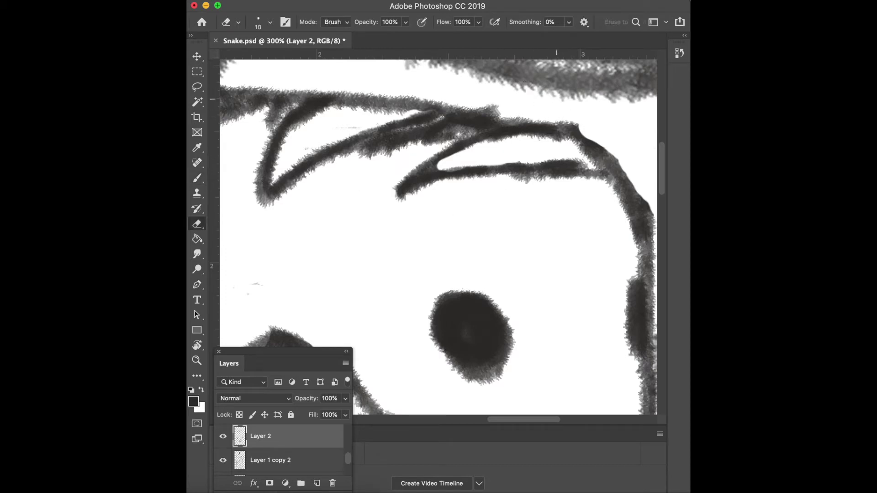
scroll(281, 459, down, 3)
scroll(274, 453, down, 2)
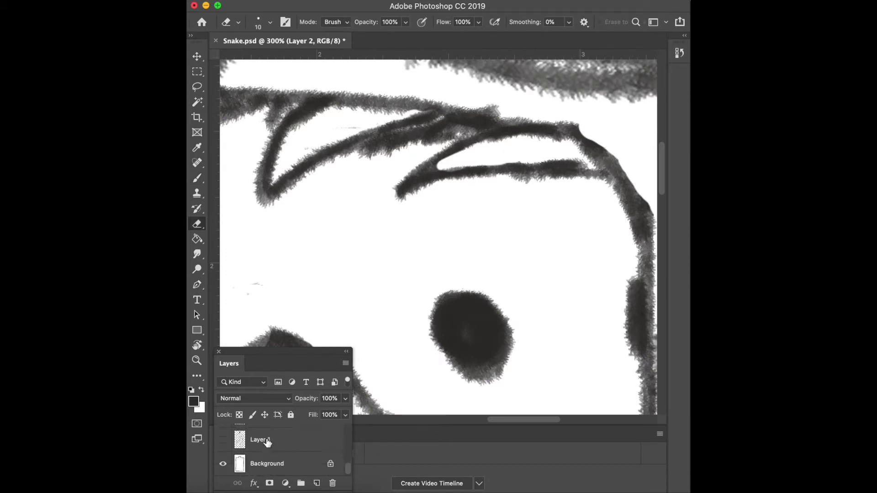
click(268, 441)
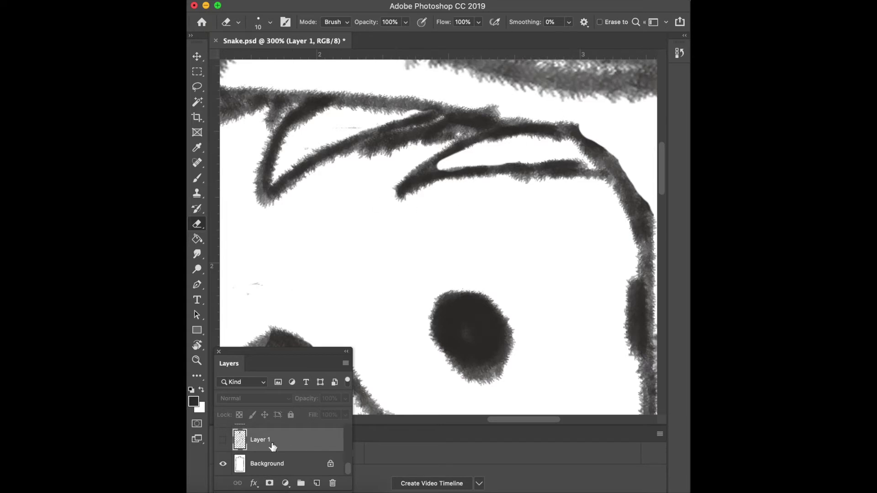
key(super+j)
drag(570, 118, 551, 117)
drag(487, 105, 481, 105)
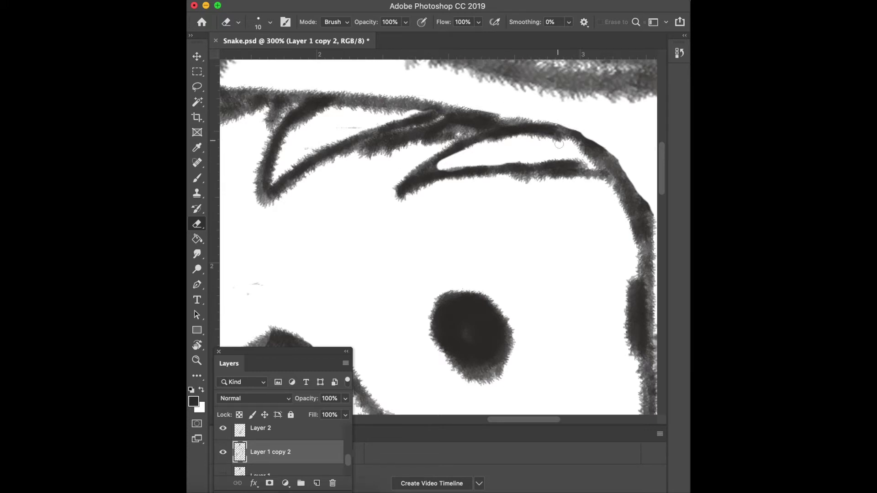
mouse_move(594, 139)
mouse_down()
mouse_move(635, 183)
mouse_move(655, 235)
mouse_move(636, 181)
mouse_up()
mouse_move(475, 307)
mouse_down()
mouse_move(489, 340)
mouse_move(482, 309)
mouse_move(499, 341)
mouse_move(461, 307)
mouse_up()
click(493, 356)
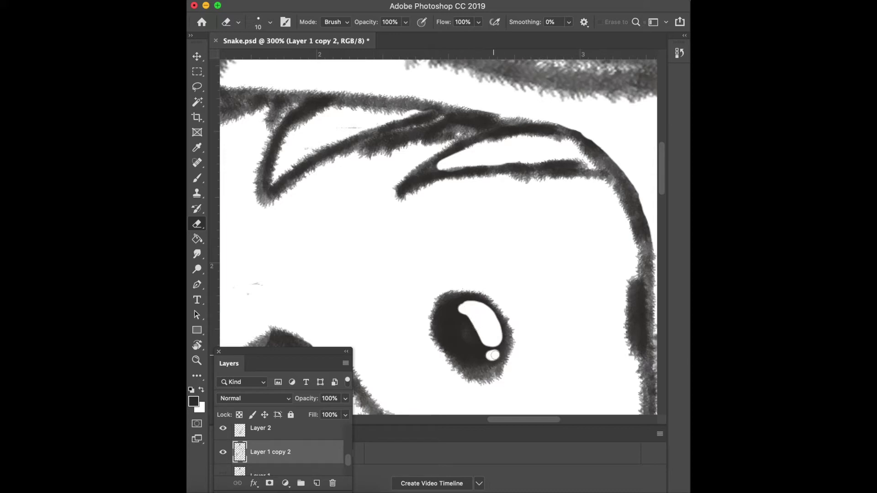
- Redo the eye highlight as an elongated streak with a small dot
key(ctrl+z)
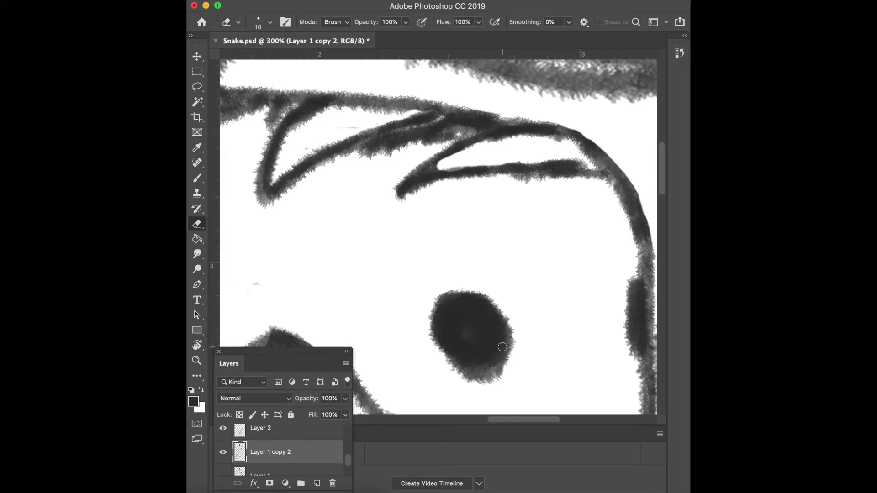
drag(481, 311, 490, 326)
click(496, 337)
scroll(628, 362, down, 3)
scroll(627, 362, right, 3)
scroll(601, 346, down, 3)
scroll(601, 346, right, 4)
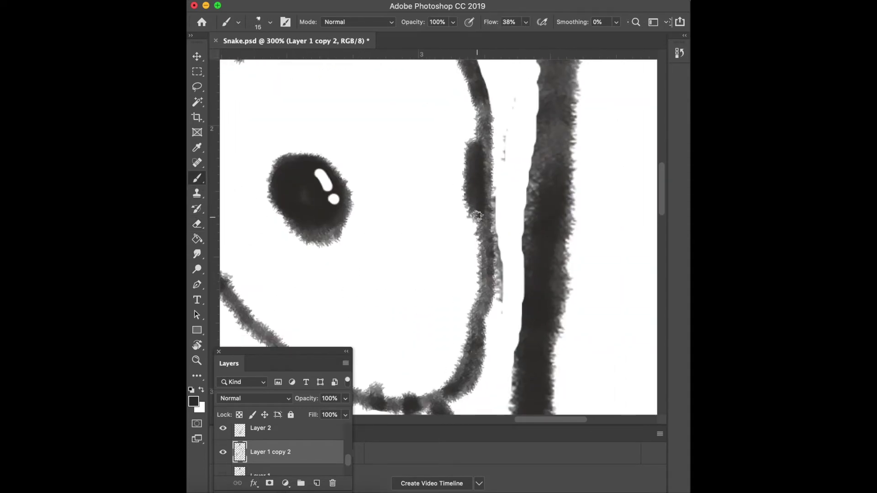
- Erase the dark blob and grey fringe beside the inner snake line
mouse_move(464, 209)
mouse_down()
mouse_move(470, 140)
mouse_move(465, 214)
mouse_move(483, 158)
mouse_move(487, 212)
mouse_move(498, 187)
mouse_move(487, 184)
mouse_up()
key(b)
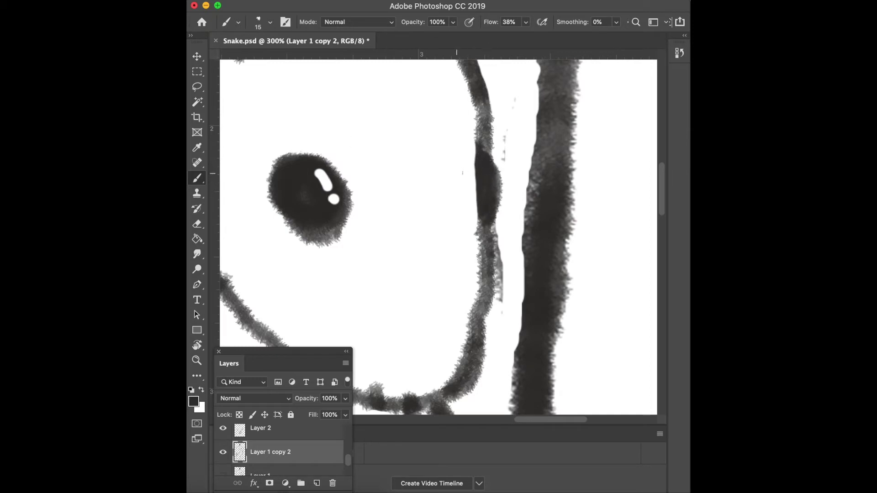
key(F7)
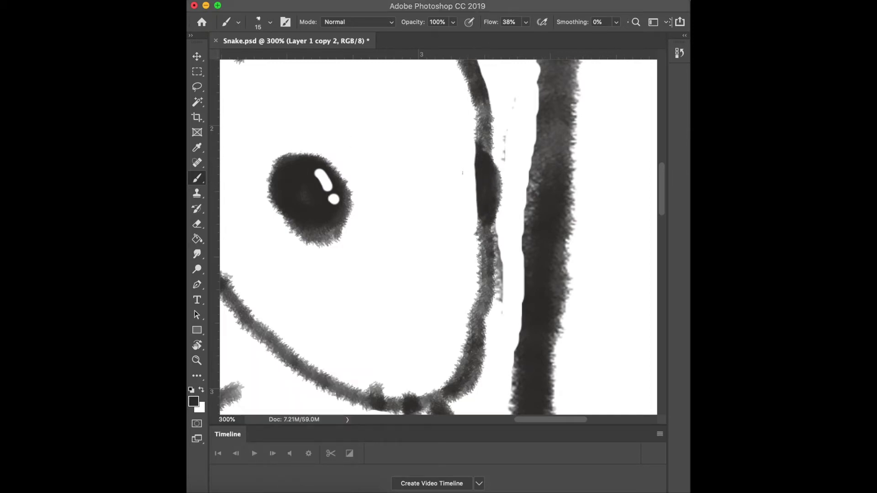
key(F7)
key(e)
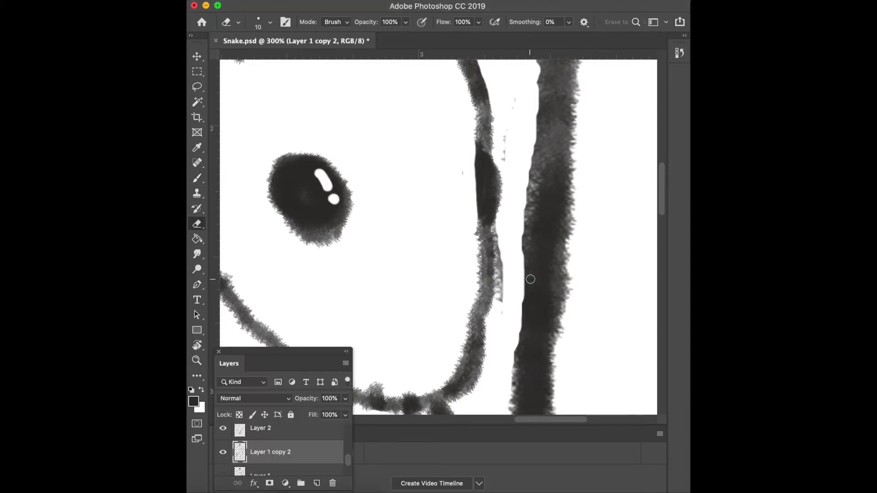
mouse_move(501, 277)
mouse_down()
mouse_move(495, 304)
mouse_move(498, 246)
mouse_up()
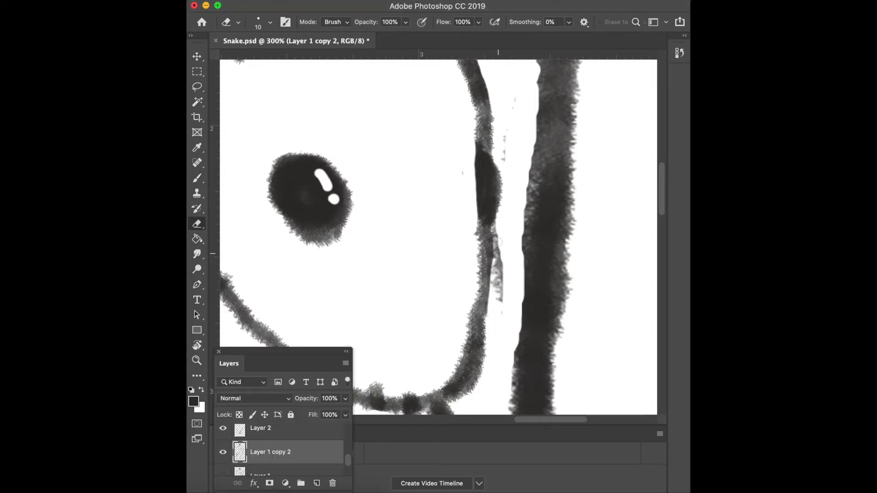
- Paint the eye's white highlights back over with the soft brush
key(b)
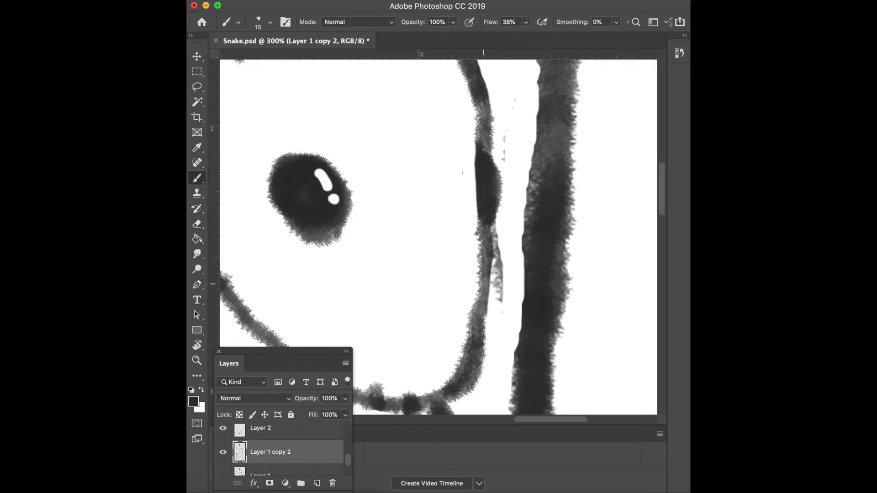
drag(334, 200, 331, 183)
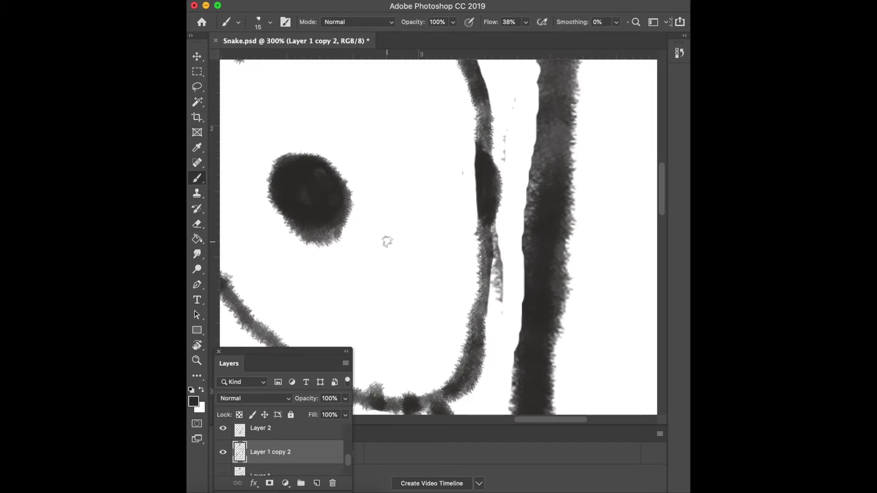
scroll(387, 242, up, 3)
scroll(387, 241, left, 5)
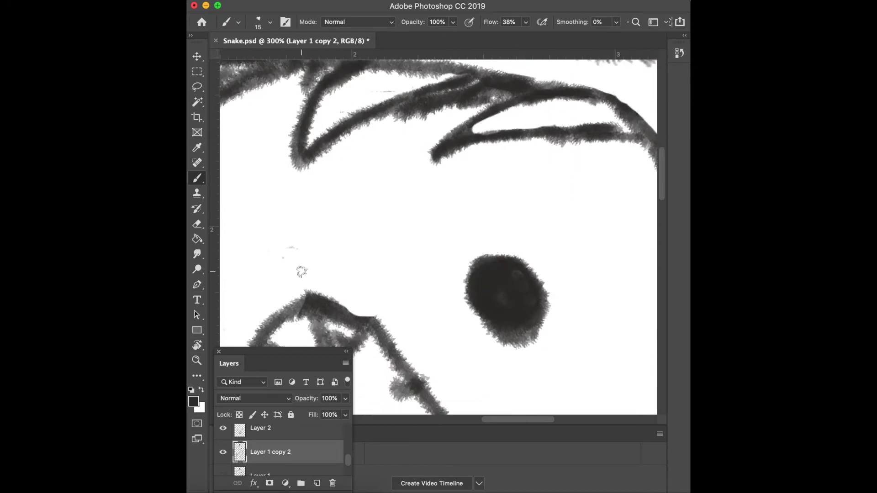
- Paint a new lower snake line curve, then thin it and trim the stray strokes
mouse_move(385, 213)
mouse_down()
mouse_move(393, 373)
mouse_move(386, 329)
mouse_up()
key(e)
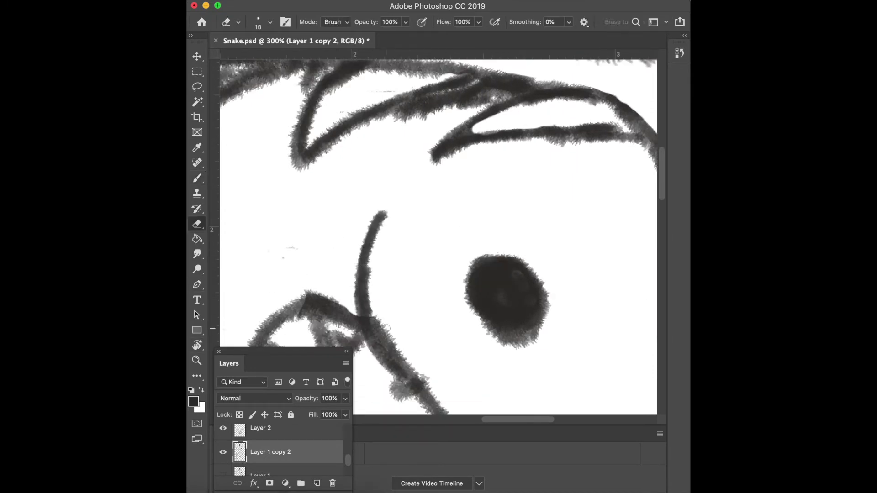
drag(383, 312, 445, 403)
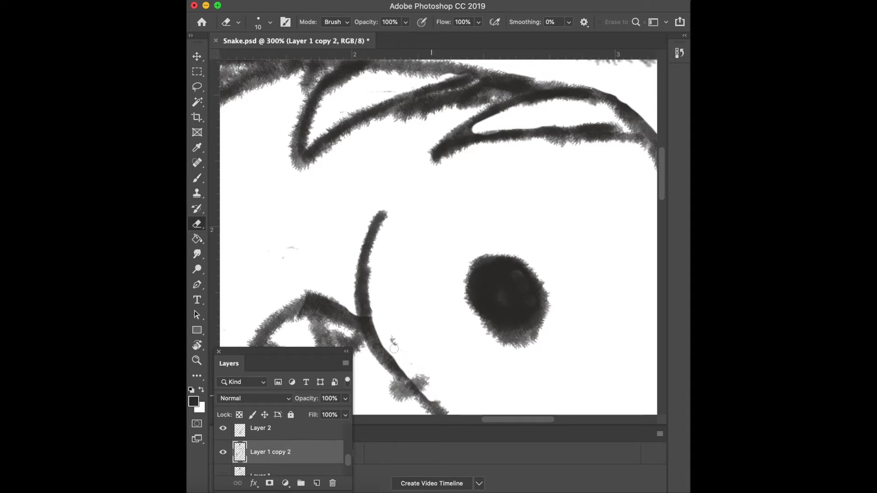
scroll(446, 403, down, 5)
scroll(446, 402, up, 5)
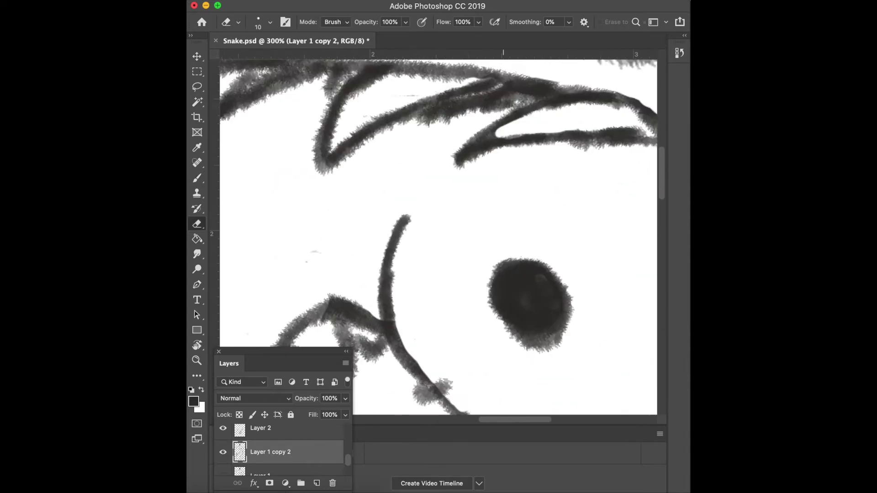
scroll(446, 402, right, 3)
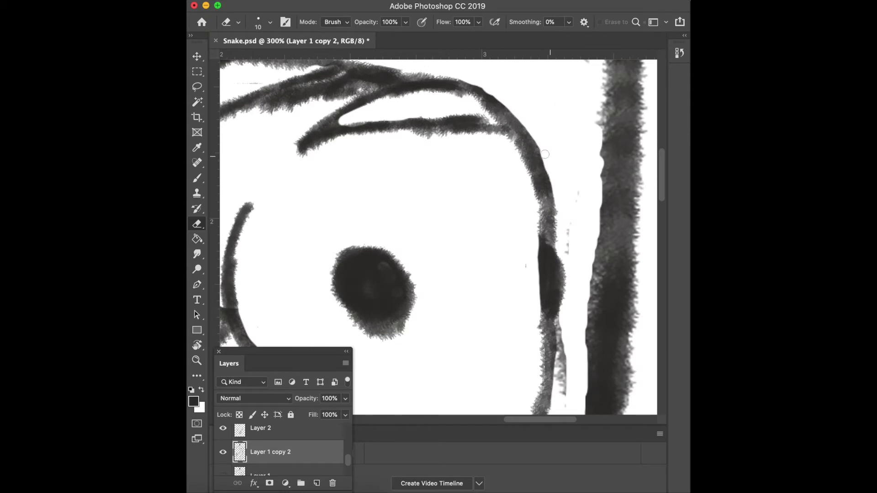
mouse_move(506, 132)
mouse_down()
mouse_move(533, 152)
mouse_move(505, 104)
mouse_up()
drag(528, 172, 543, 209)
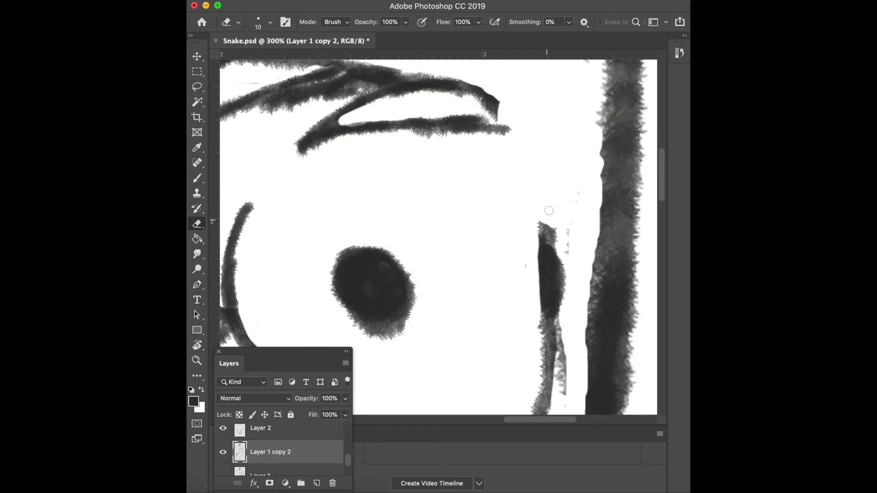
- Join the vertical stroke to the upper snake stroke and paint a curve to the diagonal line
key(b)
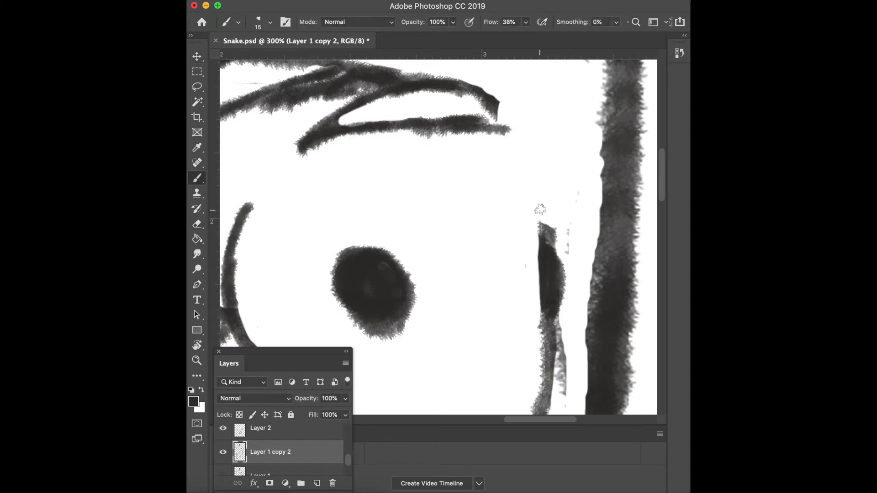
mouse_move(546, 240)
mouse_down()
mouse_move(496, 126)
mouse_move(544, 248)
mouse_move(550, 223)
mouse_up()
key(e)
key(b)
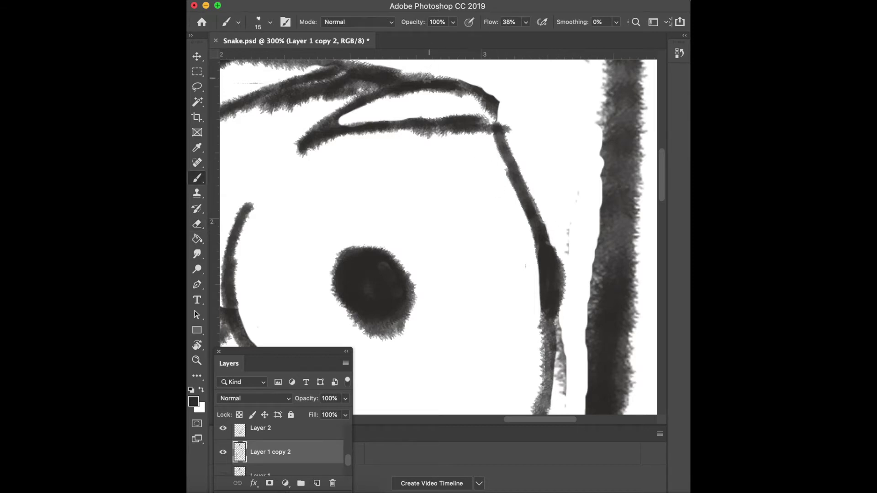
drag(427, 88, 510, 168)
drag(487, 140, 453, 103)
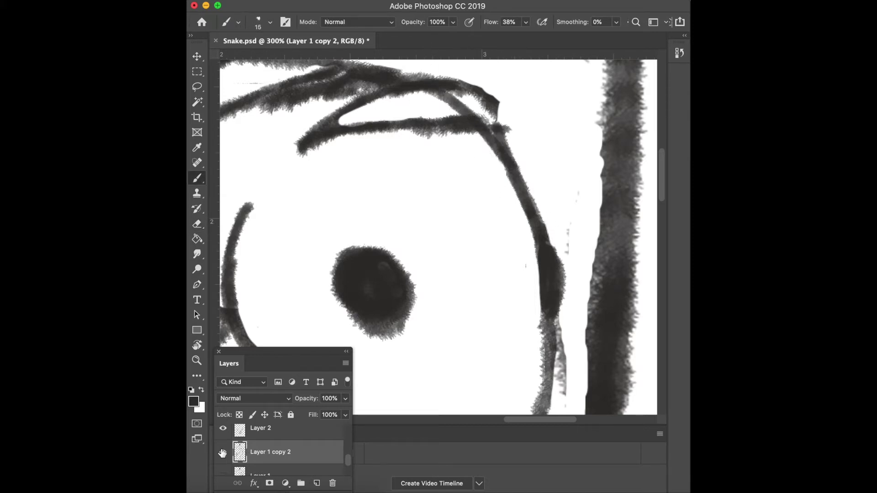
- Hide Layer 2, check Layer 1 copy 2, and erase the upper branch stroke
click(223, 428)
click(223, 453)
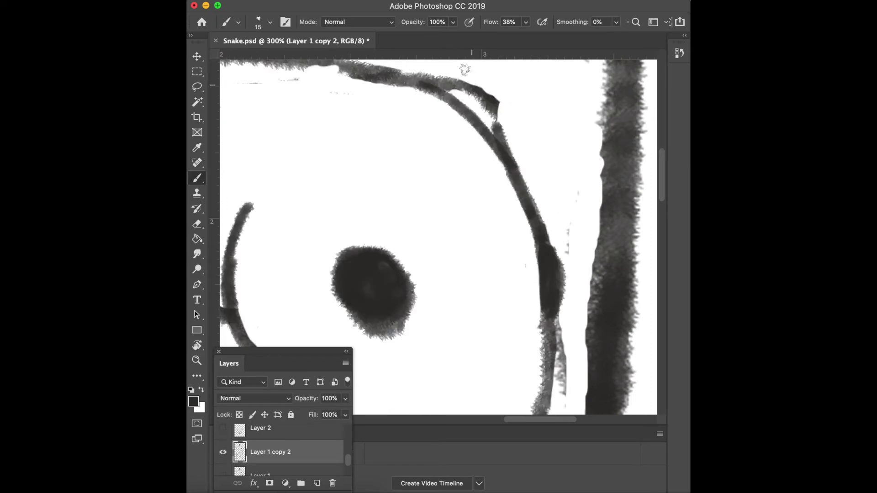
key(e)
mouse_move(461, 77)
mouse_down()
mouse_move(431, 79)
mouse_move(488, 117)
mouse_move(521, 163)
mouse_up()
scroll(485, 120, down, 5)
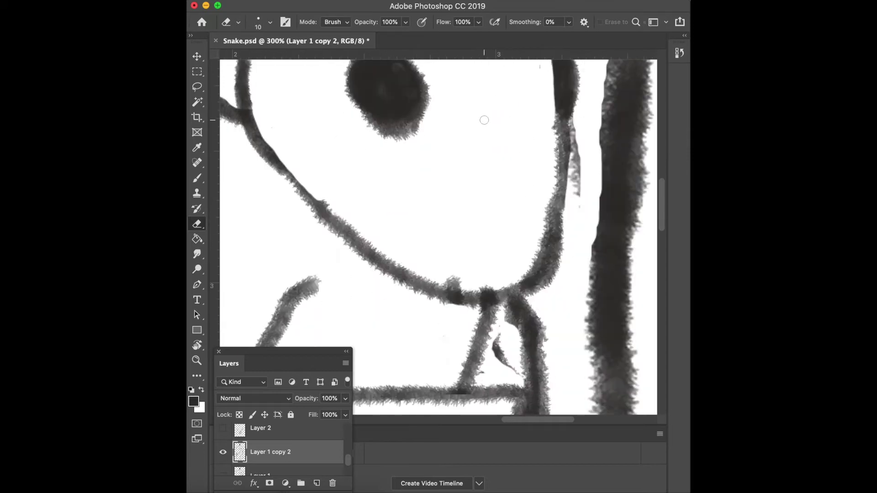
click(223, 452)
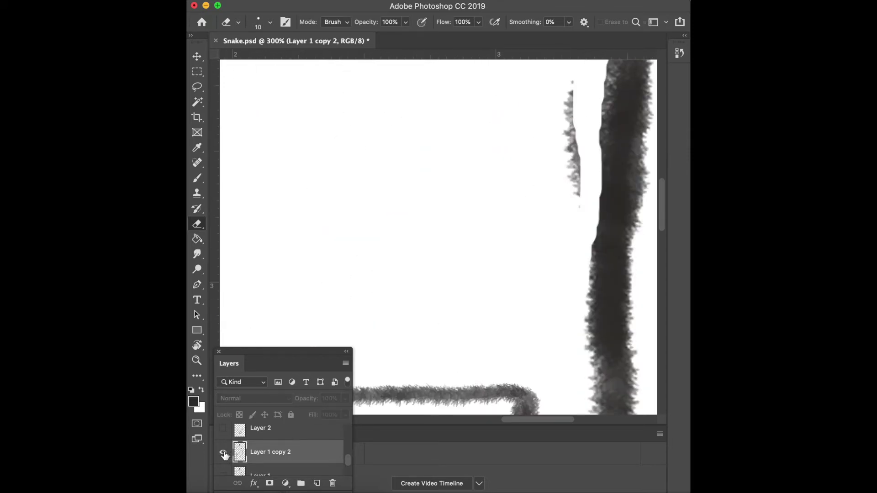
- Erase the thin grey line on the Background layer
scroll(243, 450, down, 2)
click(263, 462)
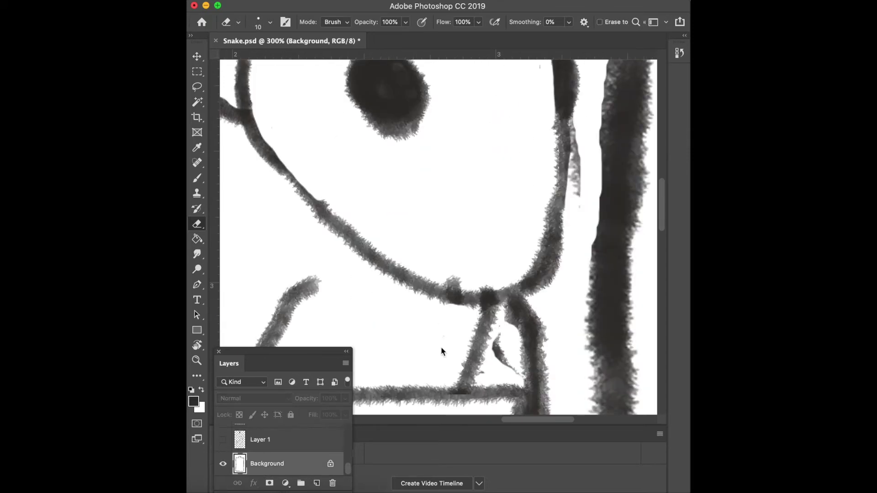
mouse_move(580, 157)
mouse_down()
mouse_move(573, 190)
mouse_move(572, 142)
mouse_up()
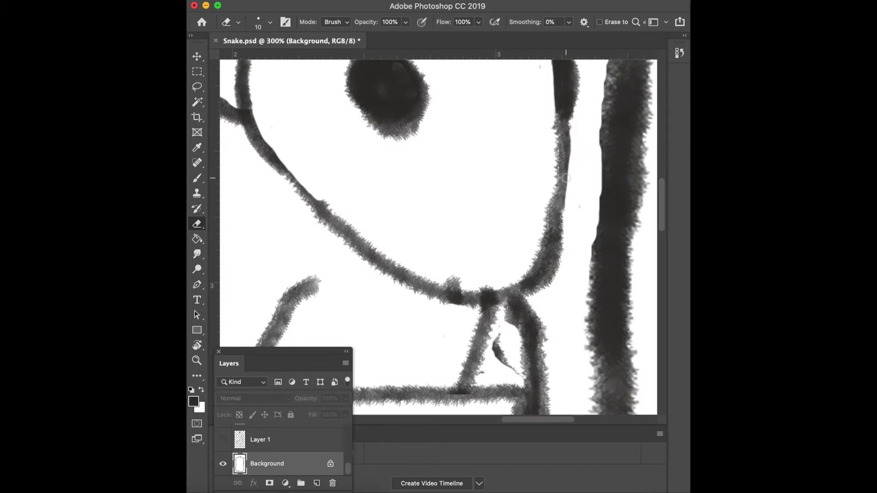
scroll(571, 151, down, 3)
scroll(571, 151, left, 2)
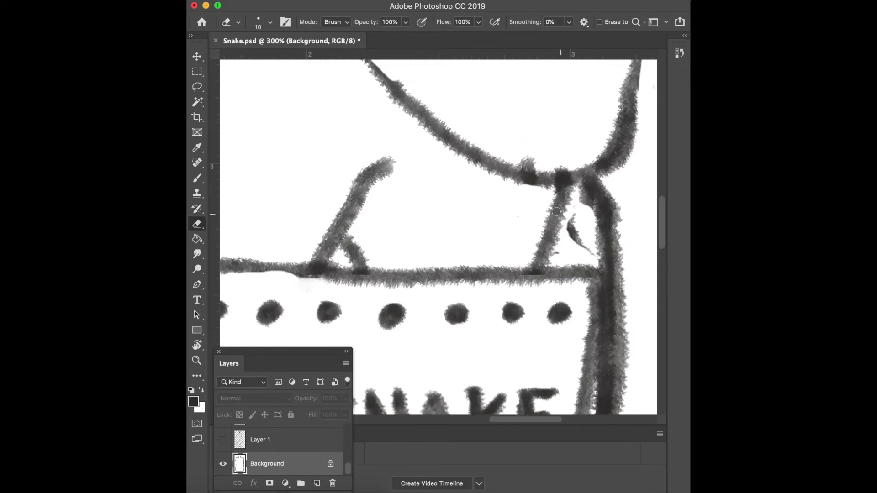
scroll(292, 450, up, 3)
- On Layer 1 copy 2, erase strokes beside the knot and repaint a stroke with two forked legs
click(274, 459)
mouse_move(555, 215)
mouse_down()
mouse_move(562, 201)
mouse_move(572, 231)
mouse_up()
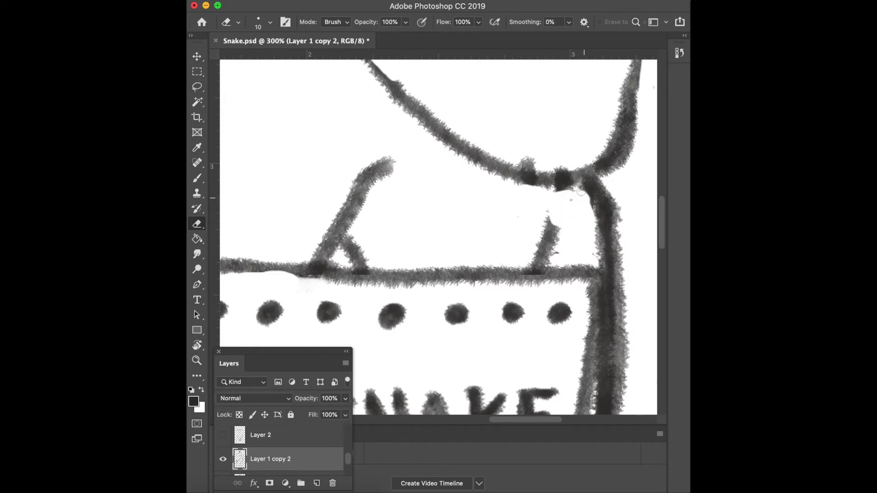
drag(551, 221, 538, 241)
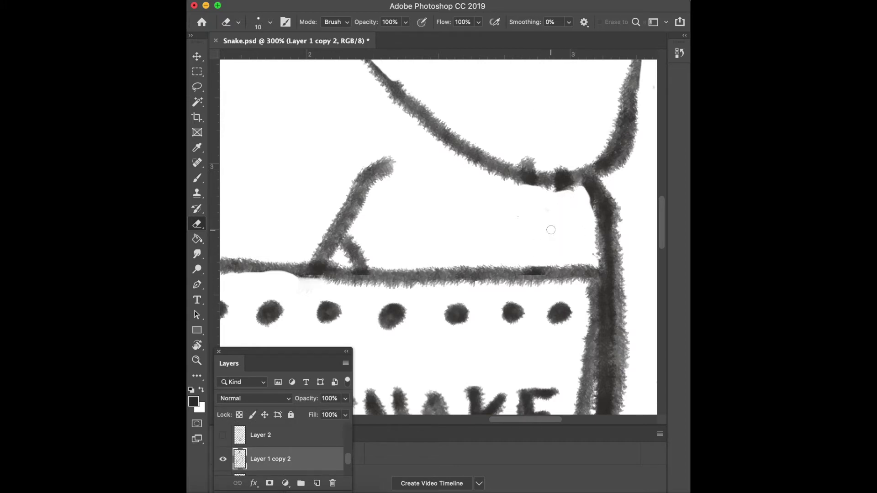
key(b)
mouse_move(558, 179)
mouse_down()
mouse_move(552, 212)
mouse_move(578, 233)
mouse_move(514, 252)
mouse_up()
drag(553, 210, 586, 239)
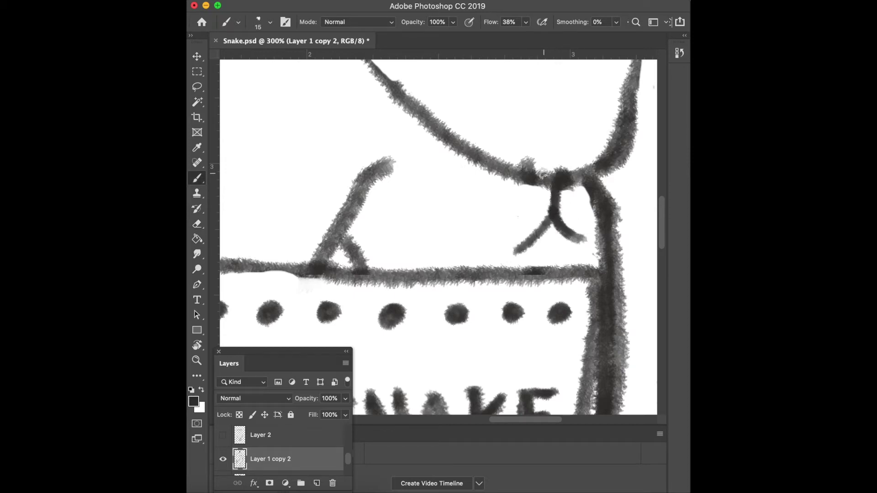
click(223, 435)
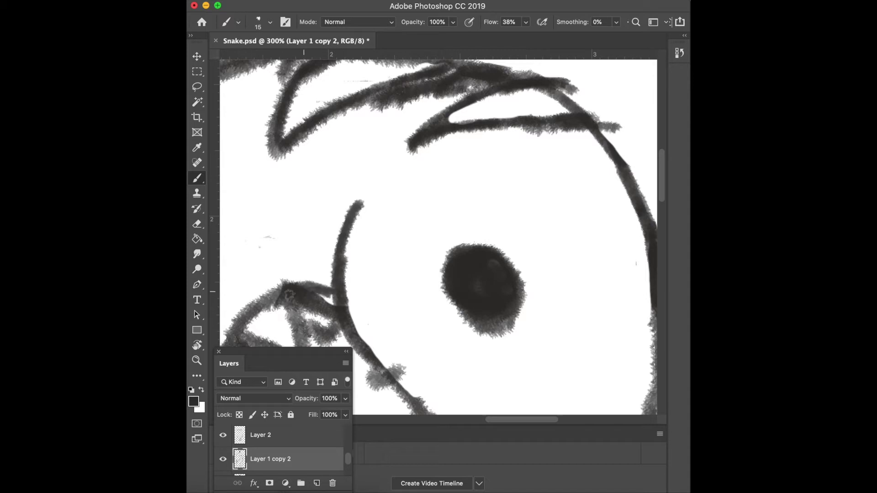
- Erase a white patch out of the dark strokes
key(e)
drag(310, 302, 317, 307)
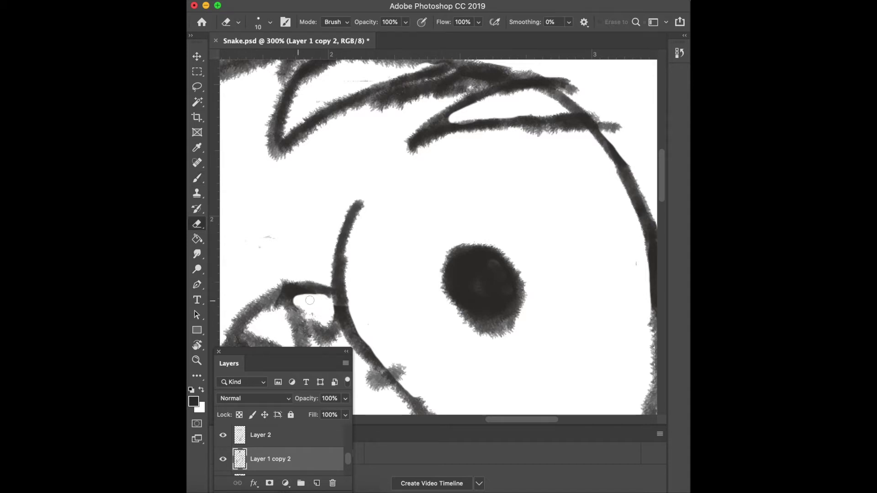
scroll(295, 276, down, 10)
scroll(295, 276, up, 5)
- On Layer 2, paint a stroke filling the gap in the zigzag
key(b)
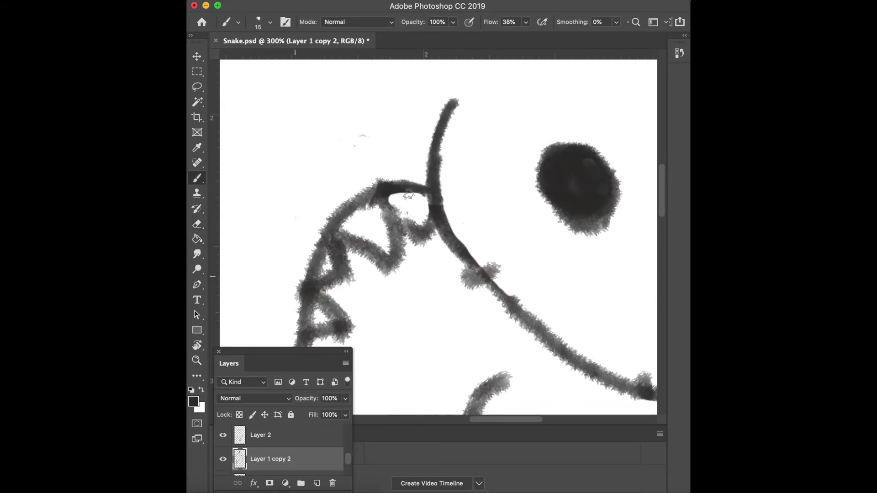
click(260, 435)
drag(384, 196, 402, 187)
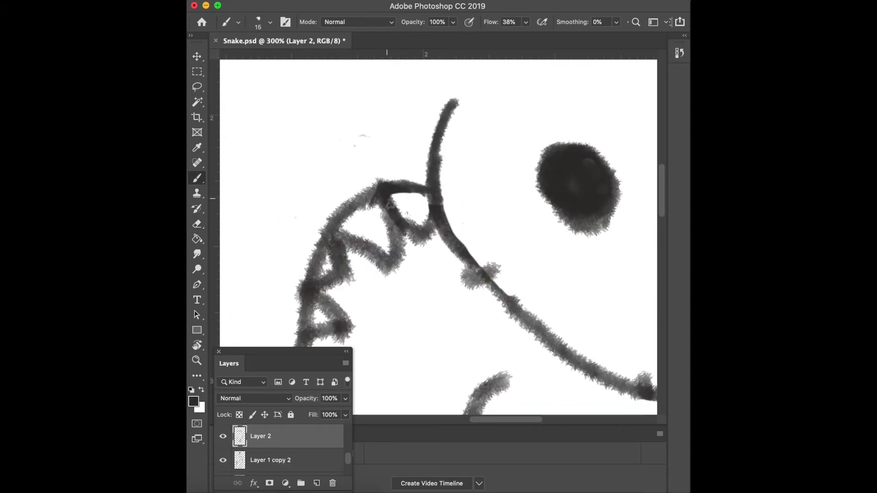
scroll(402, 187, right, 5)
scroll(401, 187, up, 3)
scroll(402, 187, down, 5)
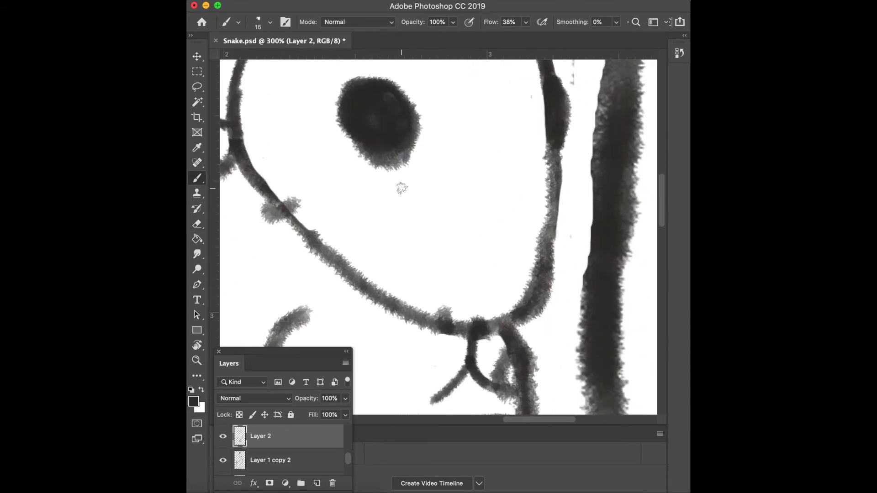
scroll(401, 187, left, 5)
- Erase the grey smudge on the stroke
key(e)
drag(468, 180, 434, 196)
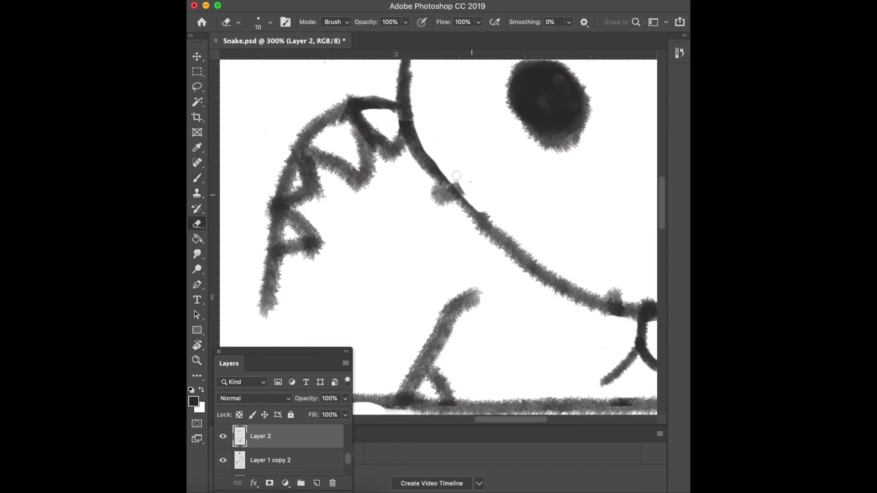
scroll(434, 196, up, 3)
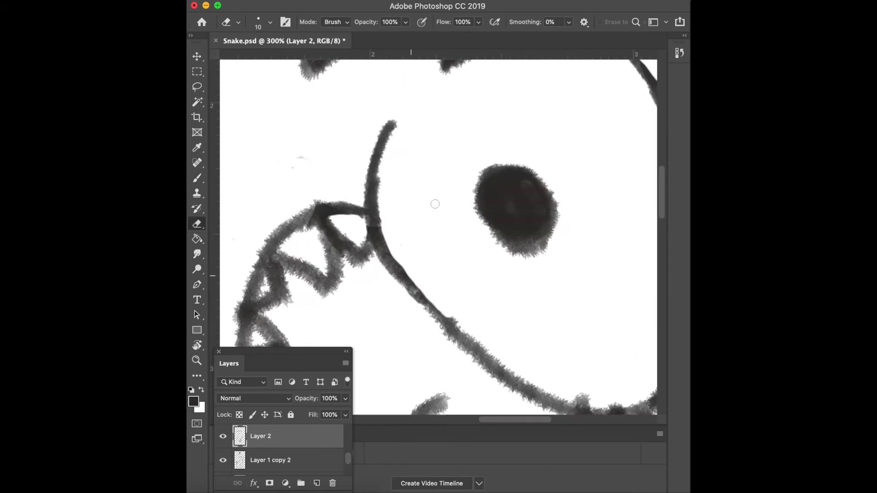
scroll(434, 197, right, 5)
scroll(434, 197, up, 3)
scroll(435, 205, down, 7)
scroll(435, 204, left, 1)
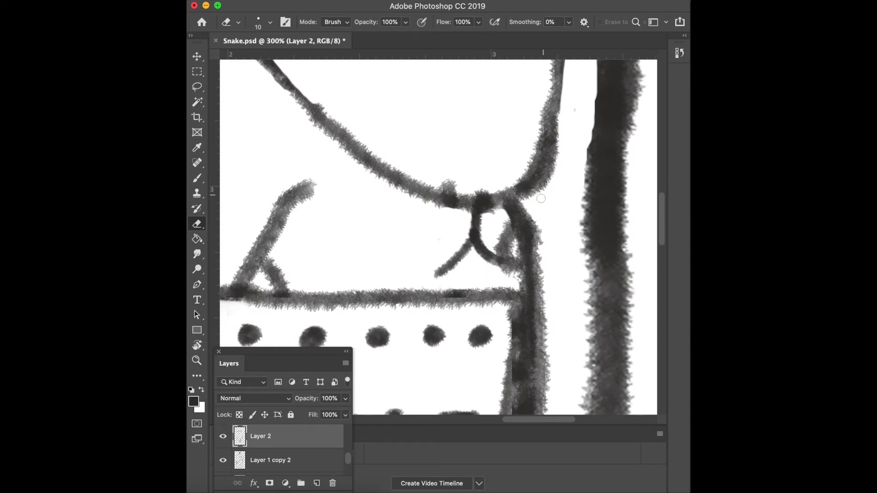
- On Layer 1 copy 2, slim the curve's inner edge and erase the bump on top
click(291, 461)
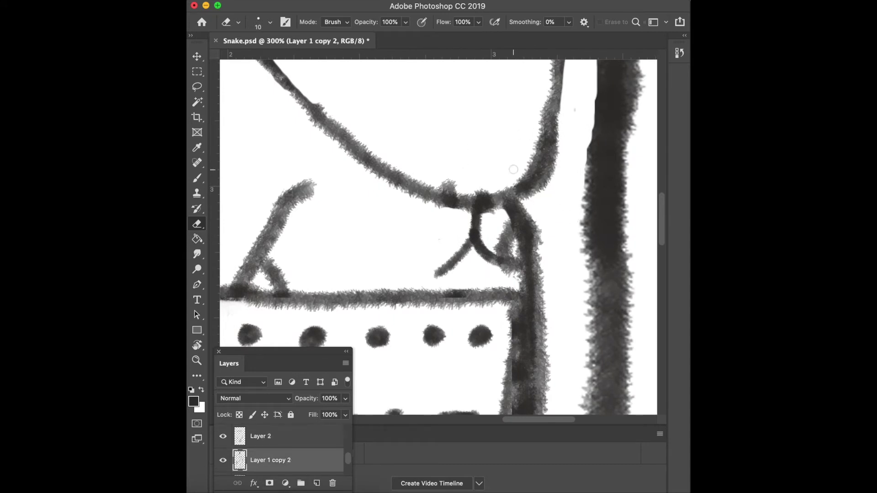
mouse_move(514, 169)
mouse_down()
mouse_move(535, 196)
mouse_move(563, 130)
mouse_up()
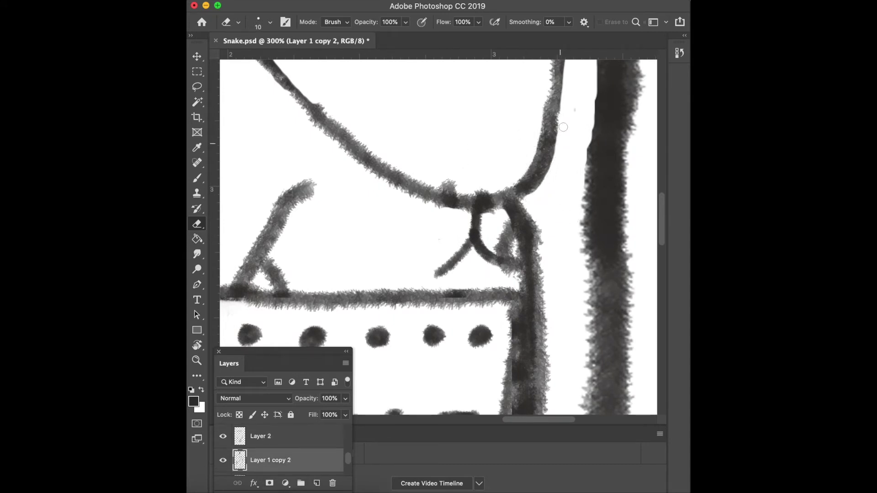
drag(466, 185, 459, 183)
scroll(512, 260, down, 3)
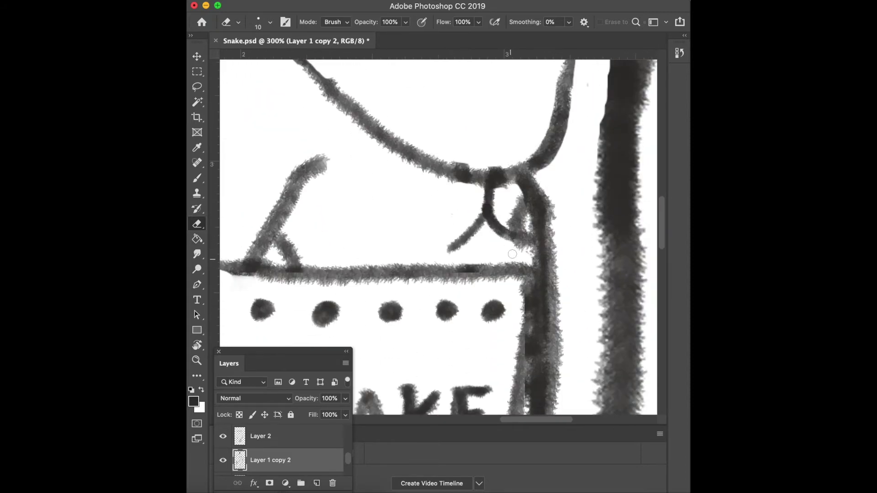
scroll(503, 255, up, 5)
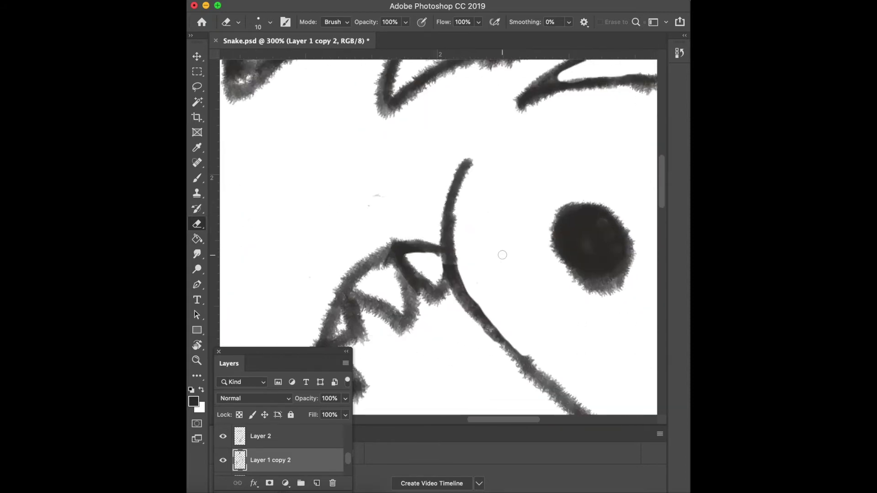
scroll(503, 255, up, 3)
- On Layer 2, erase the stray patch beside the snake's eye and the dark joining stroke
click(299, 439)
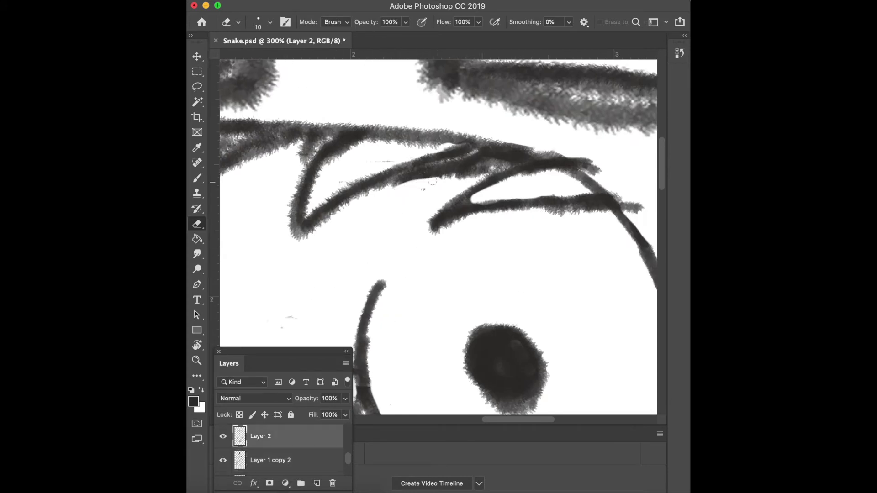
mouse_move(477, 158)
mouse_down()
mouse_move(456, 177)
mouse_move(491, 164)
mouse_move(476, 158)
mouse_up()
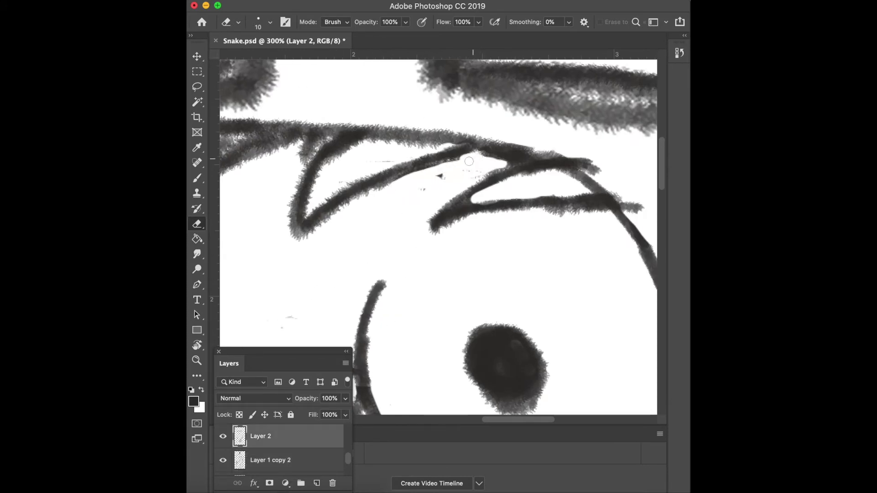
mouse_move(290, 170)
mouse_down()
mouse_move(313, 140)
mouse_move(270, 153)
mouse_move(300, 144)
mouse_up()
- Trim the ragged edges of the star's left, right and lower points and a leftover smudge
scroll(319, 132, left, 5)
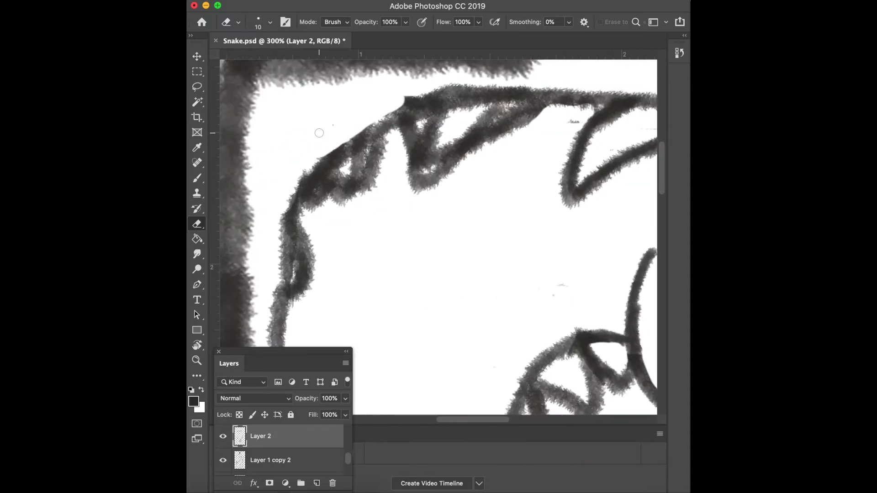
scroll(319, 133, down, 5)
scroll(319, 132, down, 5)
scroll(319, 133, down, 5)
scroll(321, 135, down, 5)
scroll(321, 134, right, 5)
scroll(321, 134, down, 2)
scroll(322, 135, right, 2)
mouse_move(516, 296)
mouse_down()
mouse_move(517, 343)
mouse_move(519, 282)
mouse_move(509, 351)
mouse_up()
drag(534, 219, 592, 194)
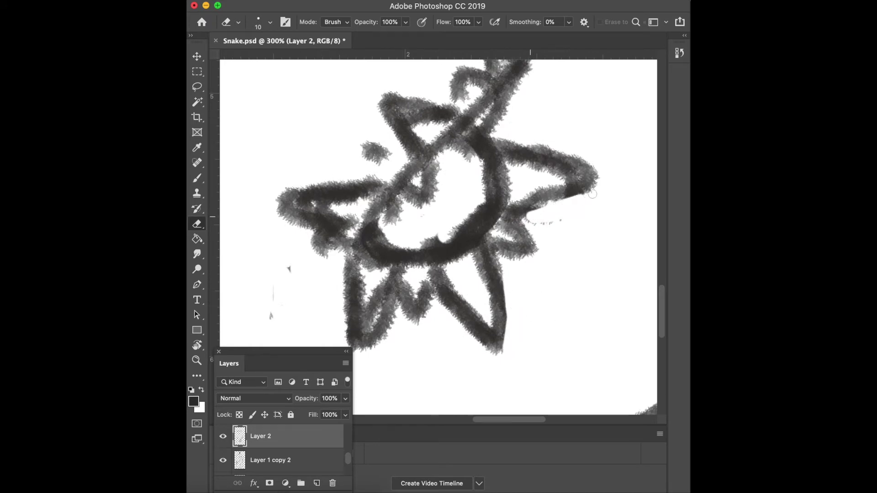
mouse_move(387, 345)
mouse_down()
mouse_move(374, 327)
mouse_move(392, 312)
mouse_up()
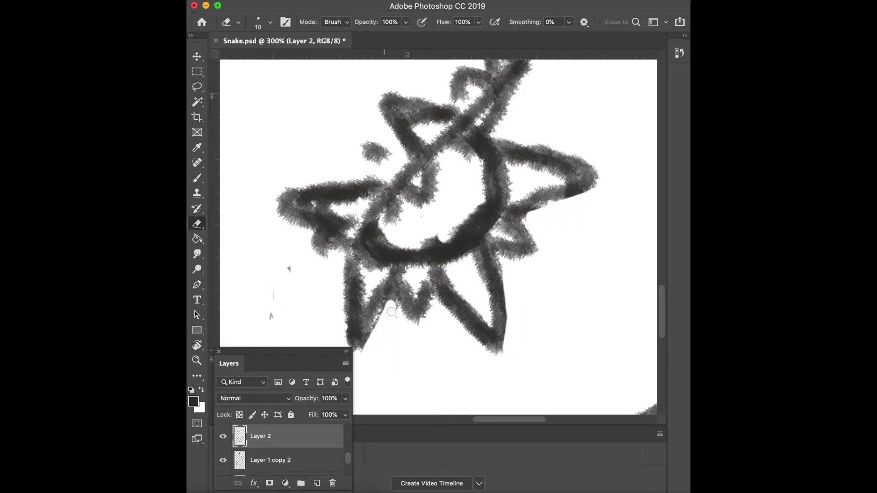
mouse_move(312, 241)
mouse_down()
mouse_move(342, 237)
mouse_move(316, 255)
mouse_up()
drag(366, 157, 389, 151)
- Repaint the sun's star points with darker, bolder brush strokes
key(b)
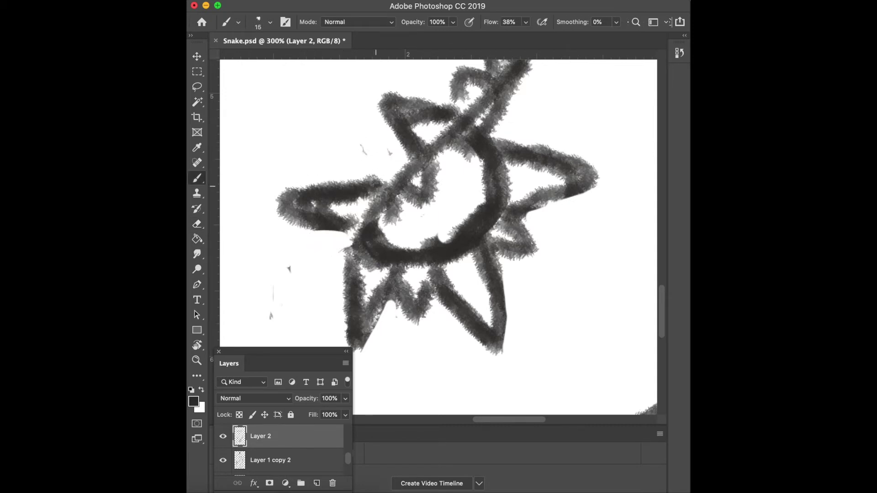
drag(380, 185, 406, 156)
mouse_move(312, 205)
mouse_down()
mouse_move(356, 241)
mouse_move(315, 264)
mouse_up()
mouse_move(391, 269)
mouse_down()
mouse_move(416, 316)
mouse_move(436, 271)
mouse_up()
mouse_move(405, 185)
mouse_down()
mouse_move(427, 188)
mouse_move(457, 150)
mouse_move(477, 80)
mouse_up()
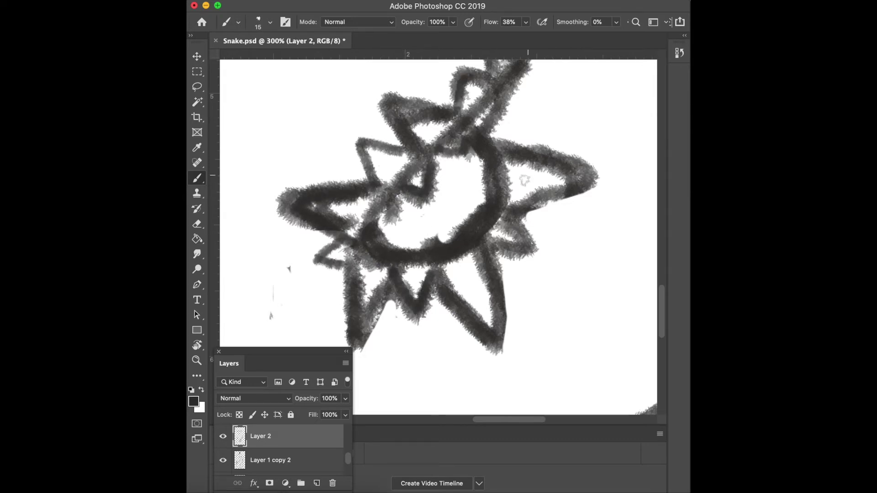
mouse_move(499, 141)
mouse_down()
mouse_move(514, 119)
mouse_move(510, 137)
mouse_up()
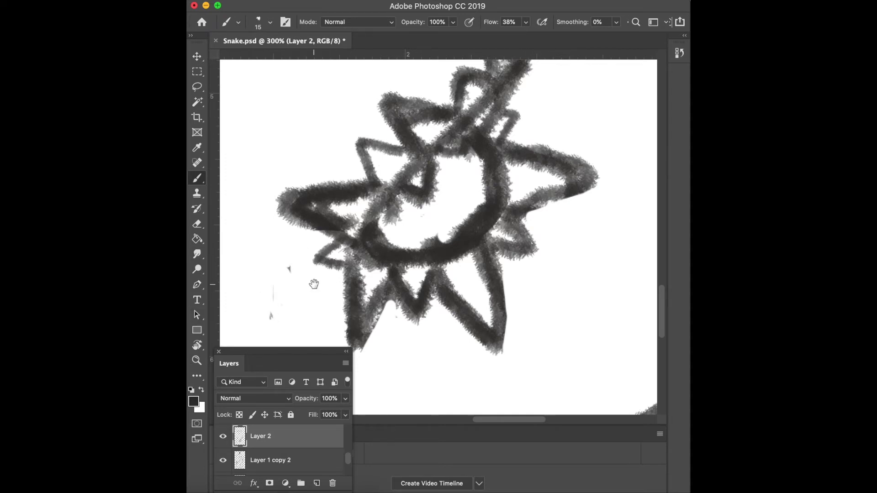
- Paint a darker stroke along the snake's body, undoing an initial thin grey line
drag(313, 284, 557, 233)
scroll(556, 233, down, 5)
scroll(556, 233, left, 3)
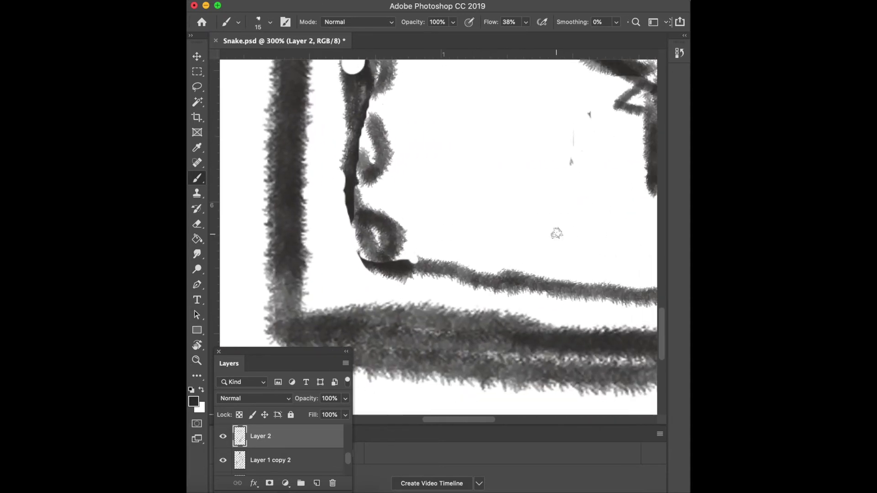
drag(362, 259, 337, 193)
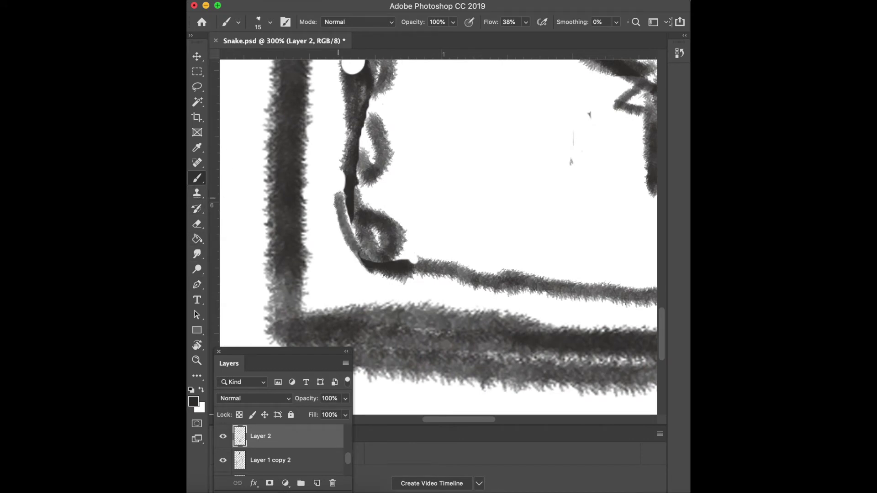
key(ctrl+z)
mouse_move(352, 140)
mouse_down()
mouse_move(349, 183)
mouse_move(417, 263)
mouse_up()
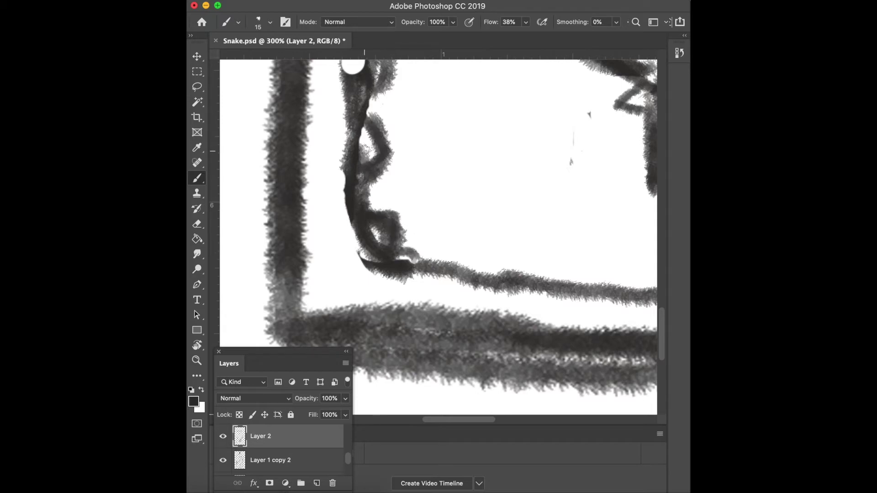
scroll(365, 151, up, 5)
scroll(365, 150, right, 3)
click(197, 224)
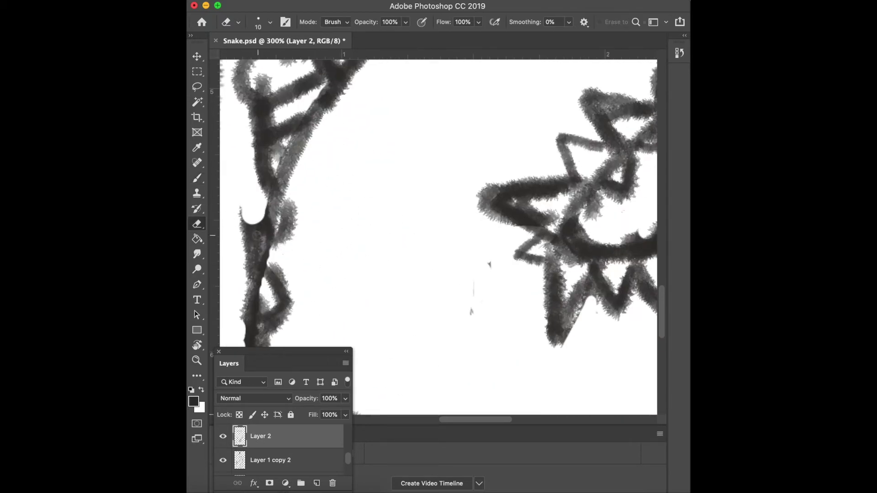
click(284, 461)
- Erase the grey blob and rough edges around the snake head's outline
drag(244, 216, 242, 276)
scroll(231, 209, up, 5)
scroll(232, 209, left, 4)
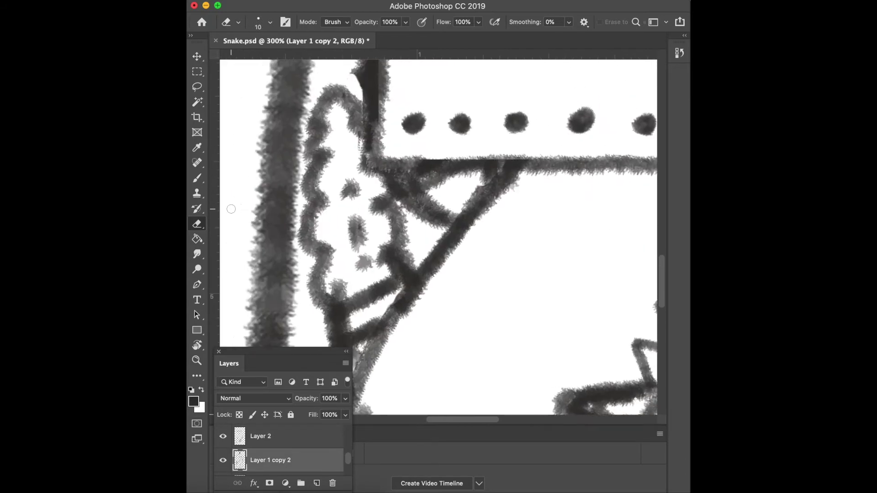
scroll(231, 209, down, 2)
drag(350, 167, 355, 179)
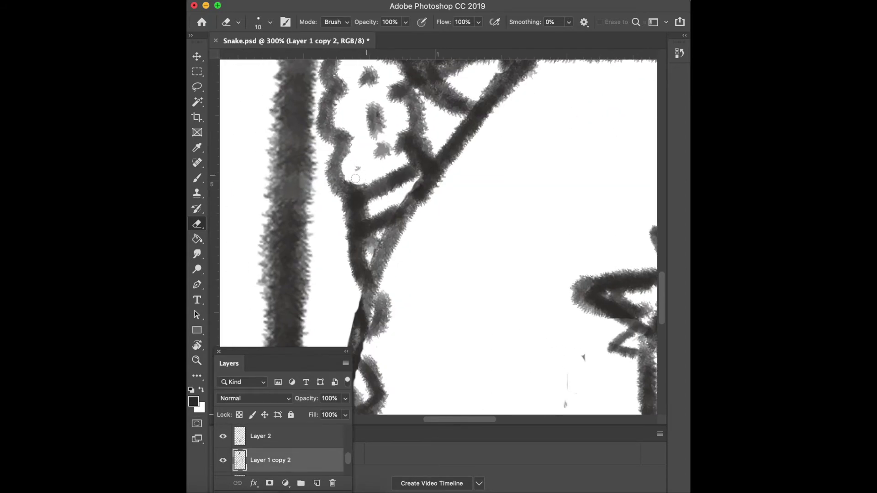
drag(408, 144, 397, 141)
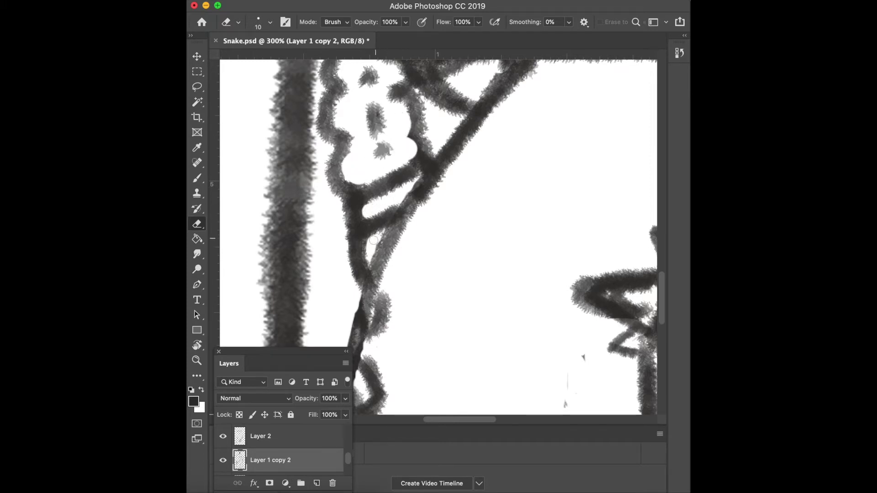
- Darken and thicken the lower and middle neck bands with the brush
key(b)
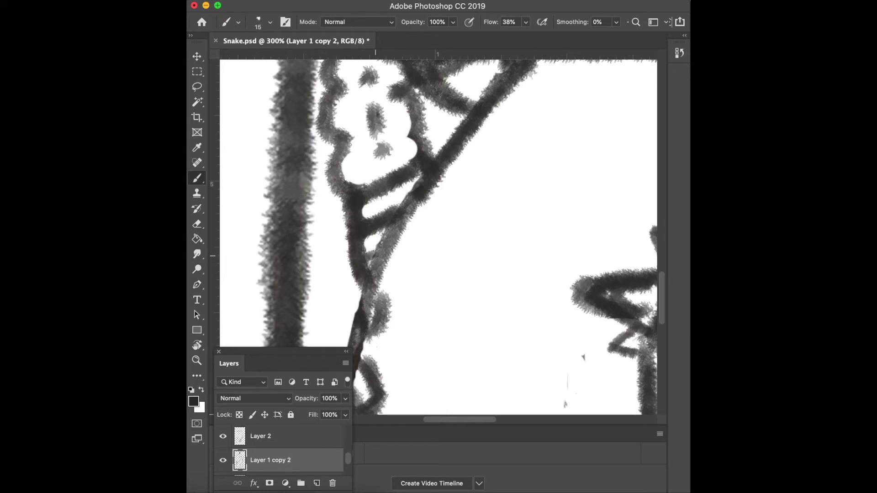
drag(363, 256, 384, 247)
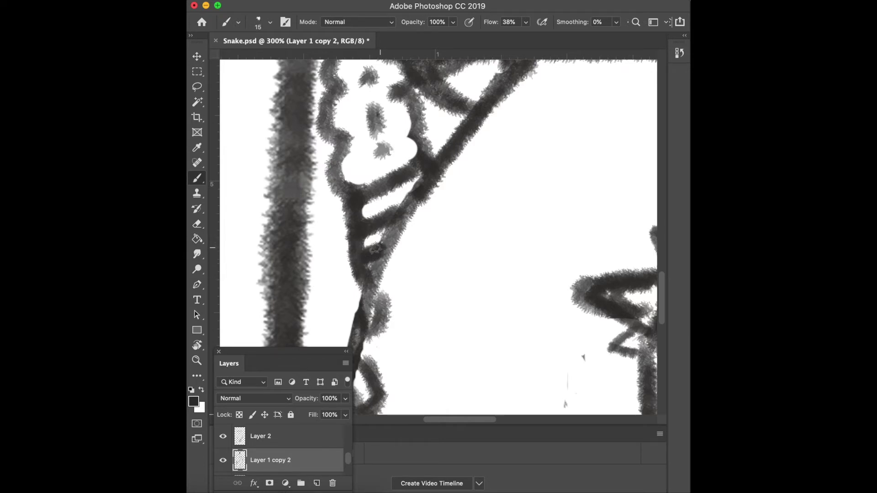
mouse_move(367, 218)
mouse_down()
mouse_move(409, 204)
mouse_move(380, 193)
mouse_move(418, 176)
mouse_up()
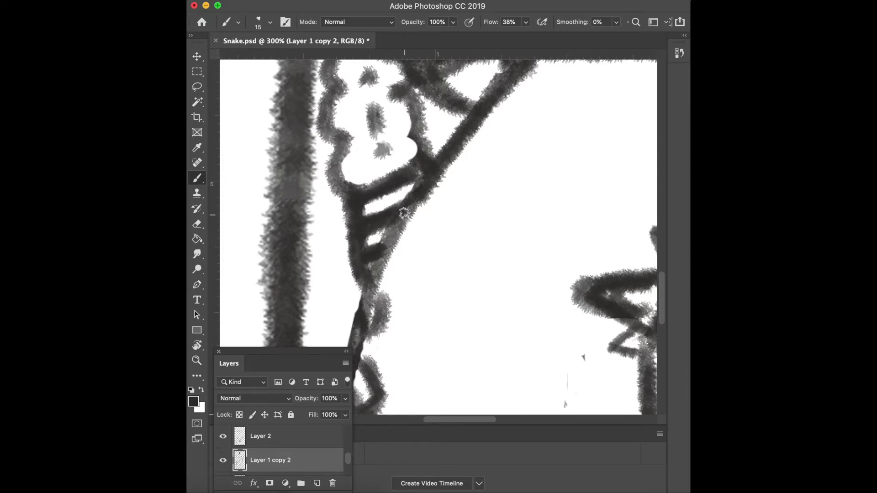
scroll(385, 133, up, 3)
scroll(385, 131, up, 8)
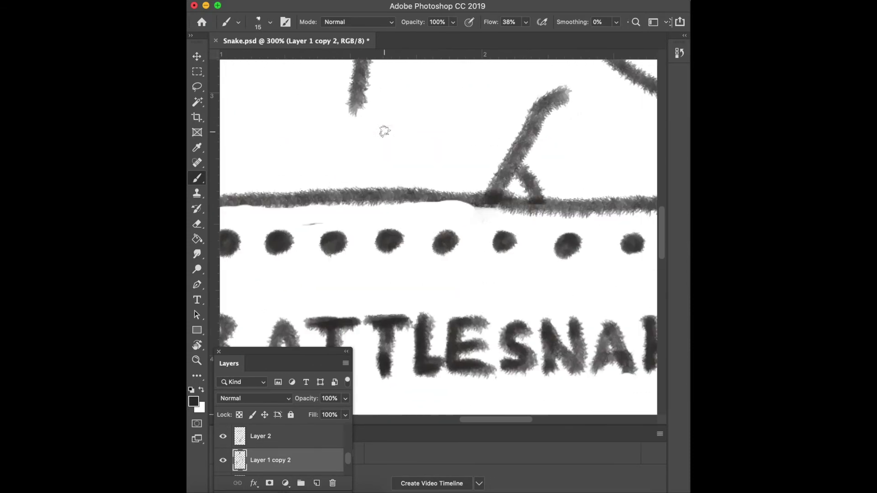
scroll(384, 132, down, 4)
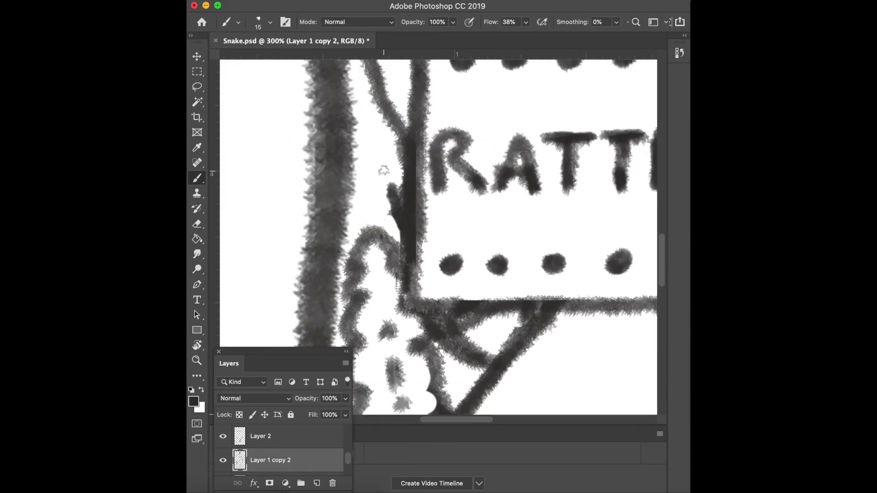
- Remove the ink bump and straighten the line left of the sign
key(e)
mouse_move(409, 173)
mouse_down()
mouse_move(395, 219)
mouse_move(395, 188)
mouse_up()
drag(395, 142, 391, 201)
scroll(446, 270, down, 10)
scroll(446, 269, up, 2)
scroll(446, 269, up, 9)
scroll(446, 270, right, 5)
scroll(457, 256, up, 3)
scroll(462, 251, down, 10)
scroll(462, 251, down, 1)
scroll(462, 251, right, 2)
- Clear the rough top edge of the dark line
drag(335, 215, 437, 204)
scroll(411, 168, down, 5)
scroll(411, 168, down, 5)
scroll(411, 168, right, 3)
scroll(411, 168, down, 5)
scroll(411, 168, down, 5)
scroll(411, 168, right, 5)
scroll(411, 168, down, 3)
scroll(411, 168, up, 2)
scroll(411, 168, right, 3)
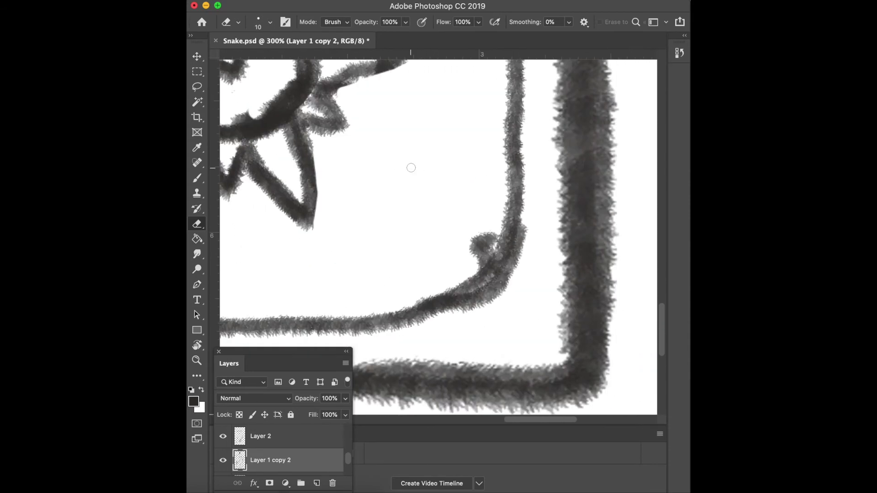
- Trim the curved line's outer edge and the dark lower edge of the head curve
drag(457, 315, 524, 209)
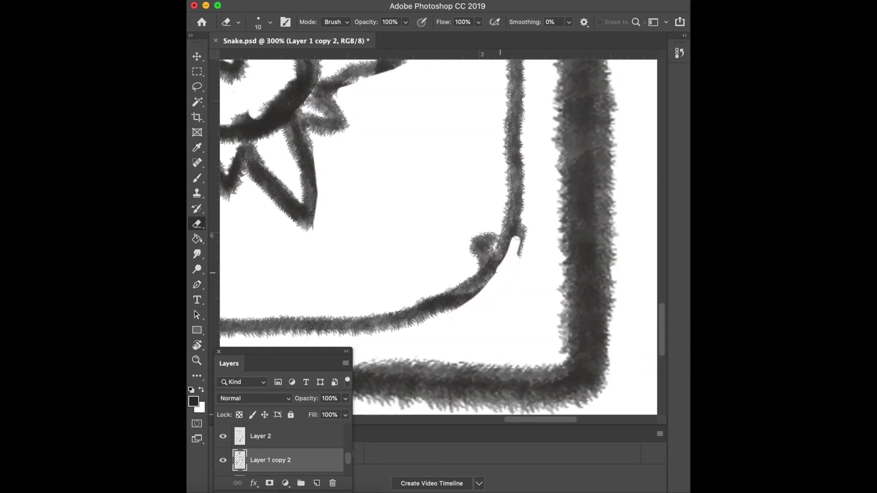
scroll(482, 199, left, 5)
scroll(483, 200, left, 5)
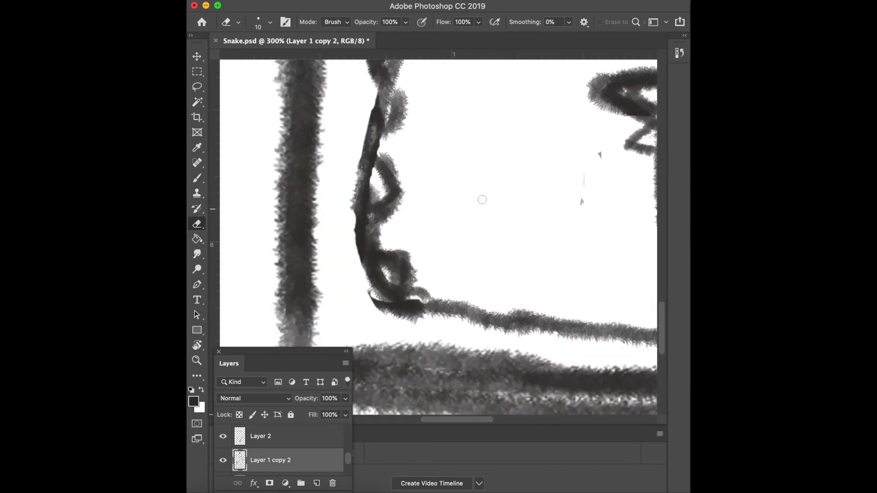
scroll(482, 199, right, 1)
drag(349, 295, 404, 319)
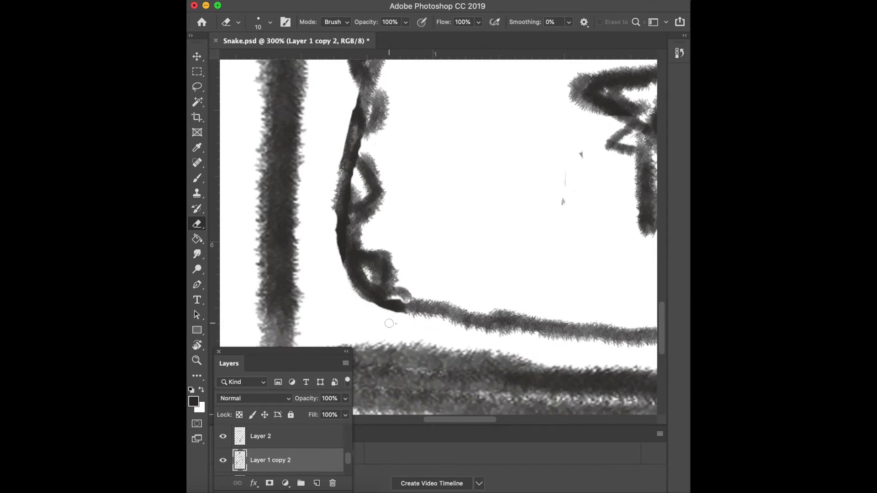
scroll(406, 297, right, 3)
scroll(406, 294, right, 2)
scroll(407, 295, up, 2)
scroll(409, 290, up, 4)
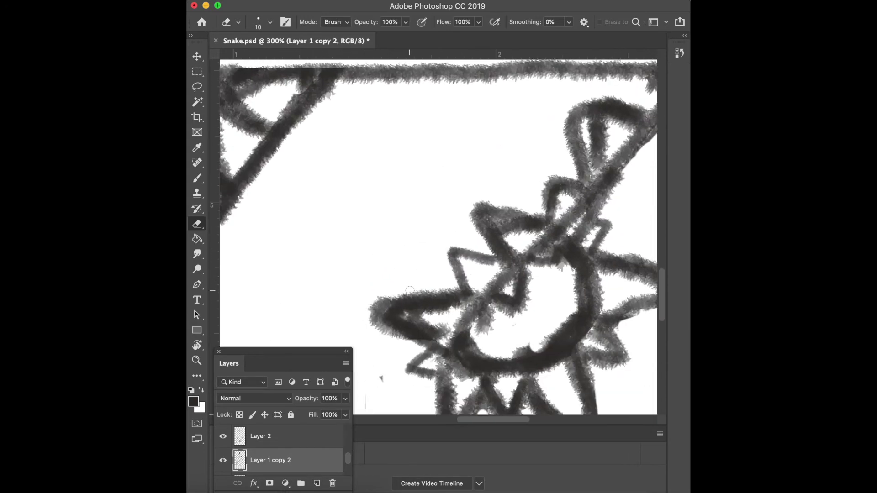
click(268, 436)
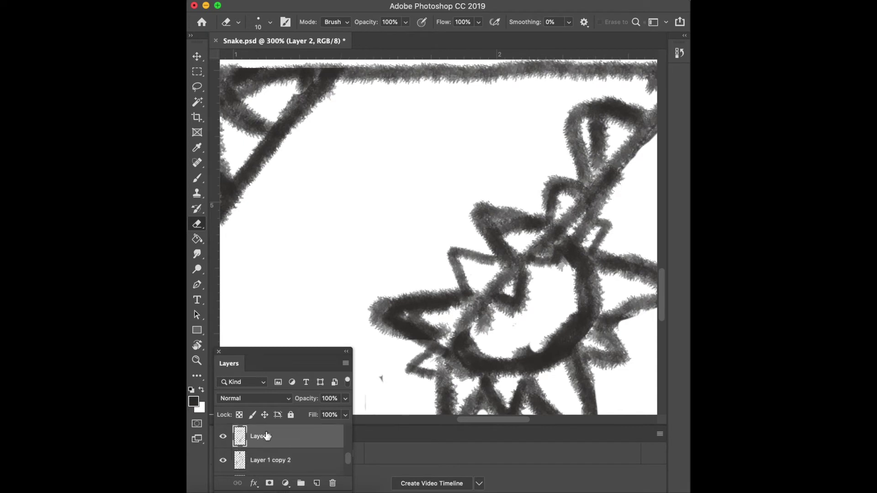
- Erase grey patches from the sun's left and upper-left rays and top loop
drag(358, 307, 410, 346)
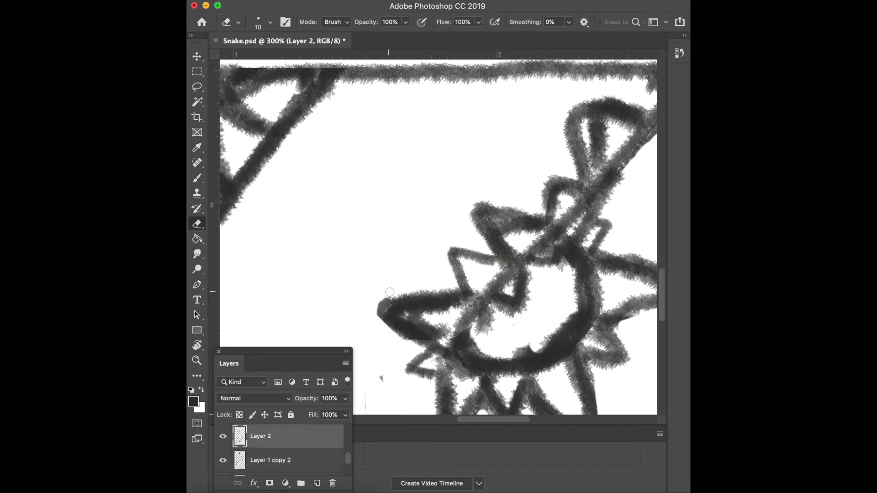
drag(396, 332, 427, 326)
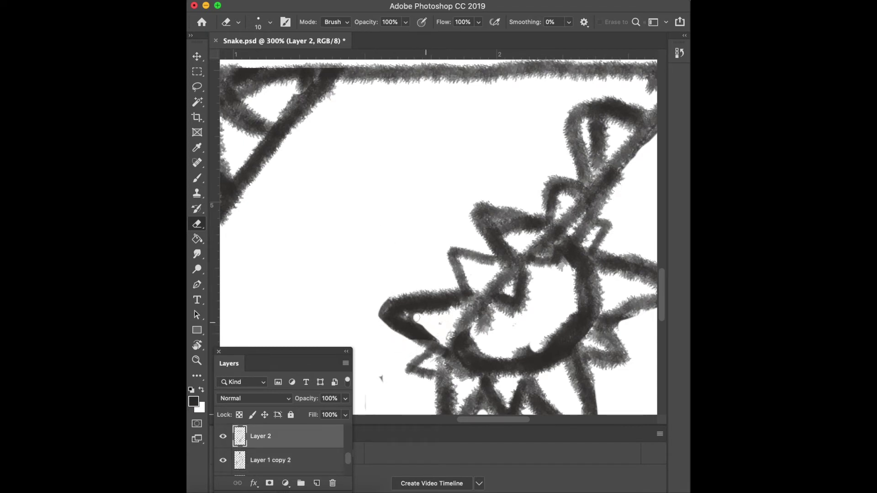
mouse_move(509, 244)
mouse_down()
mouse_move(517, 233)
mouse_move(511, 249)
mouse_up()
drag(587, 139, 596, 164)
mouse_move(587, 124)
mouse_down()
mouse_move(608, 126)
mouse_move(598, 160)
mouse_up()
- Pan across the dotted row and frame edge to the area above the sign
drag(534, 201, 509, 115)
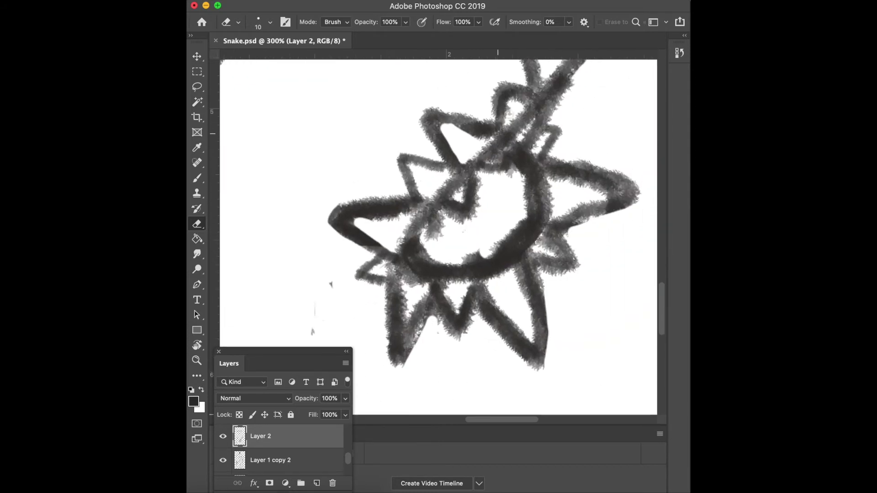
mouse_move(413, 208)
mouse_down()
mouse_move(401, 169)
mouse_move(414, 201)
mouse_move(433, 176)
mouse_up()
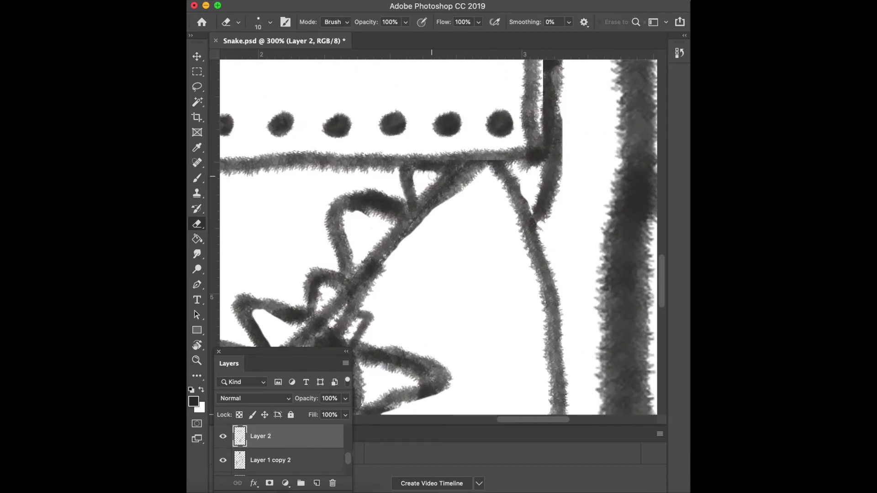
drag(516, 120, 448, 261)
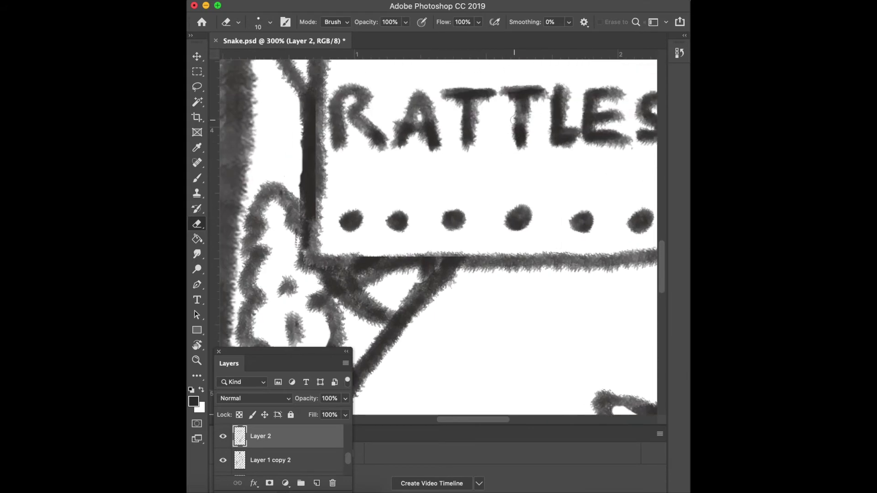
key(z)
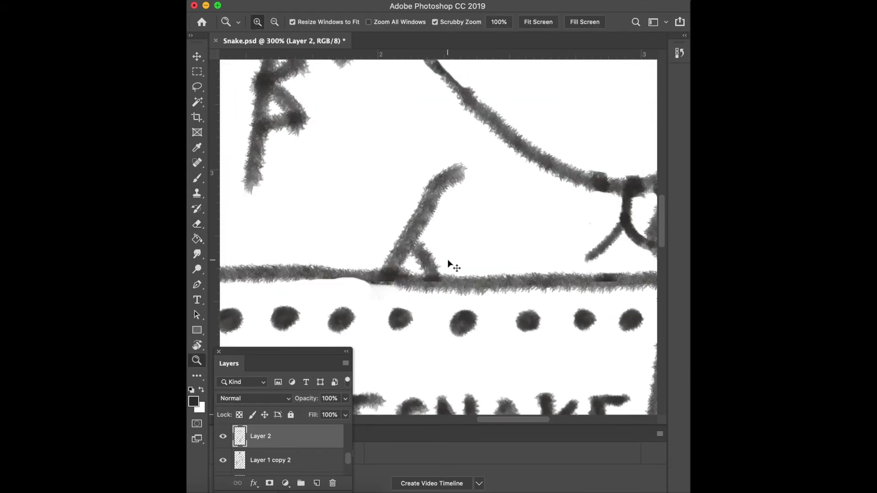
- Zoom out to view the whole drawing
alt+click(449, 261)
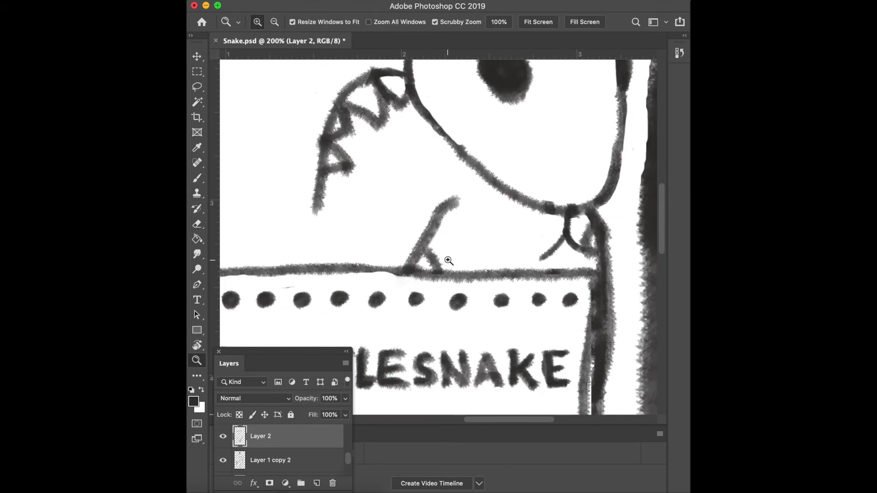
alt+click(449, 260)
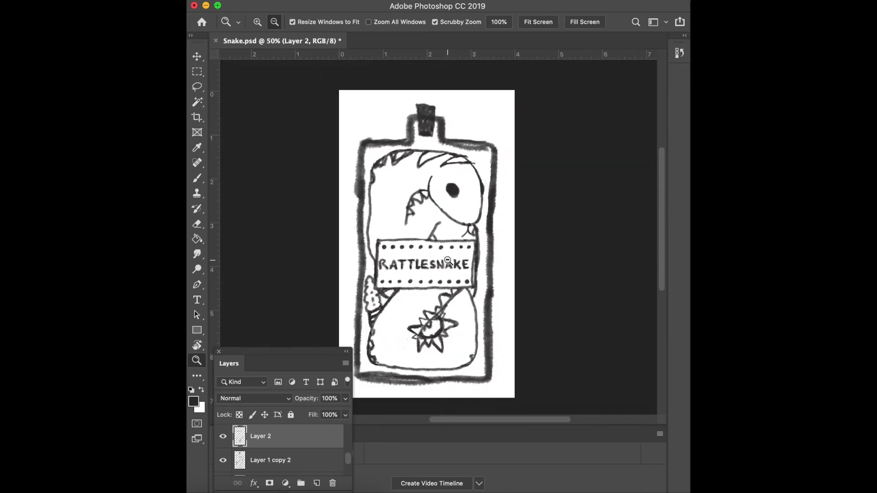
alt+click(448, 260)
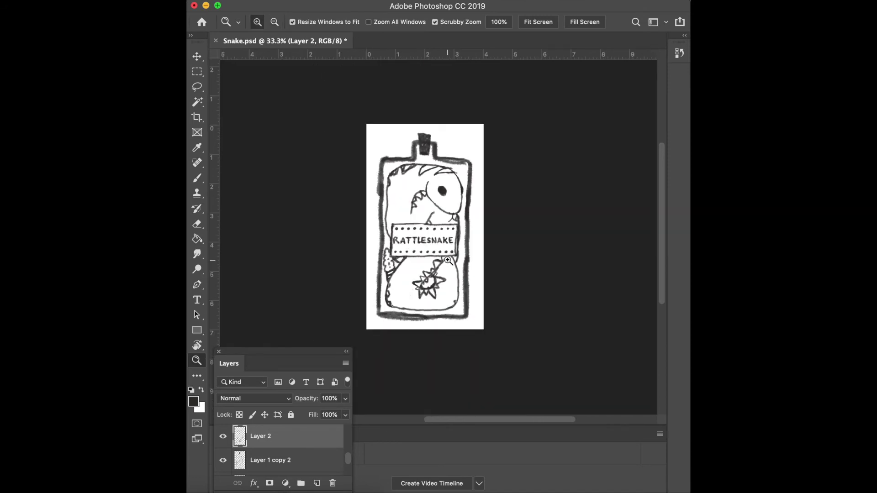
scroll(422, 271, up, 2)
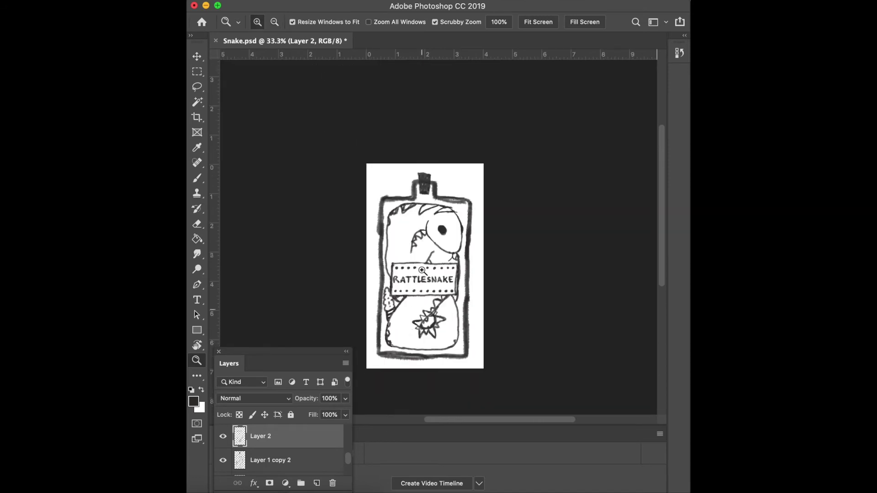
scroll(422, 272, left, 3)
- Zoom in on the snake's mouth and paint a jaw line curving left from the fangs
click(477, 248)
click(427, 197)
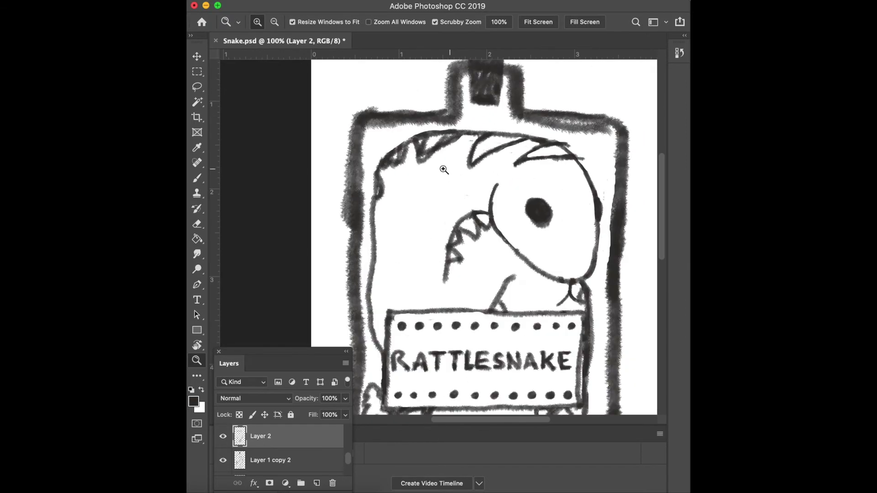
click(434, 170)
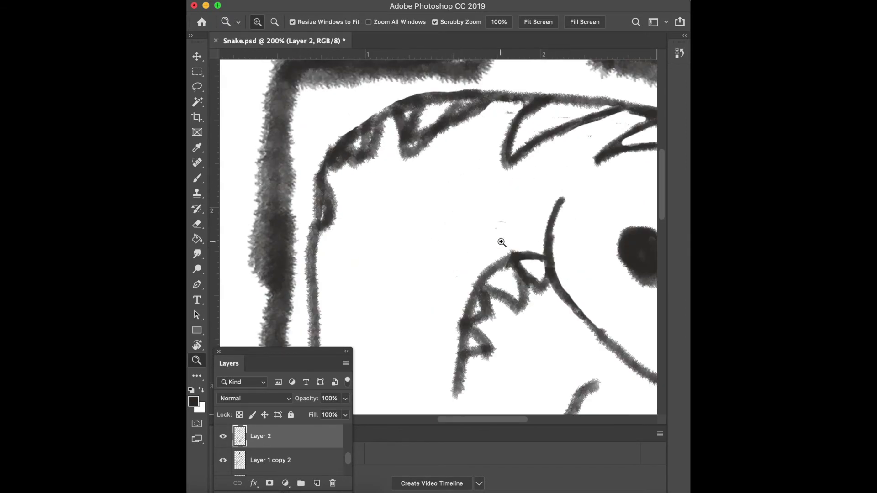
key(b)
drag(538, 238, 437, 295)
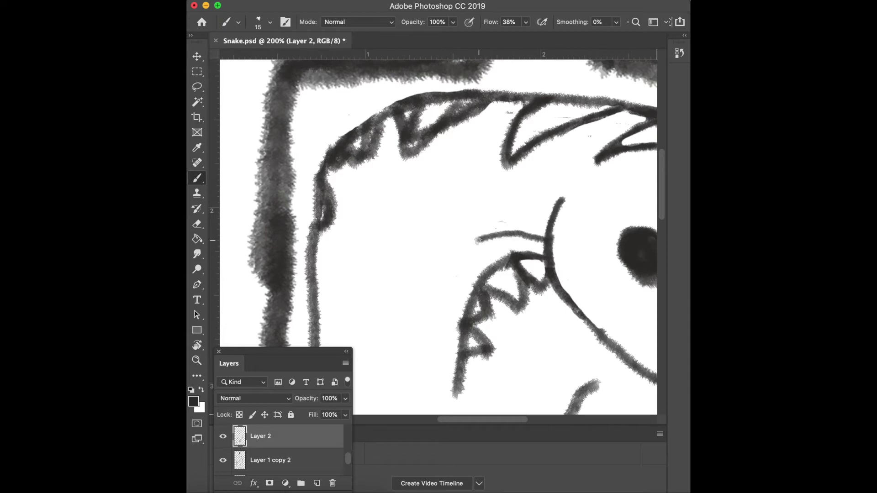
- Repaint the left arc of the snake's open jaw
drag(437, 294, 520, 231)
scroll(517, 210, down, 10)
scroll(516, 201, up, 6)
scroll(481, 126, up, 2)
drag(465, 242, 472, 219)
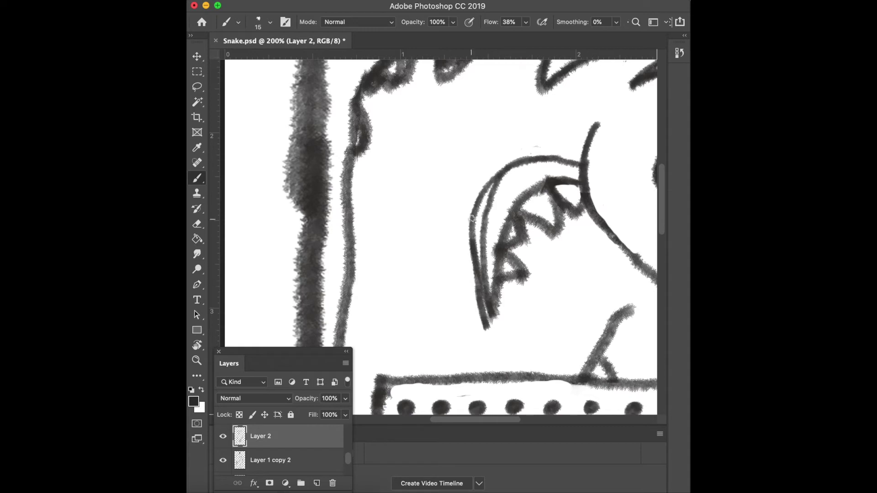
- Erase the doubled inner line of the jaw
key(e)
drag(493, 203, 503, 176)
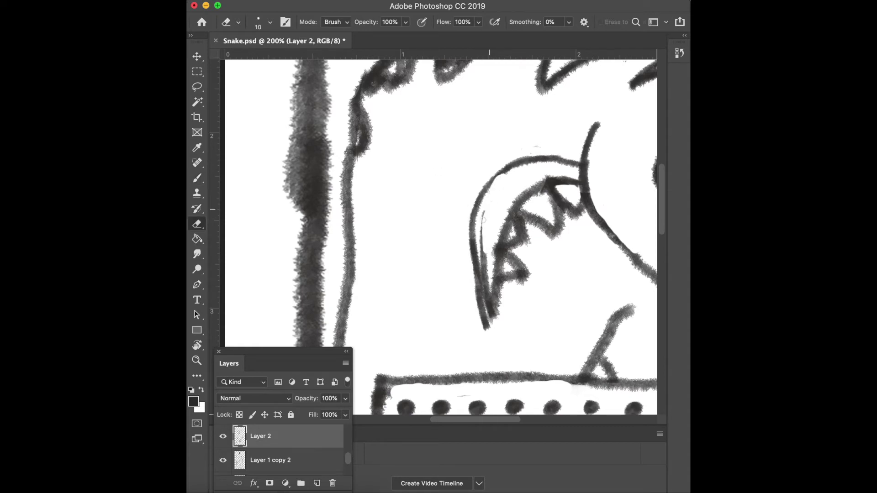
drag(485, 213, 491, 318)
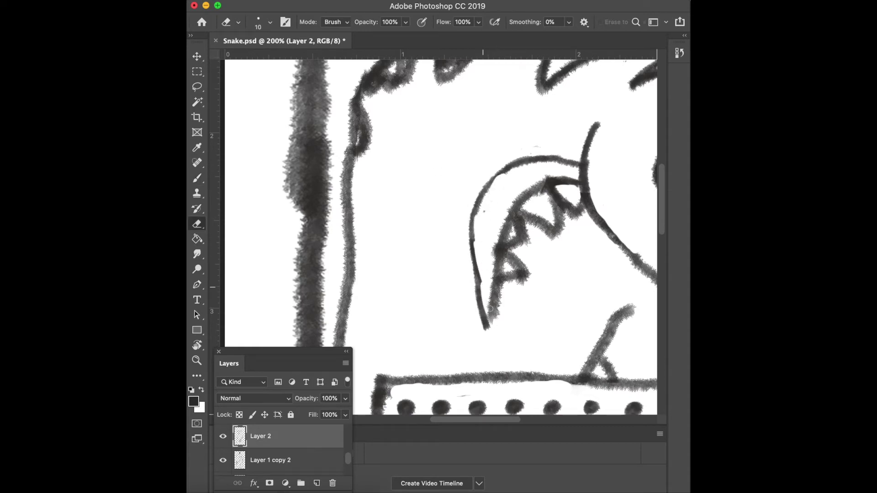
scroll(469, 230, down, 5)
scroll(469, 230, up, 5)
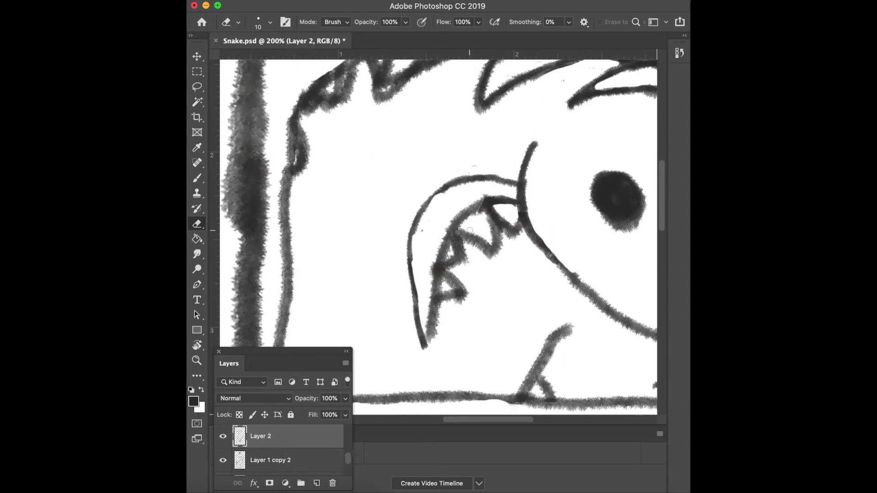
- Redraw the jaw's left curve as one stroke with a thicker tip, and erase the old teeth
key(b)
mouse_move(423, 350)
mouse_down()
mouse_move(411, 218)
mouse_move(487, 178)
mouse_move(502, 187)
mouse_up()
mouse_move(423, 358)
mouse_down()
mouse_move(428, 375)
mouse_move(416, 311)
mouse_up()
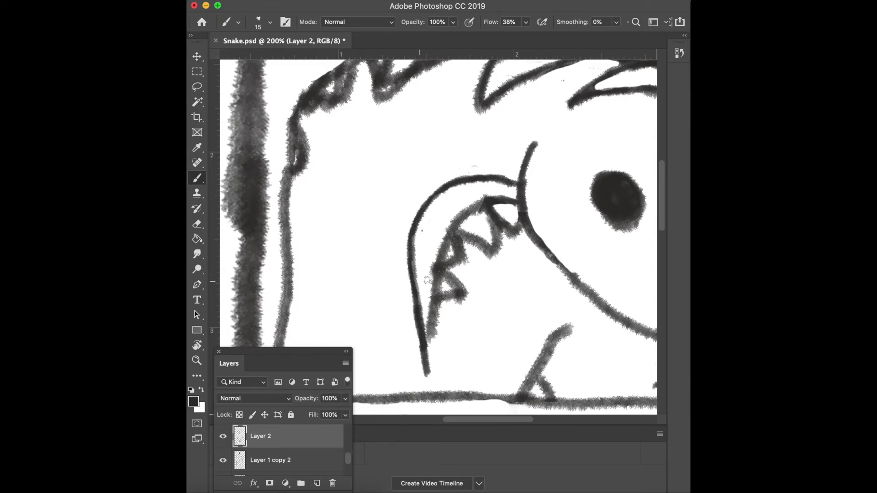
key(e)
mouse_move(453, 265)
mouse_down()
mouse_move(441, 301)
mouse_move(441, 265)
mouse_move(459, 238)
mouse_move(512, 241)
mouse_move(503, 207)
mouse_up()
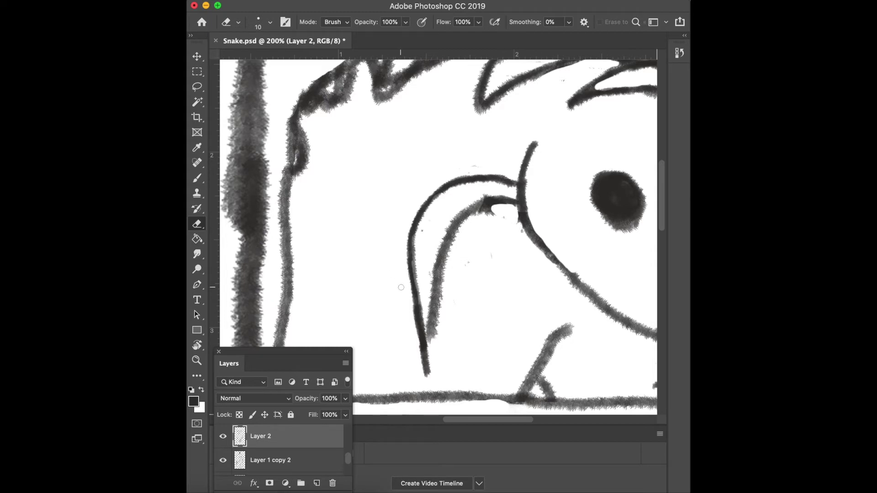
click(283, 462)
- Erase leftover teeth on Layer 1 copy 2 and the lower jaw's left line on Layer 2
mouse_move(447, 262)
mouse_down()
mouse_move(429, 329)
mouse_move(454, 222)
mouse_move(503, 195)
mouse_up()
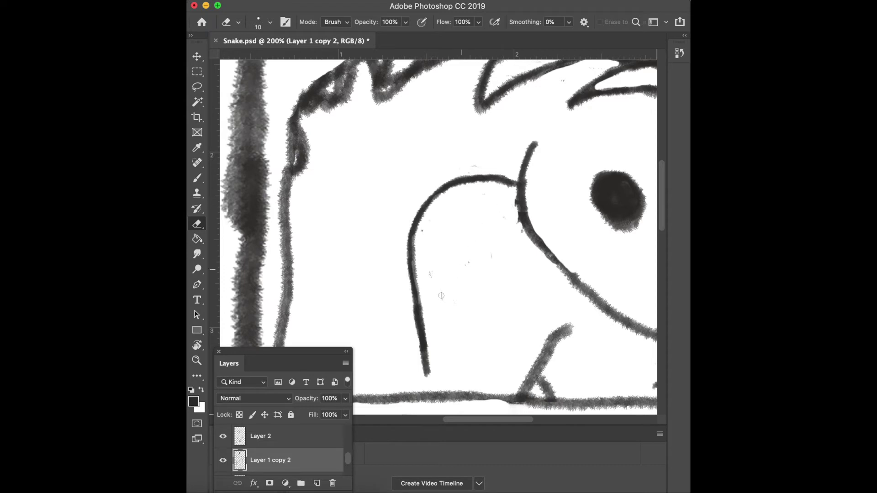
click(290, 439)
mouse_move(413, 225)
mouse_down()
mouse_move(419, 320)
mouse_move(419, 205)
mouse_up()
- Redraw the jaw's left line thicker and the lower jaw up to the upper curve
key(b)
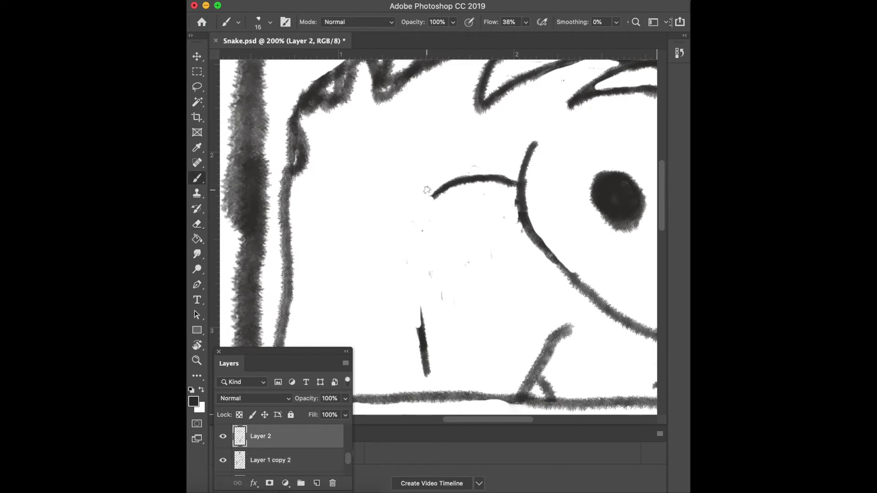
mouse_move(424, 323)
mouse_down()
mouse_move(436, 194)
mouse_move(426, 336)
mouse_up()
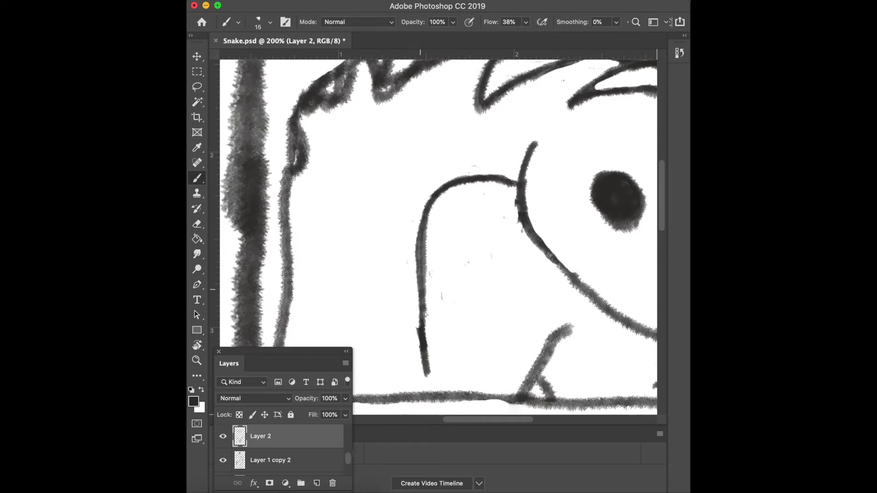
mouse_move(423, 304)
mouse_down()
mouse_move(521, 216)
mouse_move(457, 254)
mouse_up()
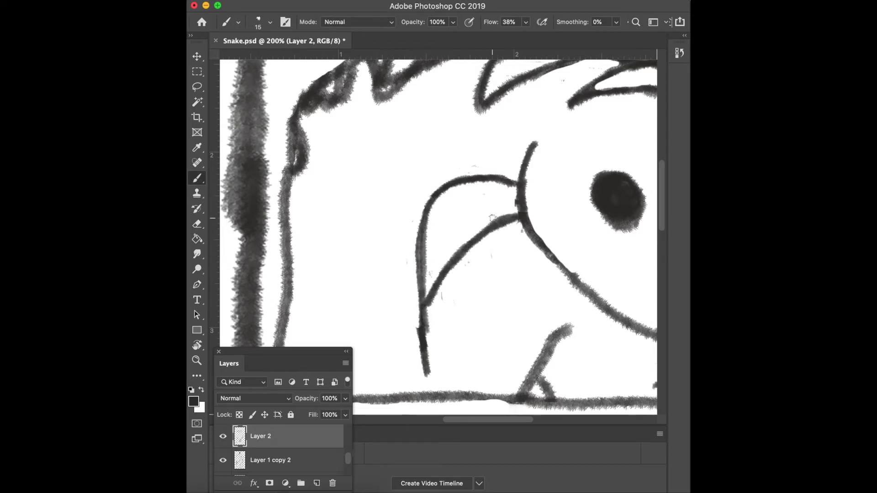
scroll(494, 219, down, 5)
scroll(493, 218, up, 3)
scroll(493, 220, up, 2)
scroll(493, 219, down, 4)
scroll(493, 220, left, 4)
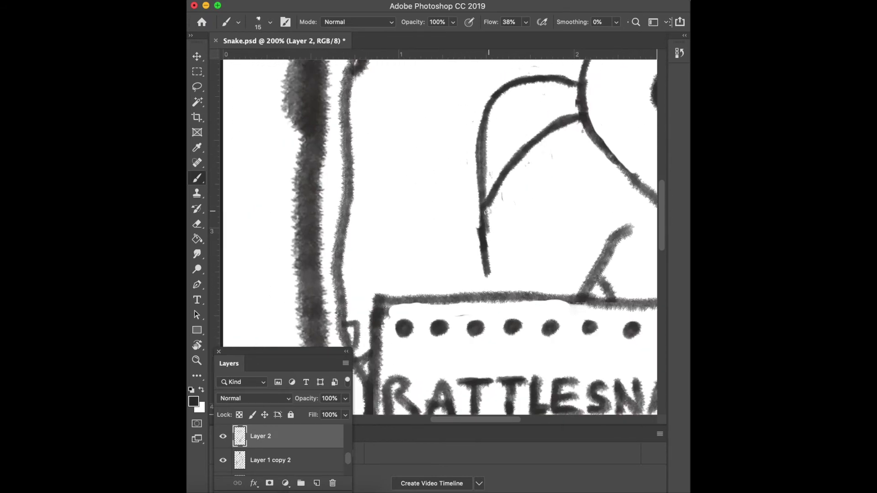
- Draw a line rising from the top edge of the sign
mouse_move(568, 299)
mouse_down()
mouse_move(628, 210)
mouse_move(606, 274)
mouse_up()
scroll(615, 234, down, 4)
scroll(615, 234, right, 6)
scroll(615, 234, left, 2)
scroll(615, 234, up, 5)
scroll(615, 234, left, 3)
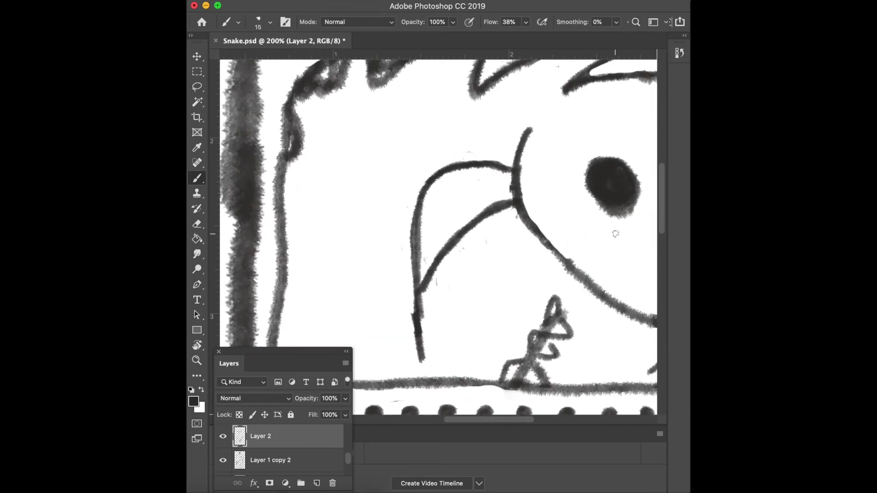
scroll(615, 234, down, 7)
scroll(615, 234, right, 2)
scroll(615, 234, up, 2)
scroll(615, 234, up, 2)
scroll(616, 234, left, 1)
scroll(616, 234, up, 4)
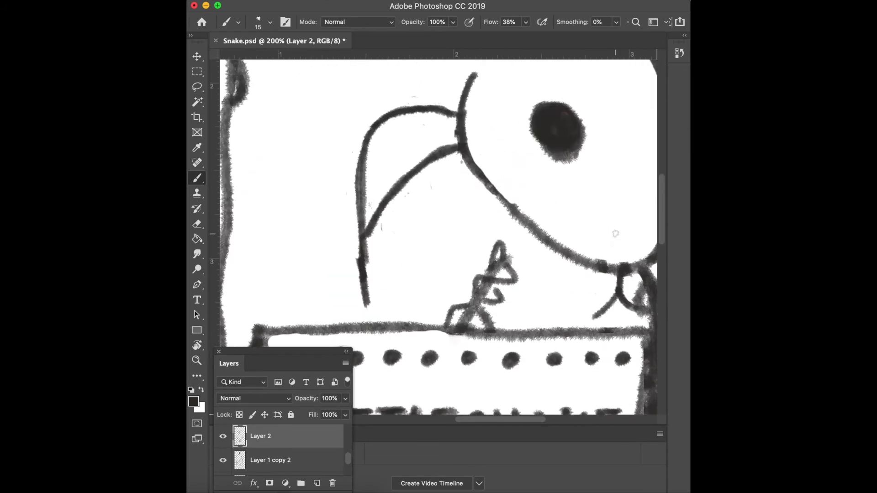
scroll(616, 233, up, 3)
scroll(616, 233, left, 2)
scroll(615, 234, down, 1)
scroll(616, 233, left, 1)
- Build up and thicken the zigzag rattle above the sign
drag(525, 315, 556, 288)
drag(502, 349, 534, 312)
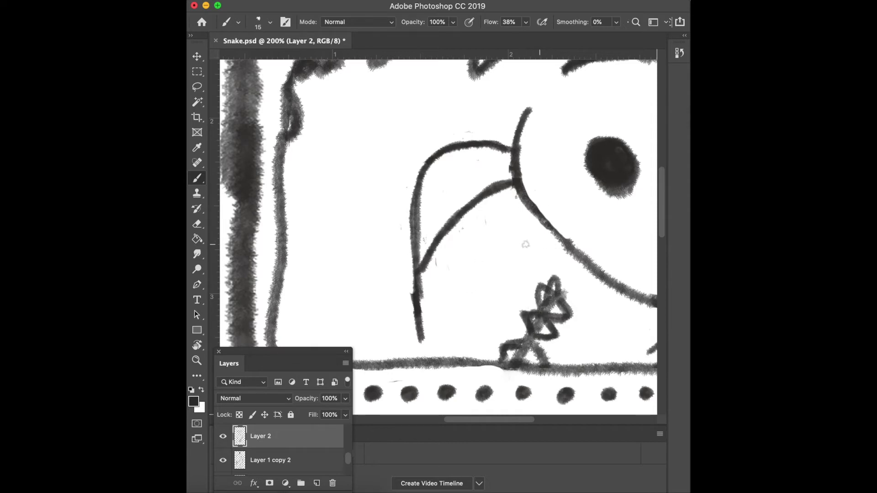
scroll(523, 203, right, 5)
scroll(523, 203, down, 3)
scroll(523, 202, right, 3)
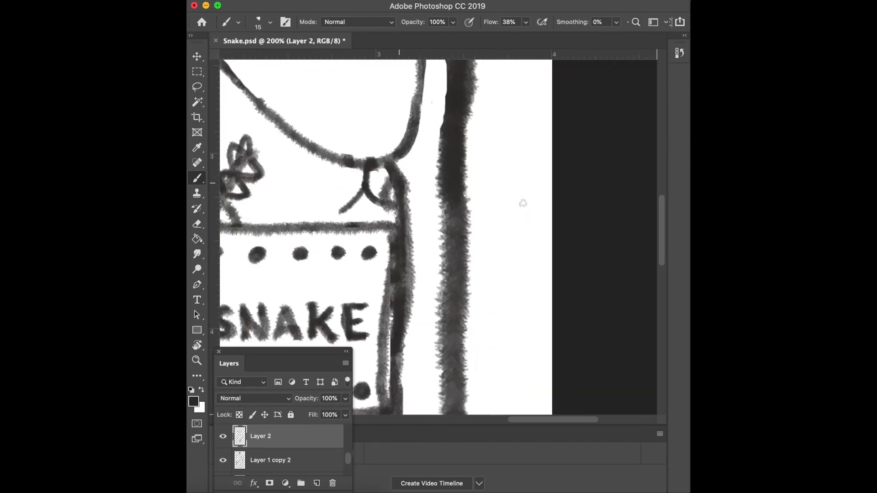
scroll(523, 203, left, 5)
scroll(523, 202, up, 2)
scroll(523, 202, up, 3)
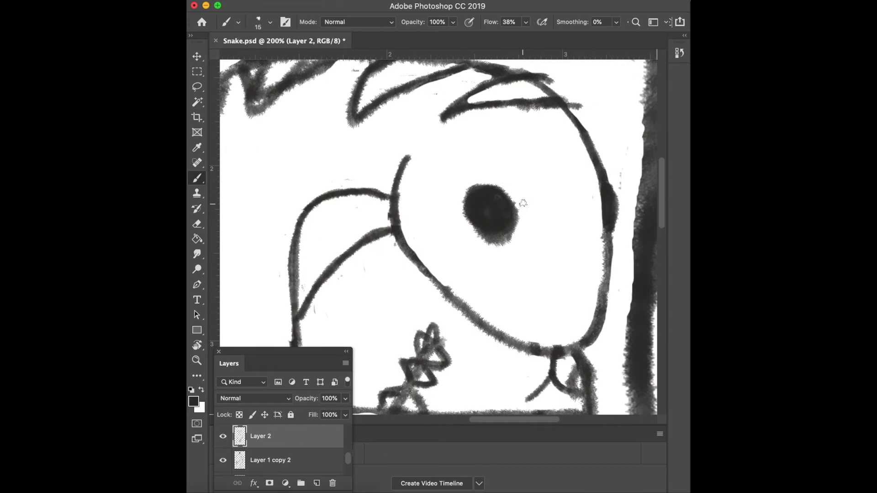
scroll(476, 168, left, 5)
scroll(478, 172, right, 5)
scroll(478, 172, down, 3)
scroll(478, 172, down, 3)
scroll(478, 171, down, 2)
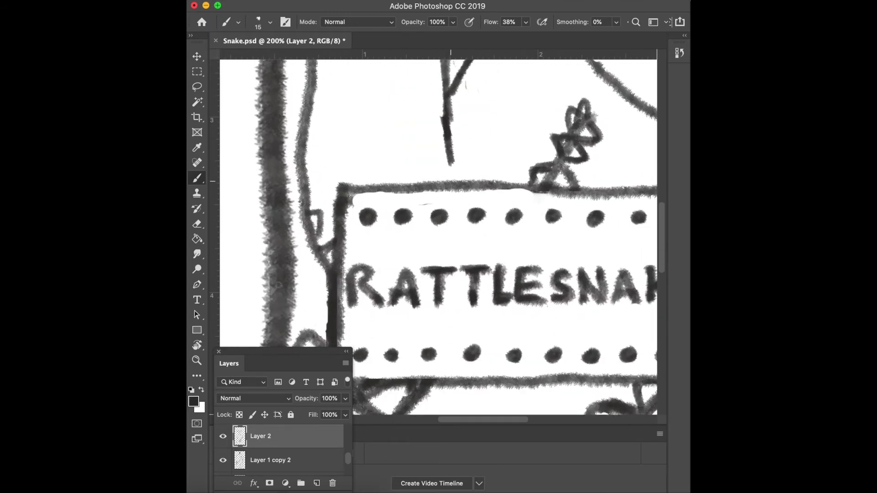
- Zoom out to the whole drawing and hide then show Layer 2 to compare the ink
key(z)
alt+click(395, 292)
alt+click(395, 292)
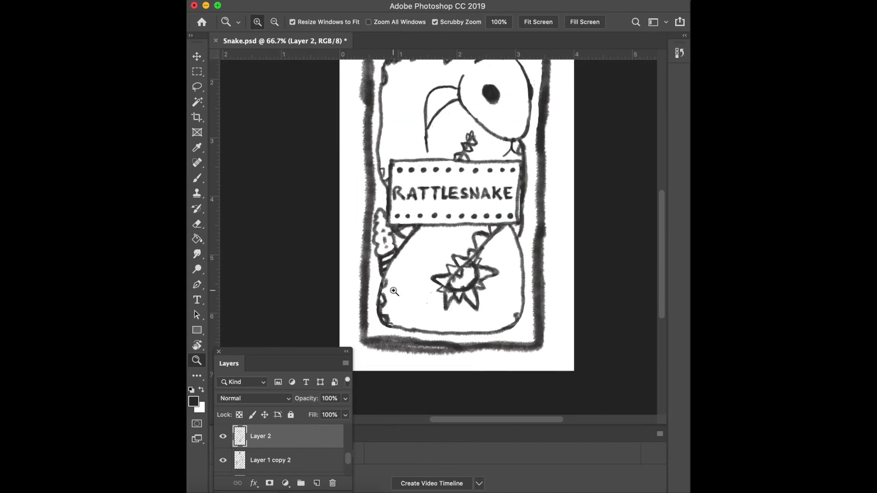
click(221, 437)
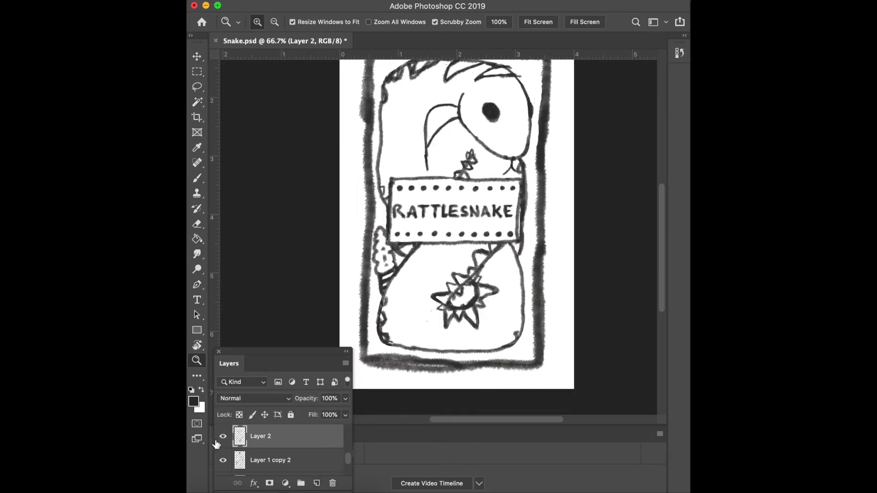
key(b)
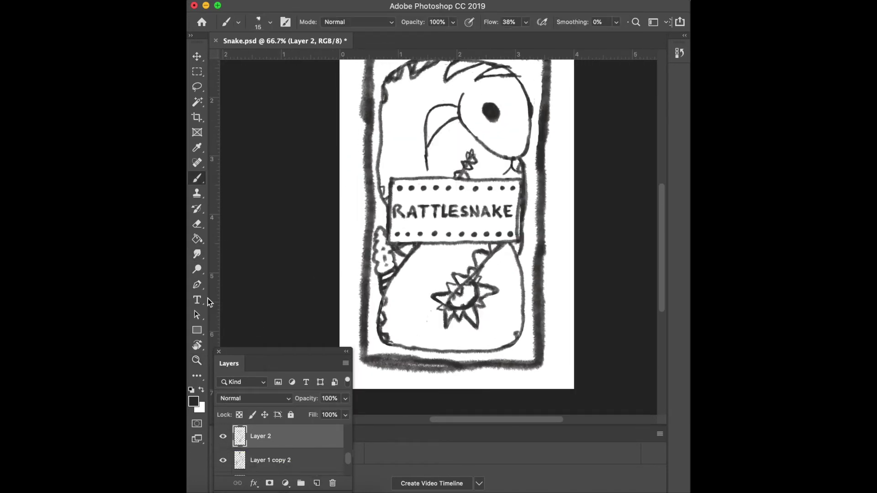
key(e)
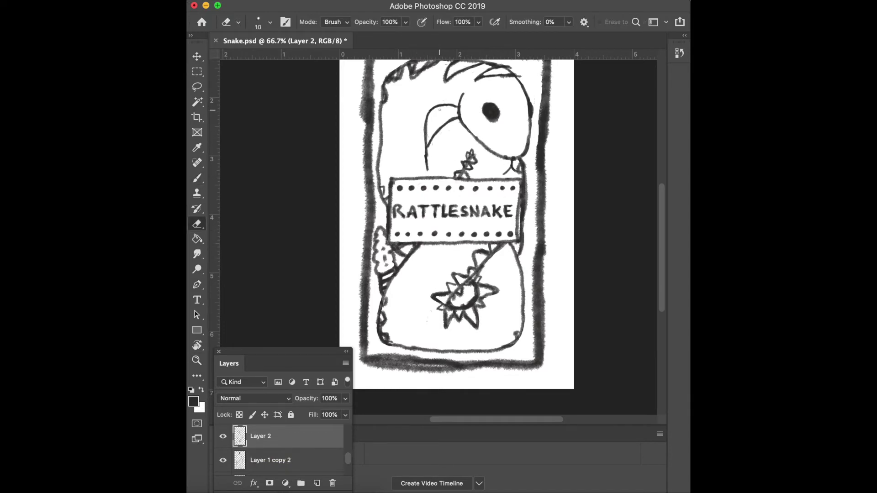
key(b)
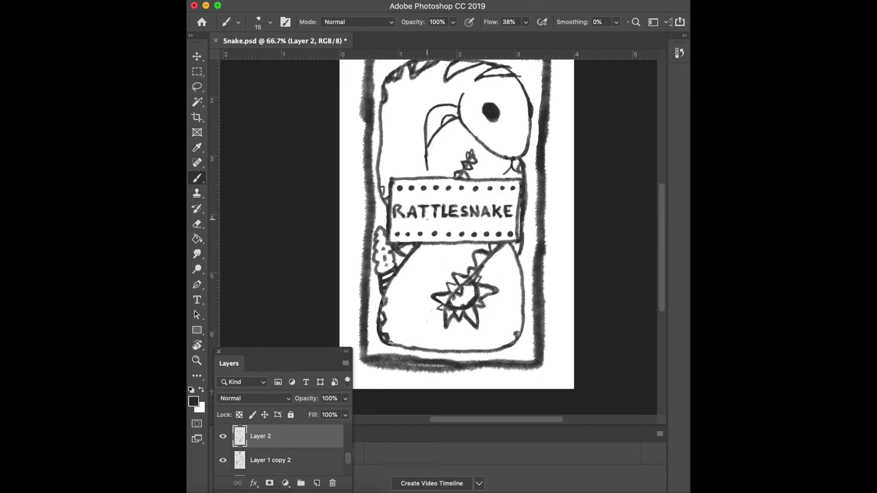
- Try painting zigzag teeth inside the mouth, undo them, and toggle Layer 2 to compare
mouse_move(434, 132)
mouse_down()
mouse_move(441, 113)
mouse_move(460, 105)
mouse_up()
drag(433, 125, 455, 106)
key(super+z)
click(223, 437)
- Erase the curved stroke atop the snake's head and add short strokes along its top-right outline
key(e)
mouse_move(450, 68)
mouse_down()
mouse_move(446, 82)
mouse_move(448, 73)
mouse_move(491, 64)
mouse_move(411, 68)
mouse_up()
key(b)
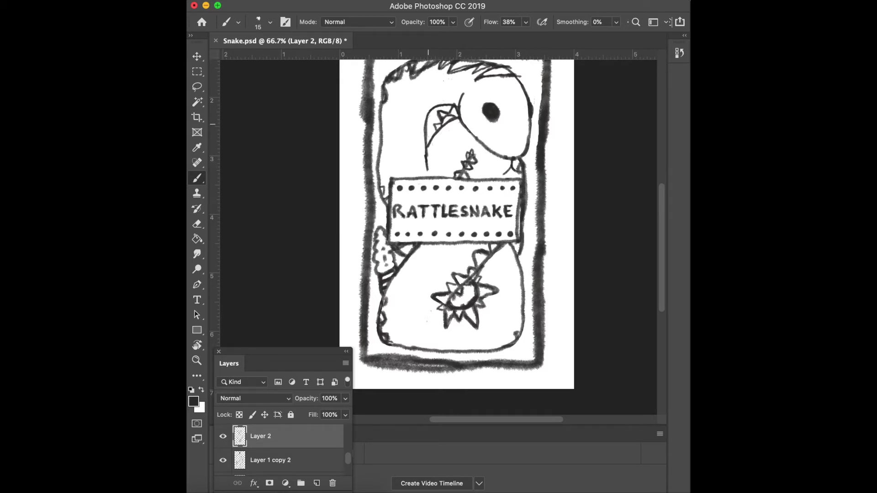
mouse_move(517, 75)
mouse_down()
mouse_move(512, 82)
mouse_move(527, 94)
mouse_move(498, 67)
mouse_up()
key(e)
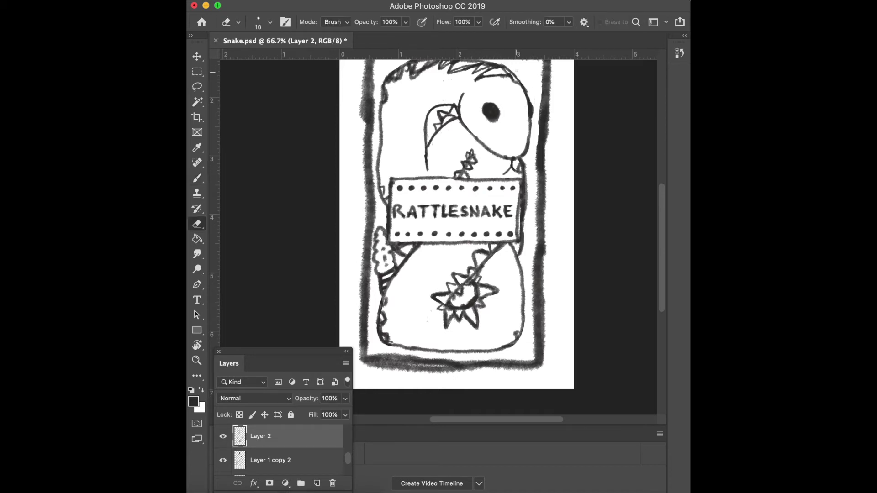
click(274, 463)
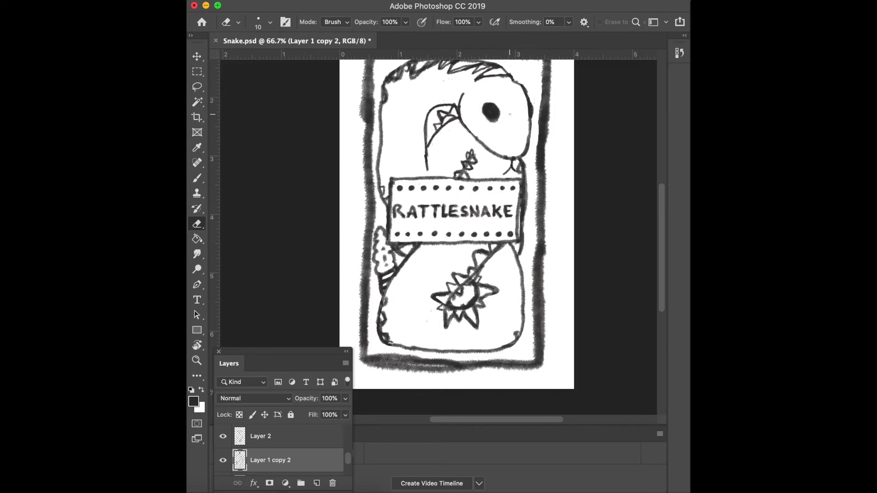
key(b)
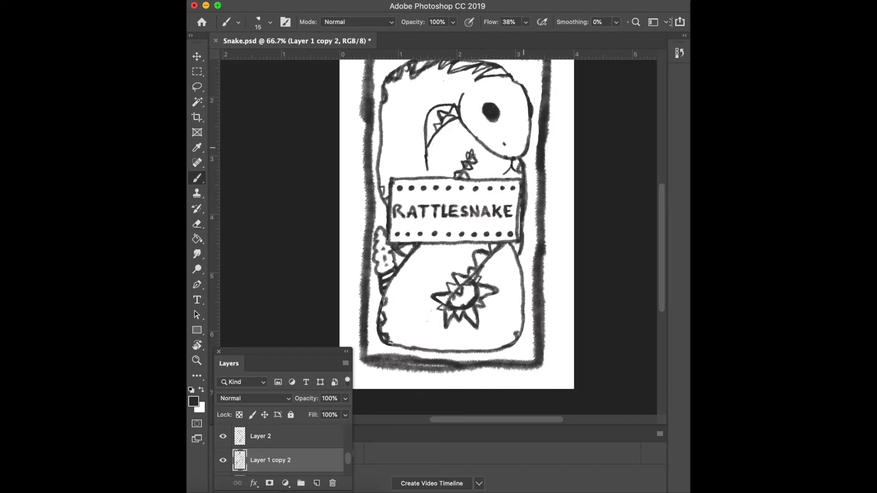
- Darken the head's right outline and neck, erasing the faint outer line beside the head
drag(519, 153, 527, 149)
drag(527, 143, 524, 92)
drag(519, 84, 529, 153)
key(ctrl+z)
click(223, 436)
key(e)
mouse_move(530, 139)
mouse_down()
mouse_move(529, 93)
mouse_move(525, 156)
mouse_up()
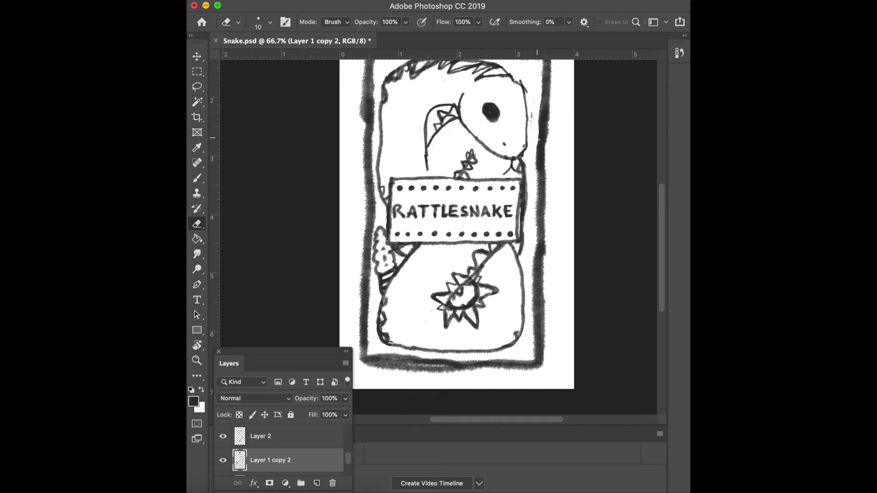
key(b)
drag(527, 108, 526, 110)
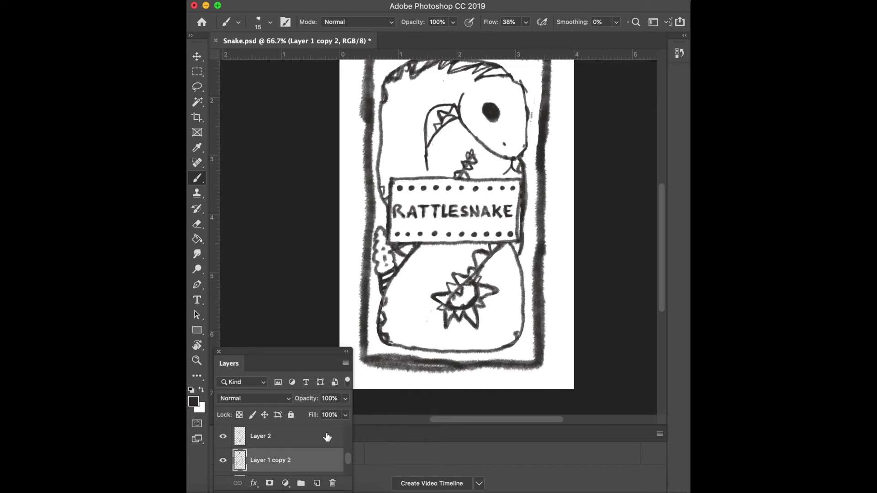
- On Layer 2, trace the crest's left outline, then the lower outline and upper jaw at brush size 25
key(alt+bracketright)
drag(427, 173, 437, 104)
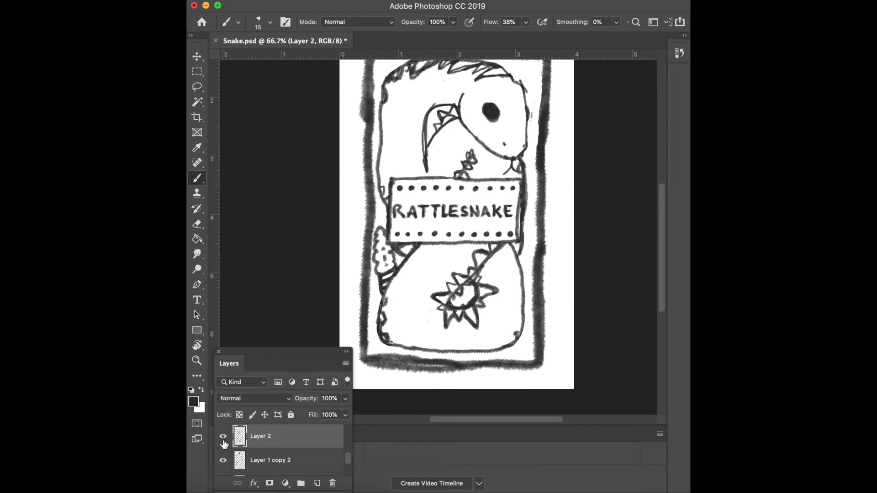
key(bracketright)
mouse_move(458, 114)
mouse_down()
mouse_move(505, 157)
mouse_move(526, 150)
mouse_move(521, 93)
mouse_up()
mouse_move(460, 106)
mouse_down()
mouse_move(439, 106)
mouse_move(422, 137)
mouse_move(423, 176)
mouse_move(429, 139)
mouse_up()
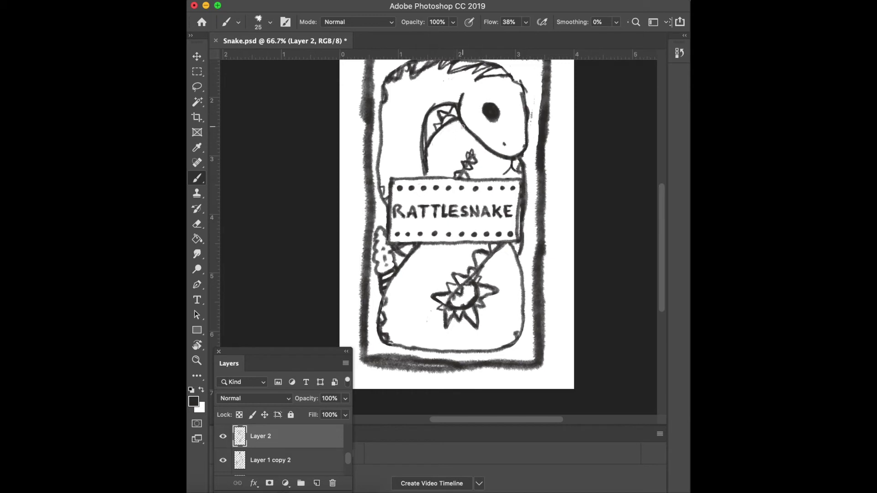
- On Layer 1 copy 2, darken the zigzag stem, the star-to-sign line and the body outlines
click(278, 459)
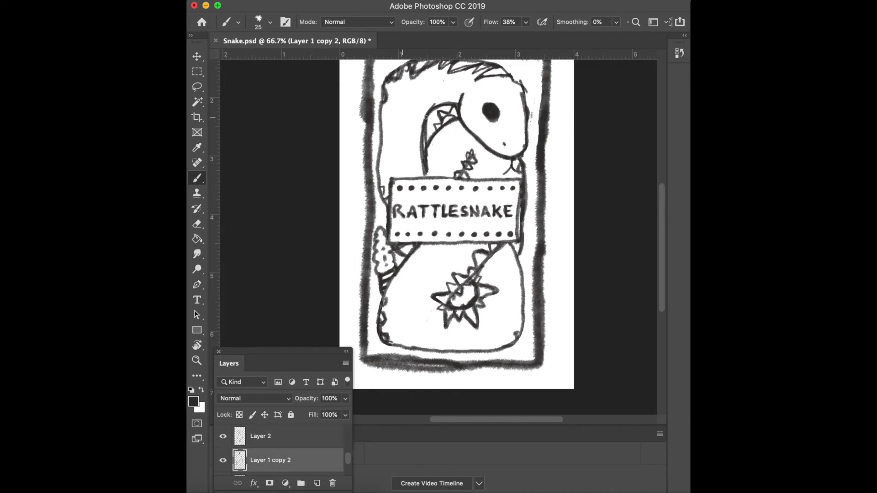
drag(460, 177, 478, 155)
mouse_move(450, 300)
mouse_down()
mouse_move(502, 247)
mouse_move(473, 304)
mouse_move(471, 279)
mouse_up()
mouse_move(419, 247)
mouse_down()
mouse_move(379, 315)
mouse_move(393, 345)
mouse_move(437, 351)
mouse_move(520, 340)
mouse_move(526, 292)
mouse_move(511, 245)
mouse_move(518, 247)
mouse_up()
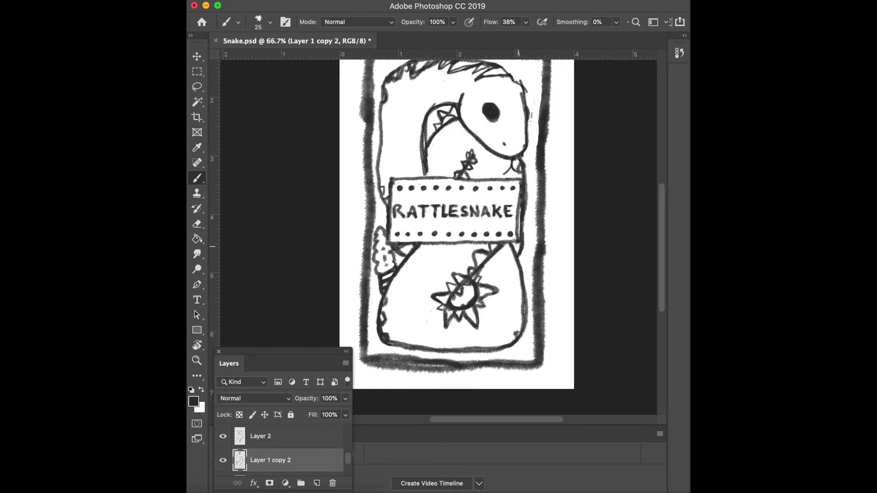
drag(522, 163, 521, 182)
mouse_move(386, 80)
mouse_down()
mouse_move(386, 203)
mouse_move(452, 156)
mouse_move(502, 181)
mouse_move(505, 191)
mouse_up()
- Pan around the drawing to check the darkened outlines
scroll(389, 155, up, 5)
scroll(389, 155, up, 3)
scroll(390, 156, left, 3)
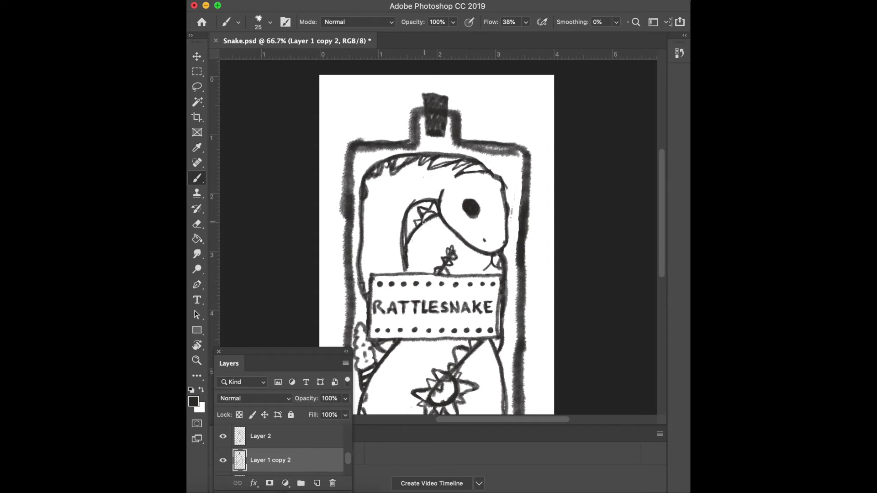
scroll(424, 222, down, 5)
scroll(423, 223, up, 2)
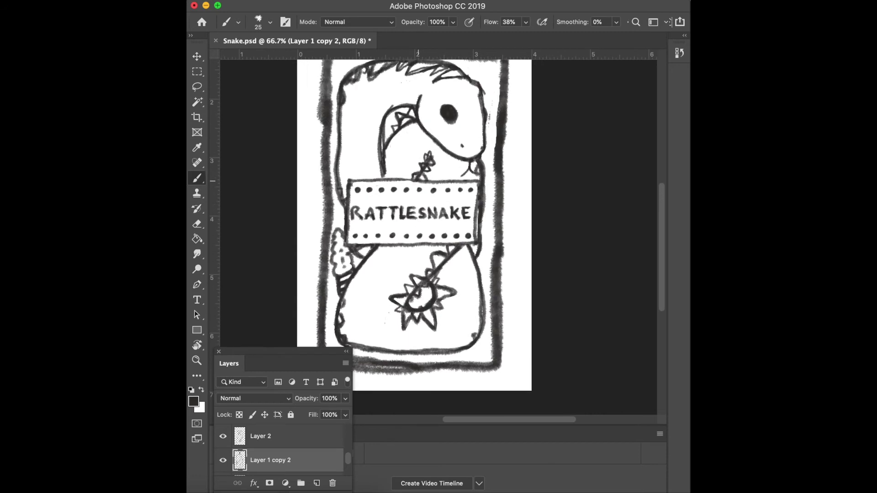
scroll(418, 173, left, 5)
scroll(418, 173, up, 3)
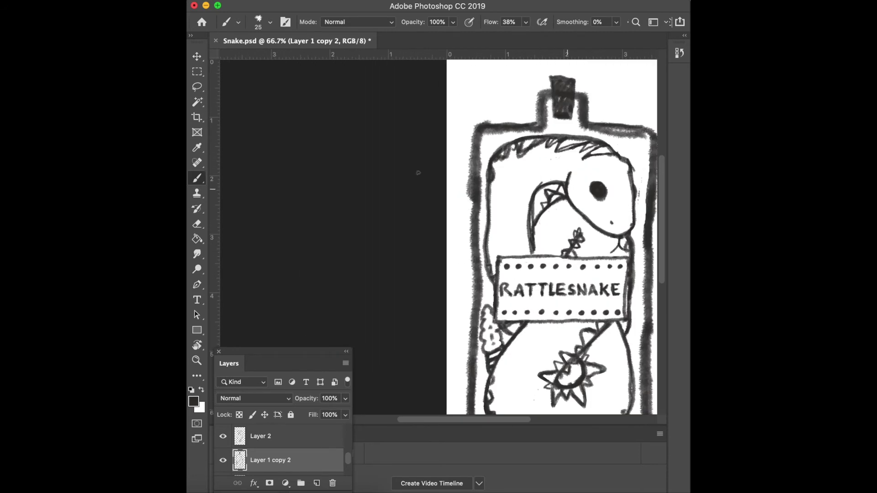
scroll(417, 174, up, 2)
scroll(419, 173, down, 3)
scroll(418, 173, right, 3)
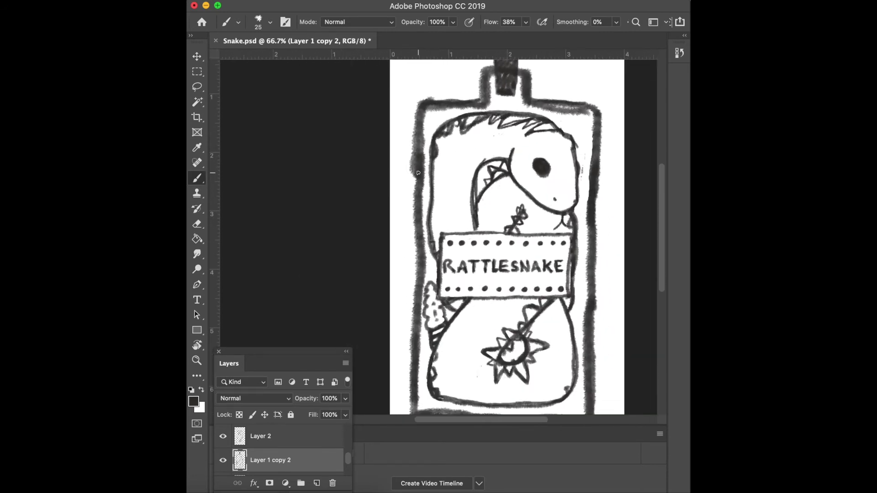
scroll(419, 173, down, 3)
scroll(419, 173, right, 1)
scroll(418, 173, up, 1)
scroll(419, 174, right, 1)
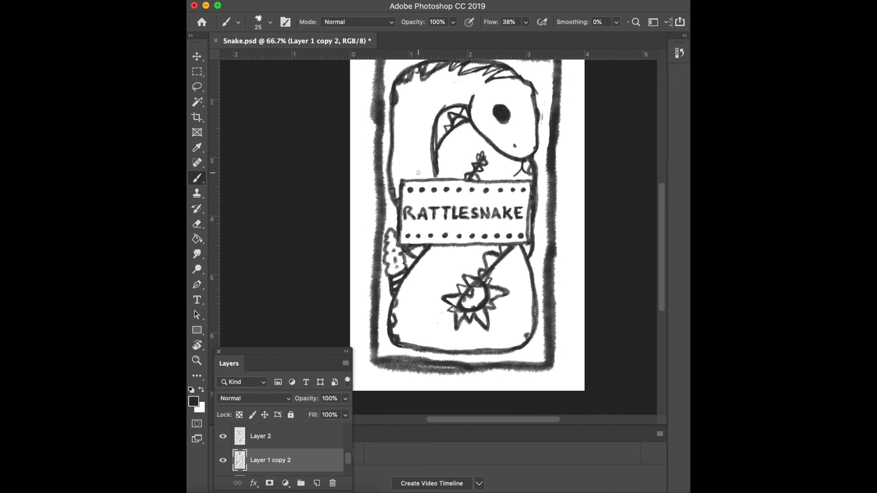
scroll(419, 173, up, 2)
scroll(419, 173, left, 1)
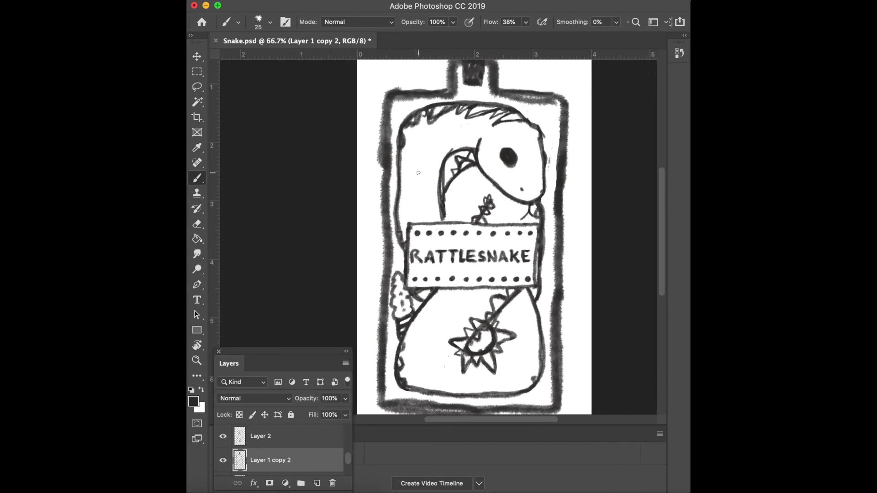
- Erase inside the snake's eye, repaint a smaller pupil, and darken the chin
key(e)
mouse_move(509, 154)
mouse_down()
mouse_move(510, 164)
mouse_move(509, 147)
mouse_move(501, 161)
mouse_up()
key(b)
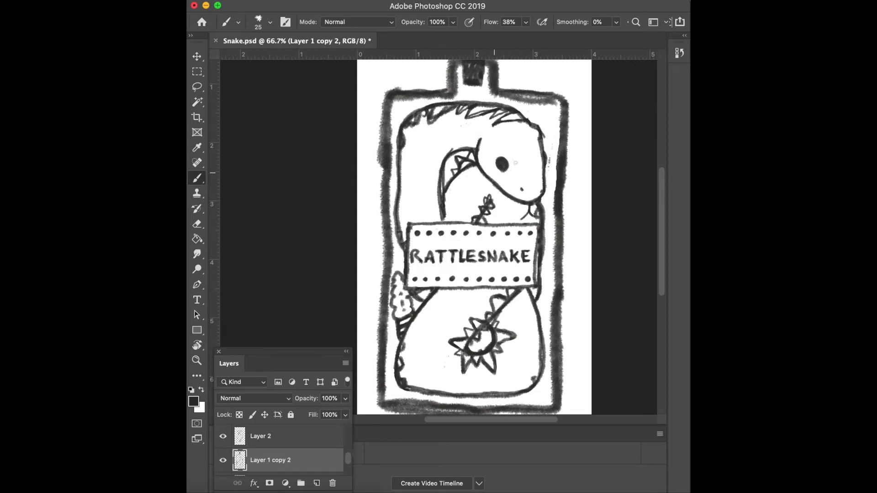
mouse_move(522, 219)
mouse_down()
mouse_move(537, 227)
mouse_move(530, 208)
mouse_move(536, 224)
mouse_up()
- Select Layer 2 and bring up its layer options menu with Merge Down
scroll(274, 452, down, 3)
scroll(261, 462, up, 5)
scroll(259, 460, down, 2)
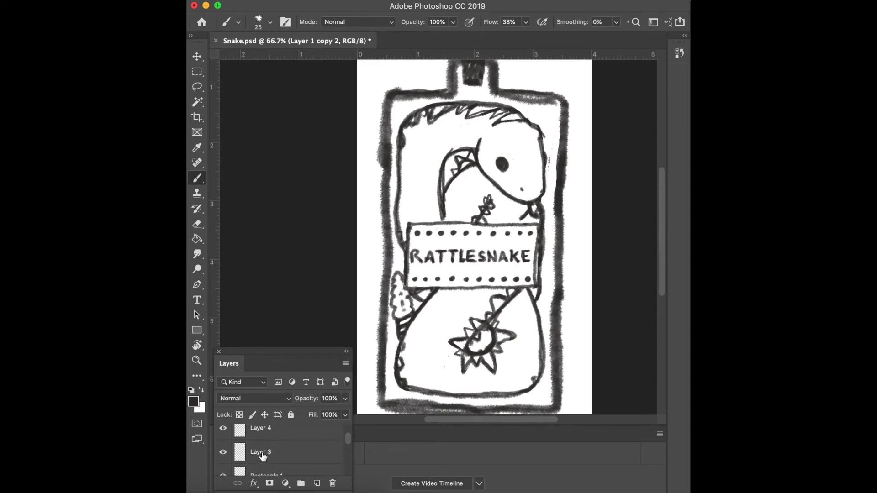
scroll(270, 460, down, 2)
scroll(270, 457, up, 3)
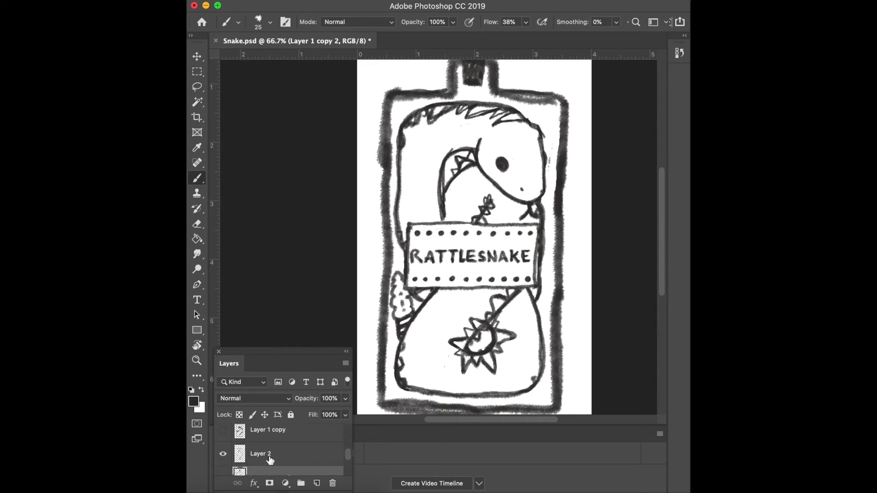
click(256, 444)
right_click(269, 444)
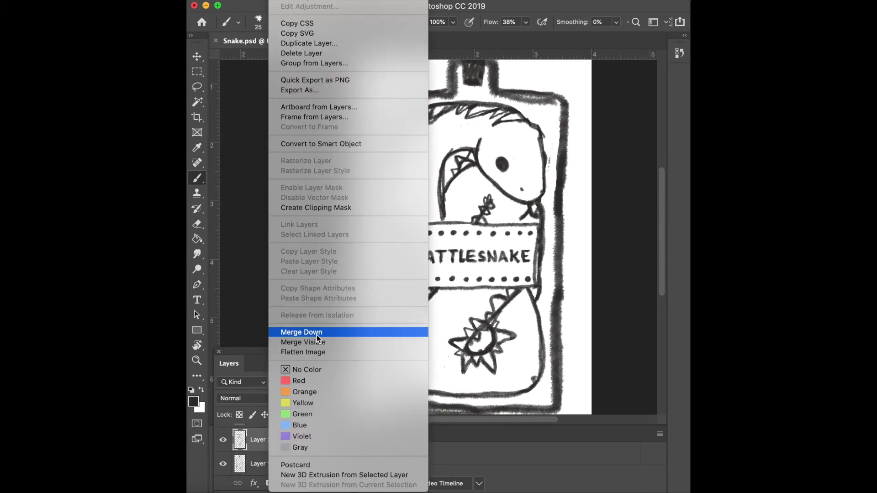
- Merge Layer 2 down into Layer 1 copy 2 and nudge the drawing slightly right
click(317, 342)
alt+click(223, 440)
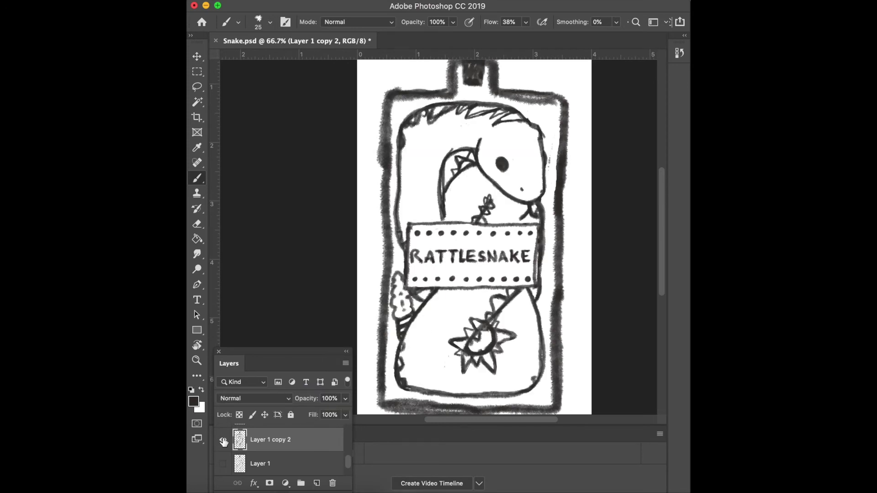
key(ctrl+t)
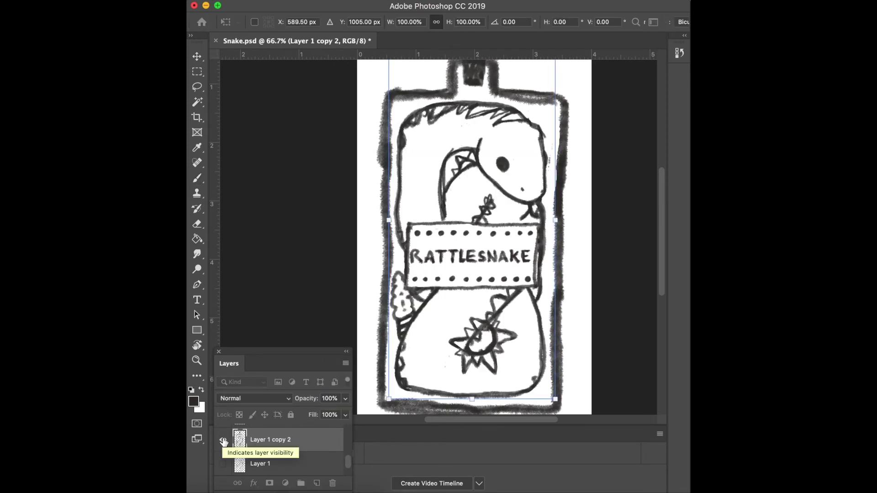
key(Right)
key(Right)
key(Right)
key(Right)
key(Right)
key(Right)
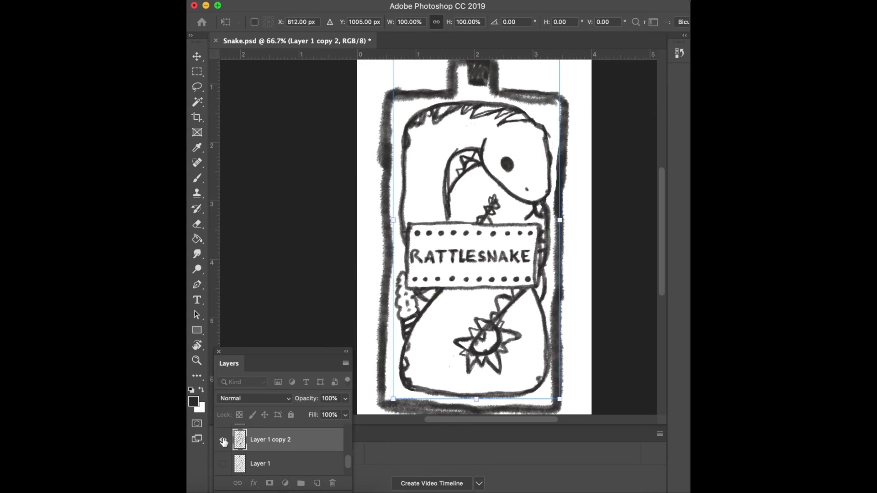
key(Return)
key(b)
- Marquee the bottle cap, shift the selection left, and toggle the snake layer to compare
scroll(275, 447, up, 2)
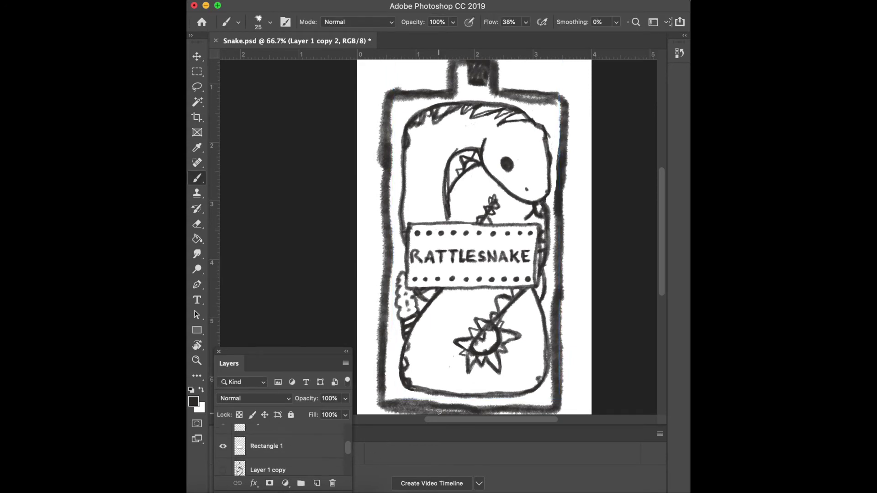
scroll(439, 413, up, 3)
click(197, 72)
drag(452, 96, 488, 154)
key(Left)
key(Left)
key(Left)
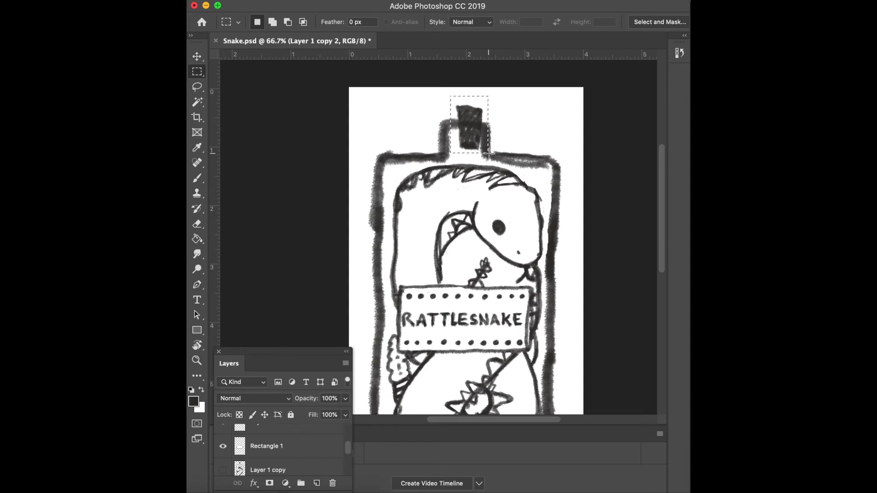
scroll(290, 423, down, 3)
scroll(278, 454, down, 1)
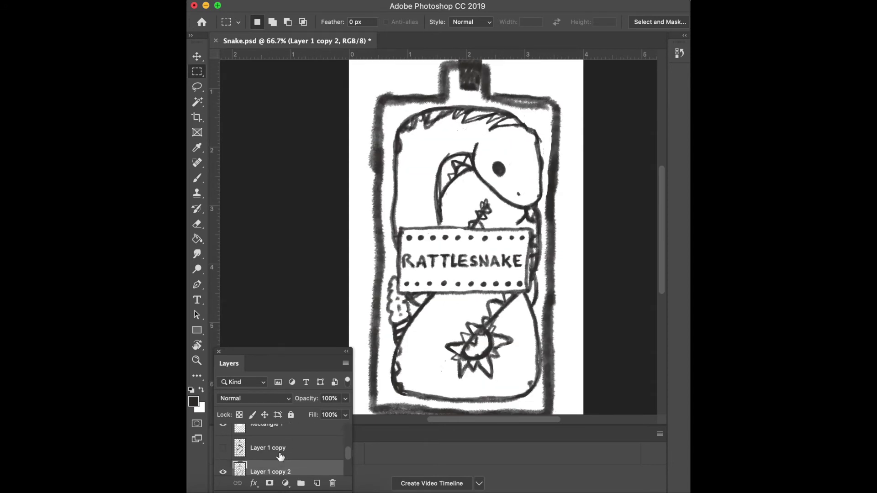
click(223, 471)
- Reselect the bottle cap and transform it left to realign it with the bottle
scroll(574, 185, up, 2)
mouse_move(451, 77)
mouse_down()
mouse_move(488, 135)
mouse_move(467, 111)
mouse_up()
key(ctrl+t)
key(Return)
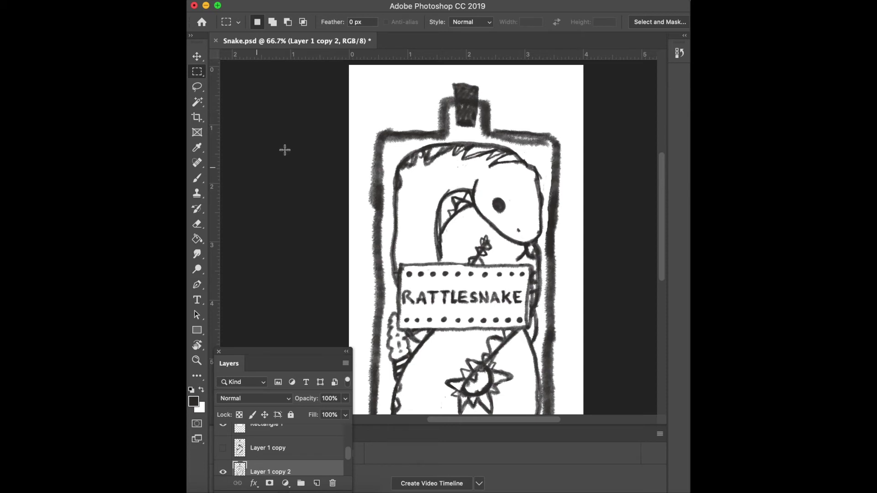
drag(447, 80, 483, 131)
key(ctrl+t)
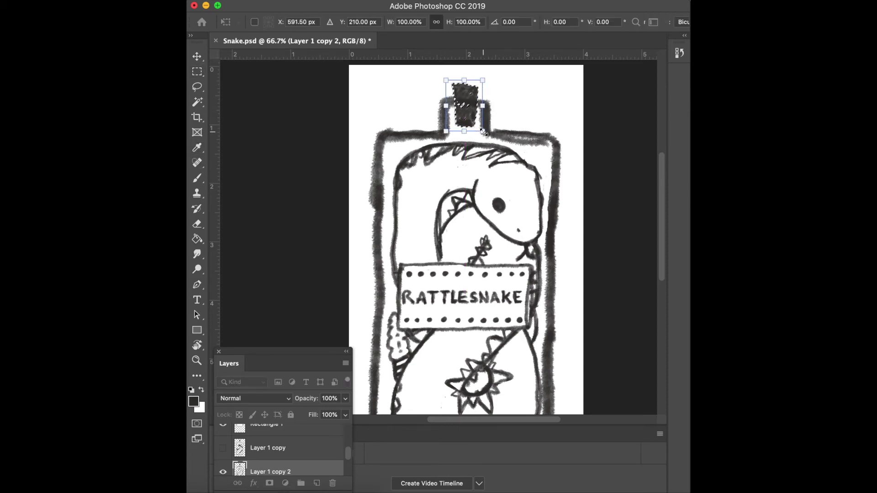
key(Return)
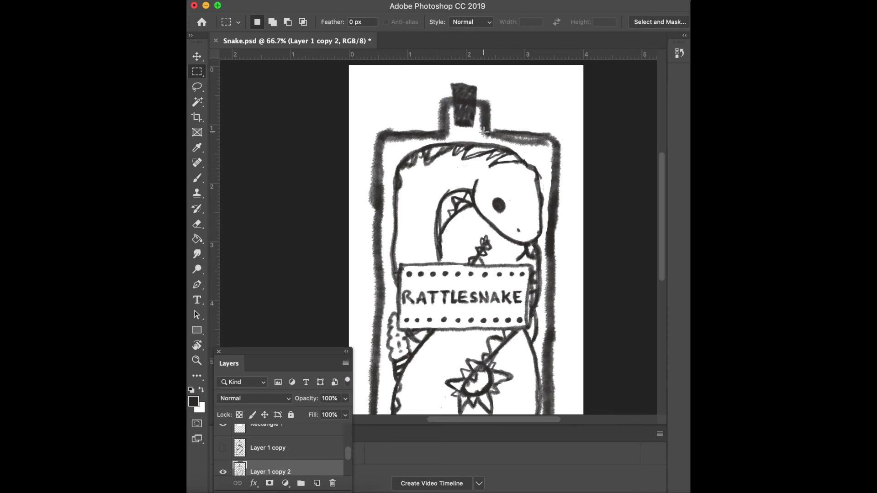
key(F7)
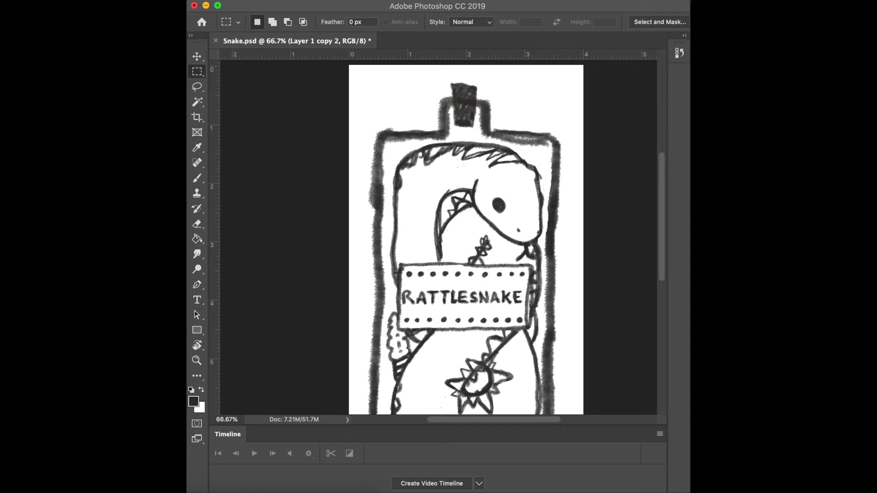
key(F7)
- Zoom out, erase the snake's old eye and paint a dark new eye
key(z)
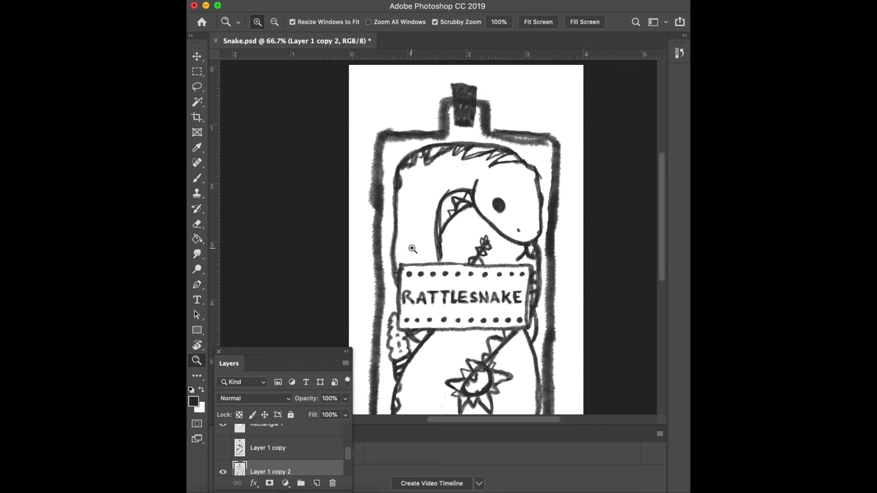
alt+click(491, 252)
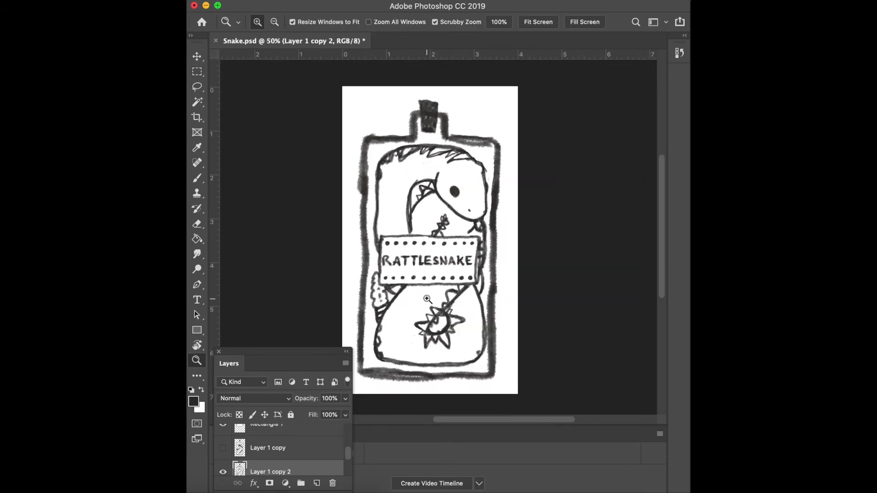
click(197, 178)
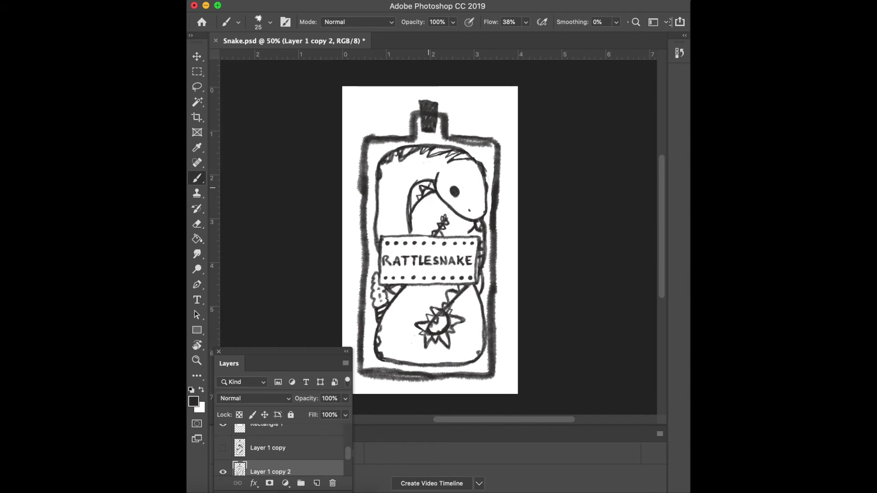
key(e)
drag(452, 189, 459, 193)
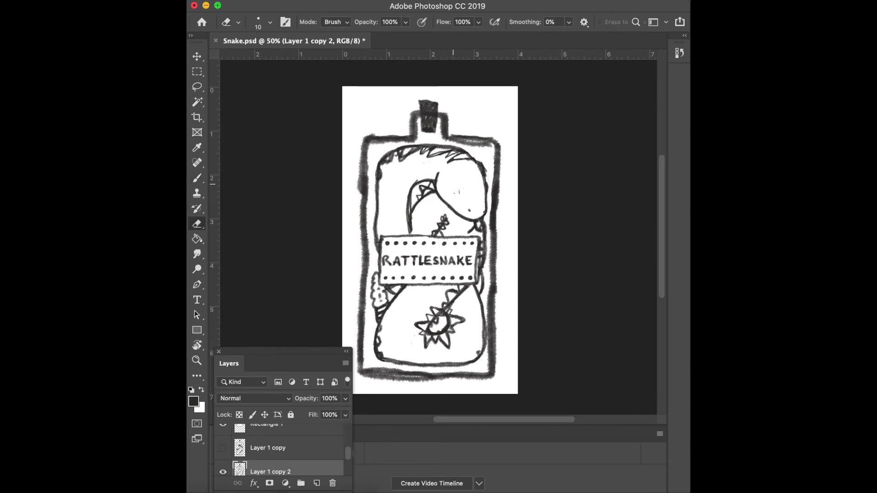
key(b)
drag(452, 189, 454, 195)
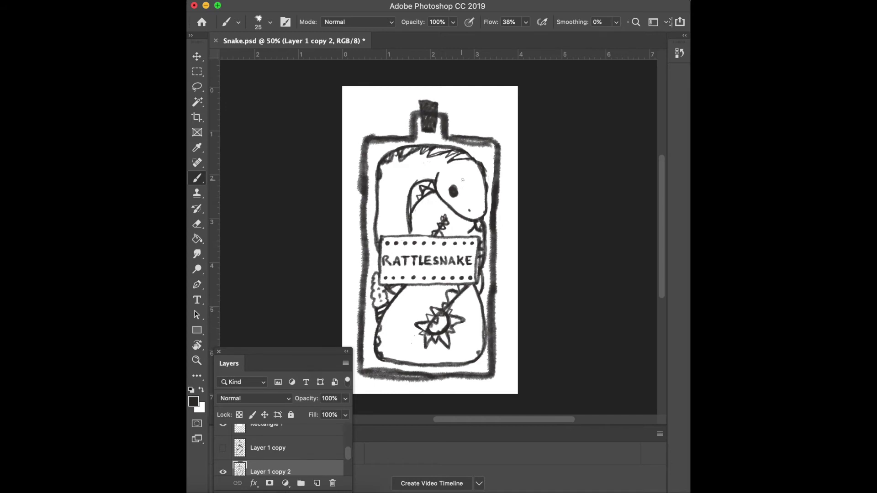
key(F7)
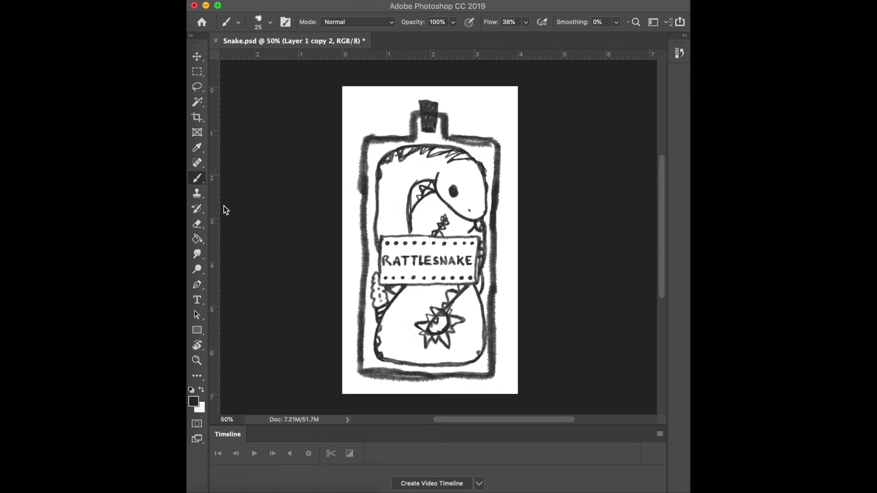
key(F7)
- Erase the rough left neck outline with a size-25 eraser and redraw it
key(e)
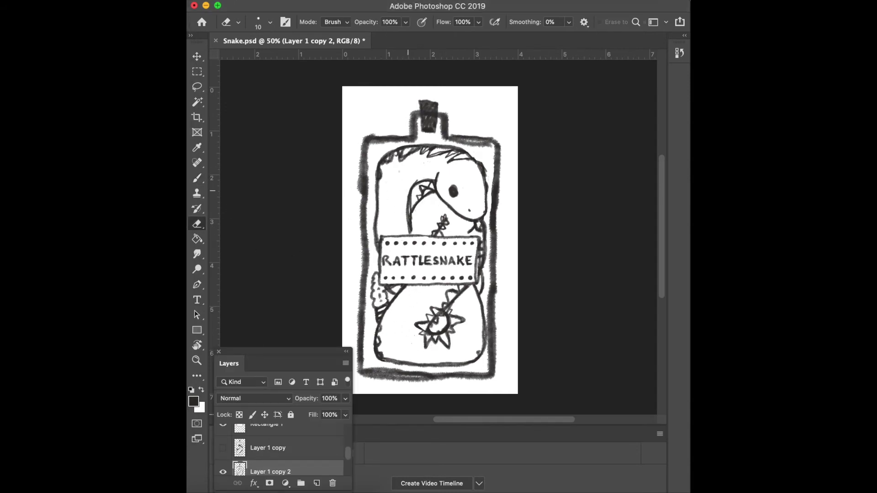
key(bracketright)
drag(402, 183, 413, 170)
key(b)
drag(413, 183, 412, 223)
click(412, 228)
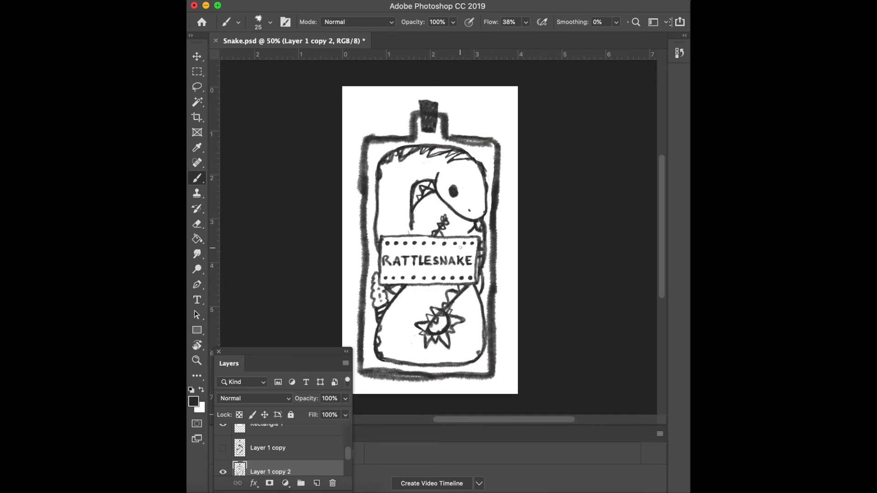
- Merge Layer 5 into Layer 4, then Layer 4 into Layer 3
scroll(288, 443, down, 3)
click(263, 466)
scroll(263, 466, up, 2)
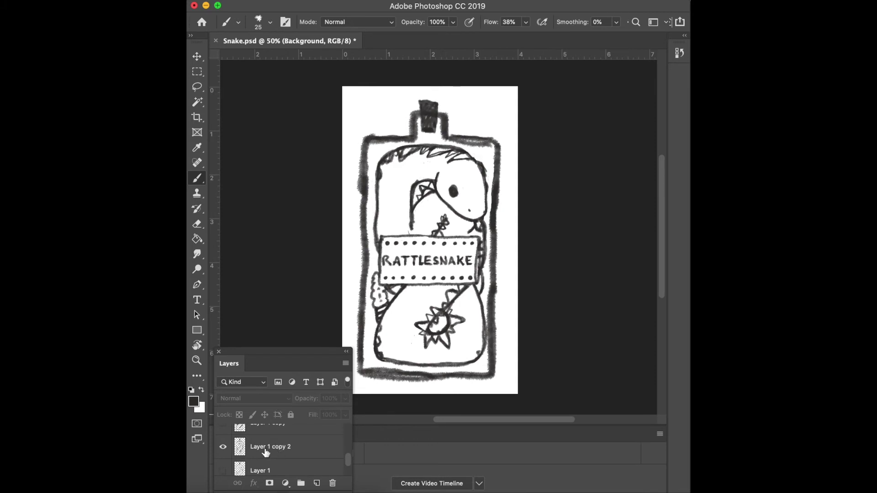
scroll(266, 453, up, 1)
scroll(265, 457, up, 2)
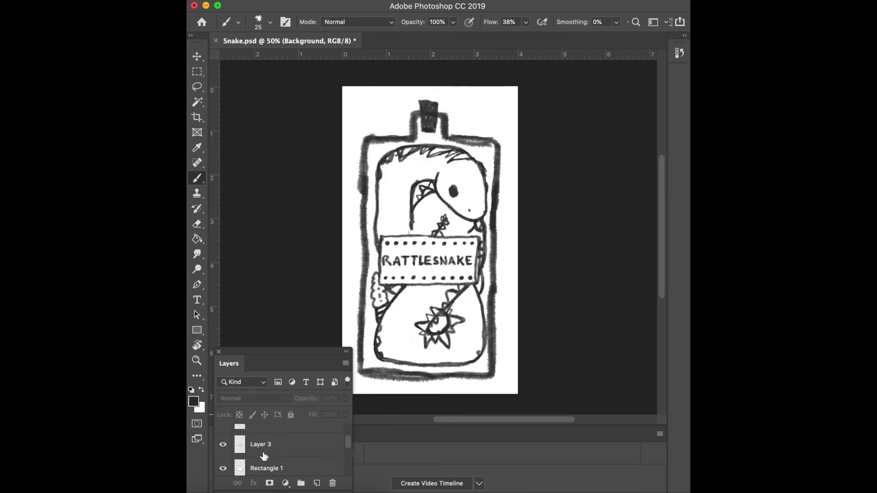
scroll(264, 456, up, 2)
scroll(261, 456, up, 1)
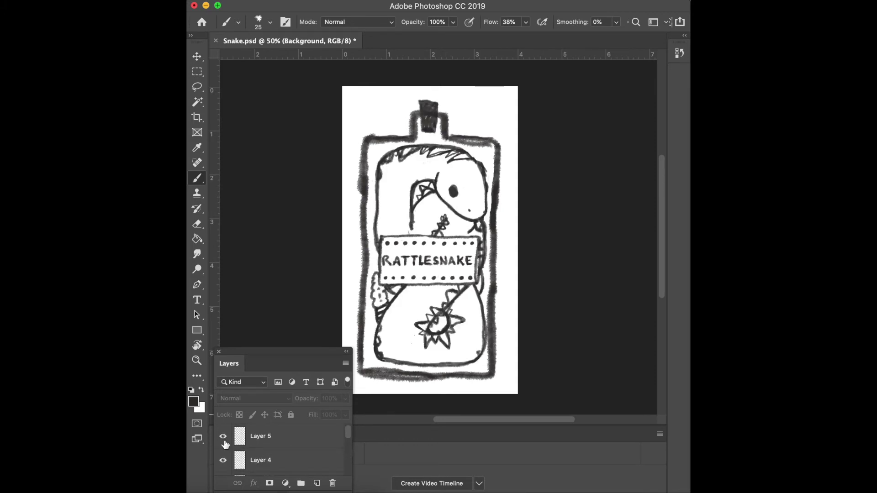
right_click(279, 439)
click(374, 332)
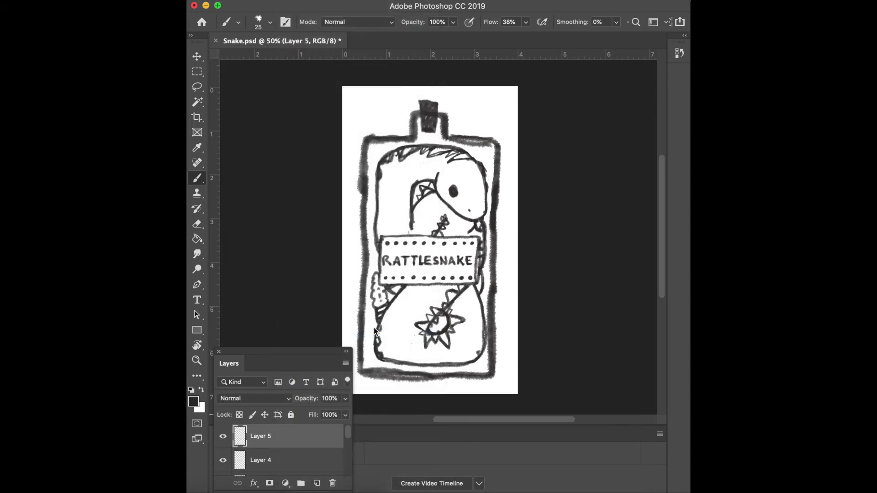
right_click(280, 435)
click(356, 333)
- Toggle Layer 3 and Rectangle 1 visibility to check the lettering on its white backing
click(224, 439)
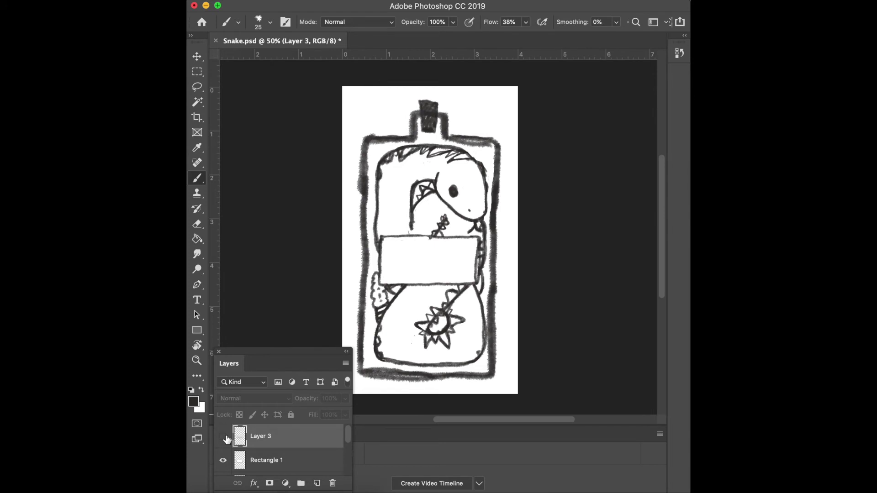
click(223, 438)
click(223, 461)
click(224, 462)
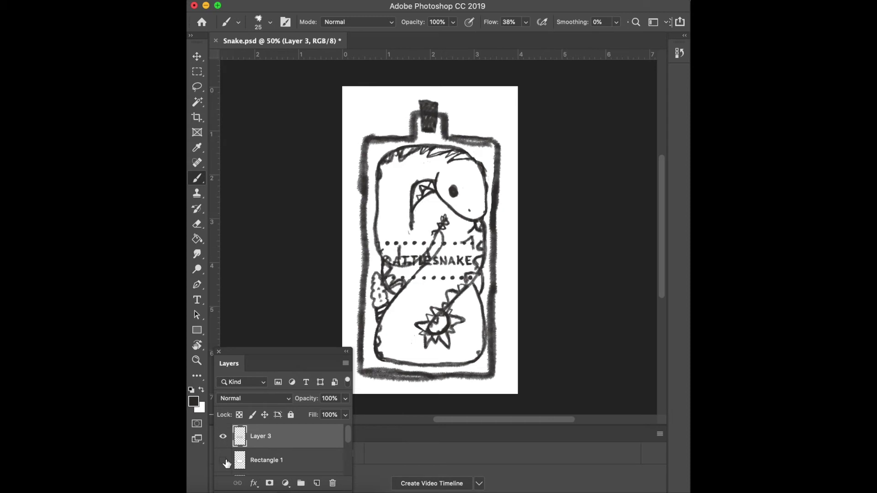
click(223, 461)
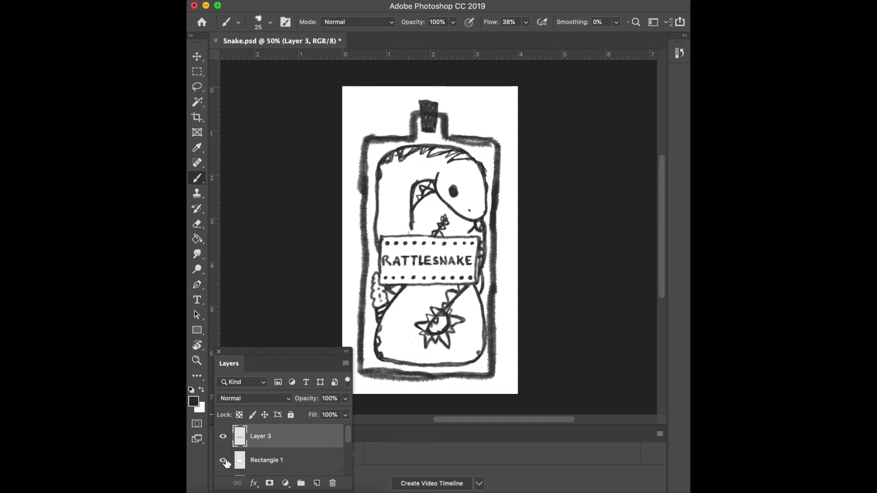
scroll(226, 464, down, 5)
scroll(226, 464, up, 1)
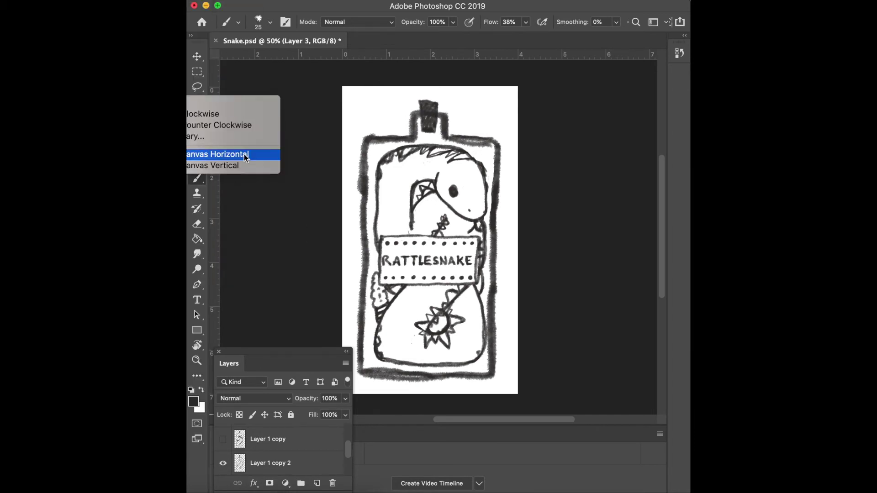
- Flip the canvas horizontally to check the drawing, then select Layer 1 copy 2
click(244, 154)
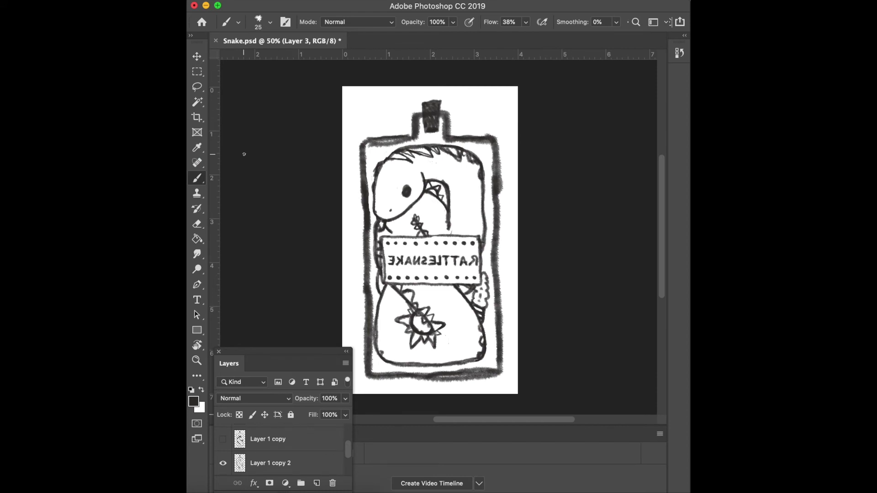
click(197, 224)
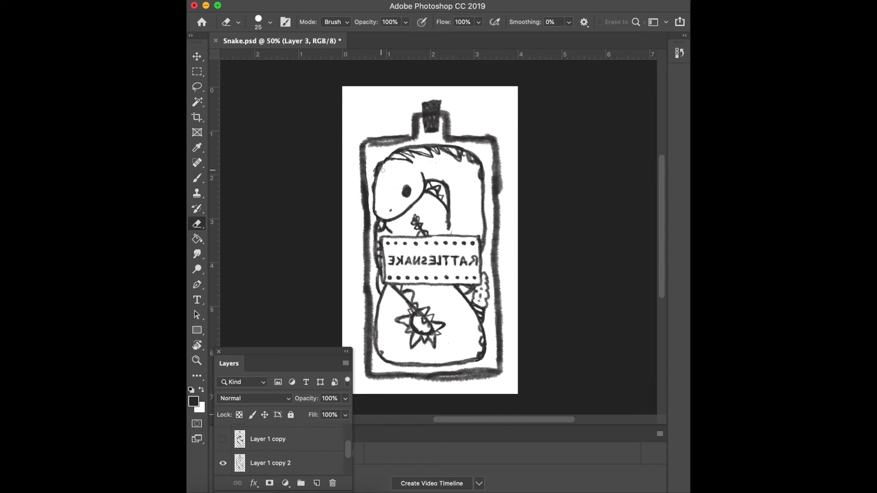
click(268, 464)
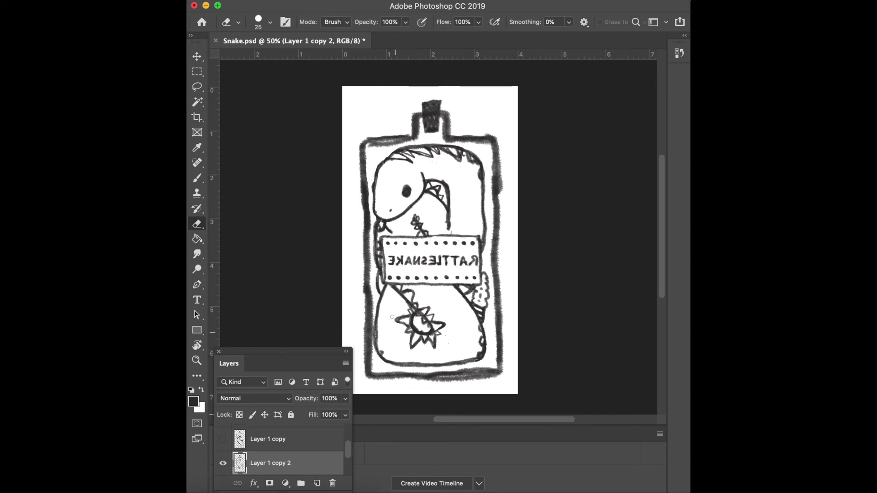
- Work on the Background layer with white as the colour and a size-35 brush
scroll(302, 435, down, 3)
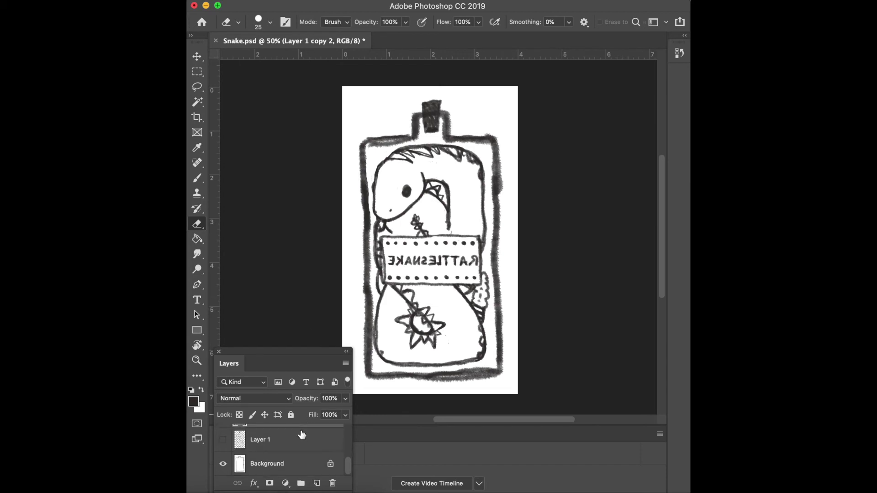
key(alt+shift+bracketleft)
click(202, 390)
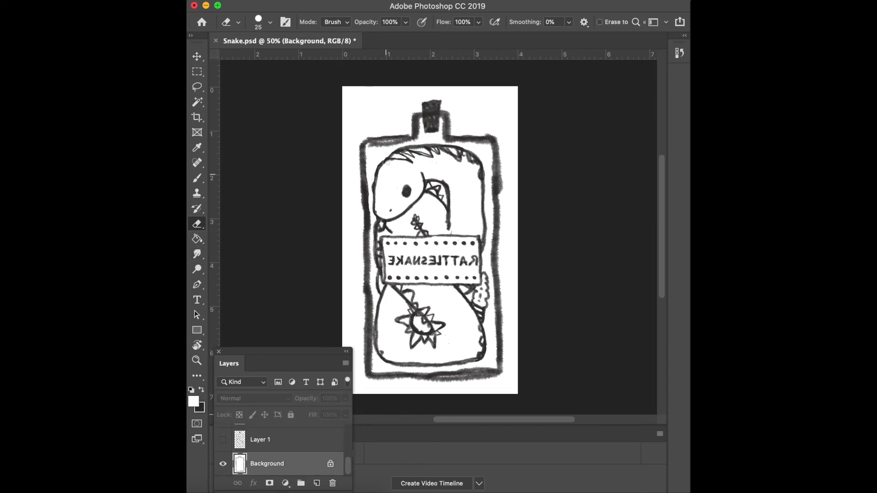
key(bracketright)
key(b)
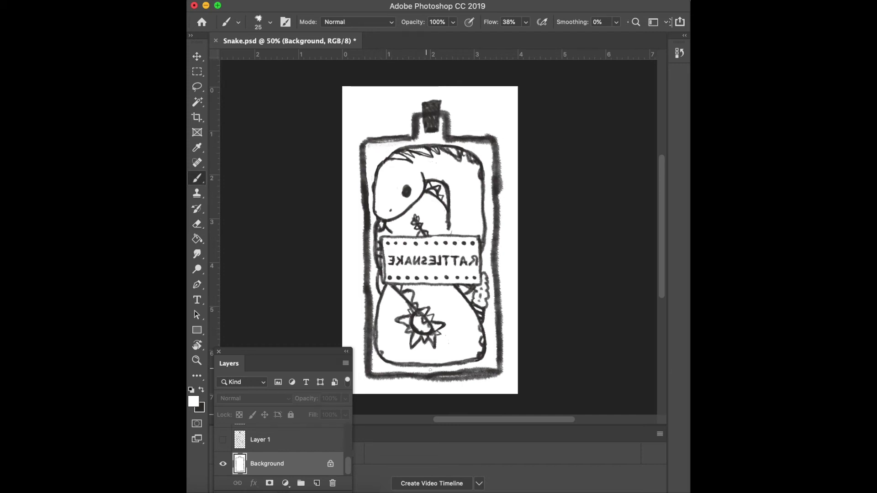
- Paint white over stray marks on the bottle's bottom edge, left edge and right of the label
mouse_move(425, 383)
mouse_down()
mouse_move(485, 380)
mouse_move(442, 377)
mouse_move(479, 381)
mouse_move(487, 368)
mouse_up()
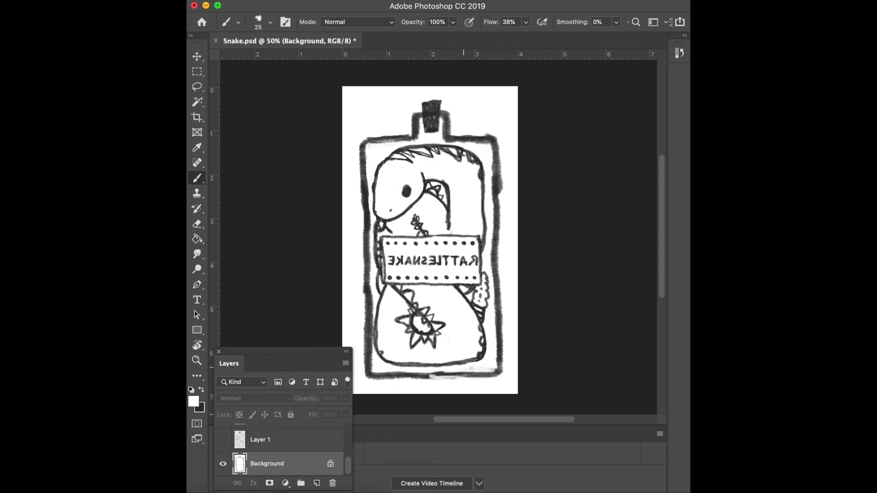
mouse_move(372, 304)
mouse_down()
mouse_move(373, 366)
mouse_move(371, 284)
mouse_up()
drag(489, 259, 490, 274)
mouse_move(491, 244)
mouse_down()
mouse_move(493, 282)
mouse_move(500, 152)
mouse_move(501, 162)
mouse_up()
drag(370, 206, 369, 179)
drag(367, 192, 367, 177)
drag(371, 208, 371, 238)
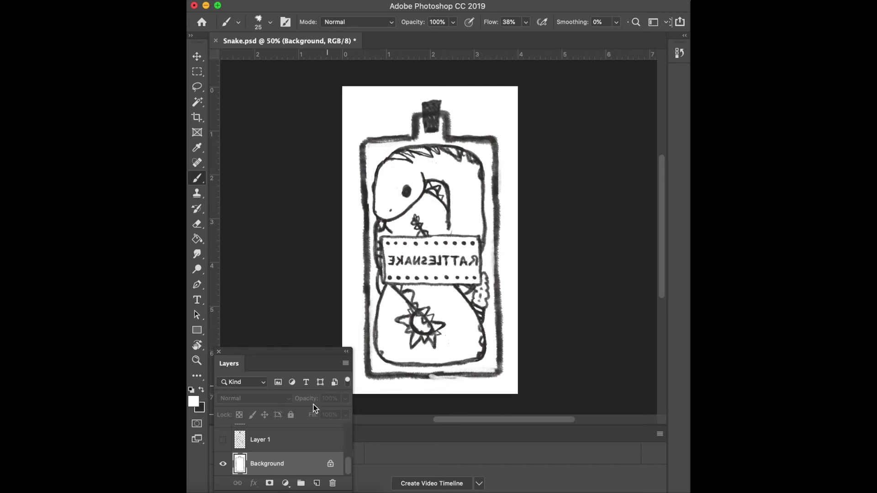
- Nudge the Layer 1 copy 2 ink drawing a few pixels right with Free Transform
scroll(302, 441, up, 1)
click(293, 442)
click(223, 441)
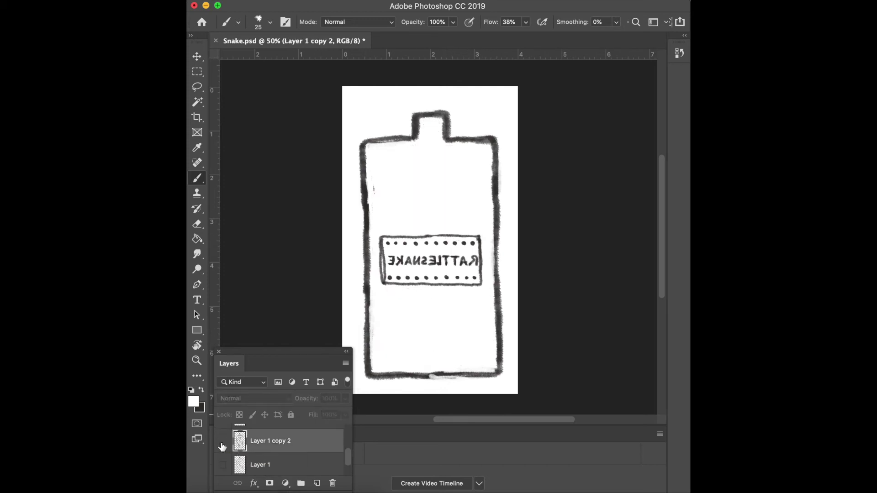
key(ctrl+t)
key(Right)
key(Right)
key(Right)
key(Right)
key(Right)
key(Right)
key(Left)
key(Left)
key(Left)
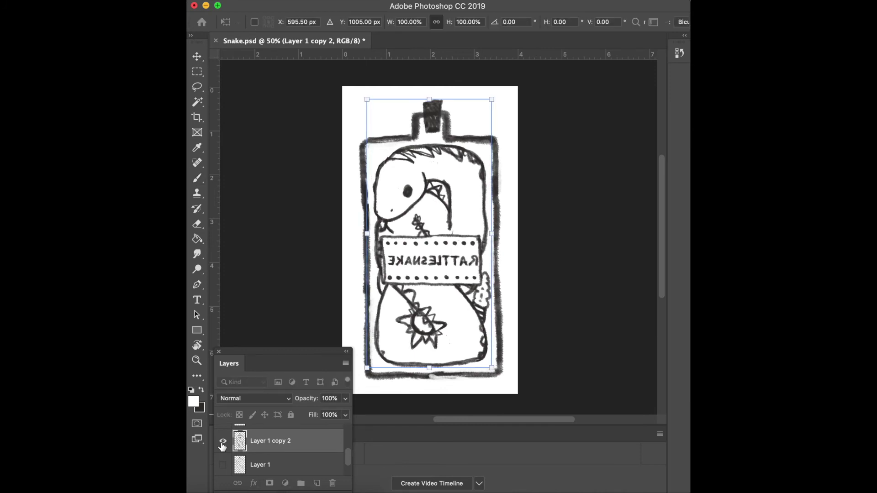
key(Return)
key(b)
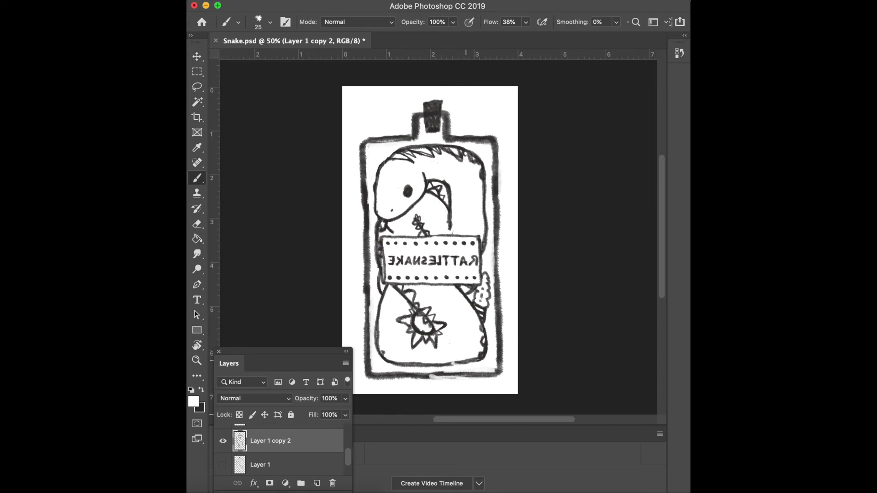
- Erase specks along the bottle's bottom, redraw that outline in black, and trim the lower-right excess
key(e)
drag(448, 364, 478, 359)
key(b)
drag(445, 365, 462, 366)
key(x)
mouse_move(445, 364)
mouse_down()
mouse_move(483, 365)
mouse_move(487, 352)
mouse_move(472, 366)
mouse_move(480, 366)
mouse_up()
key(e)
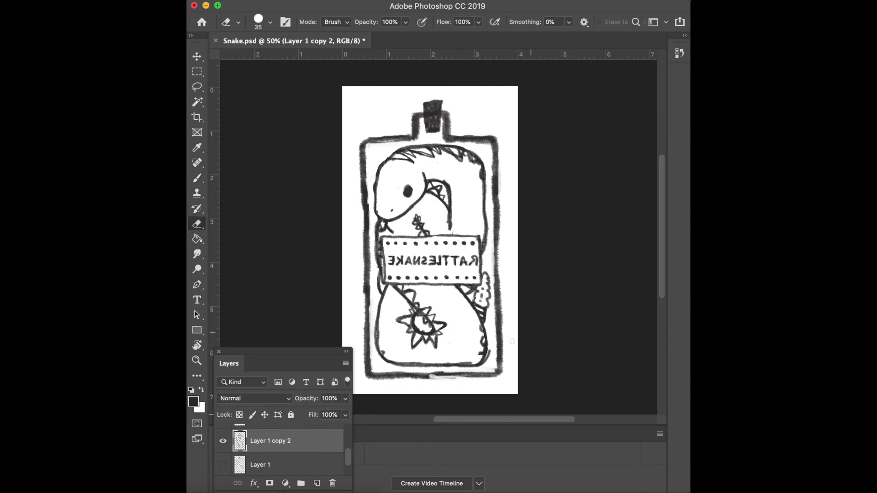
drag(492, 352, 487, 364)
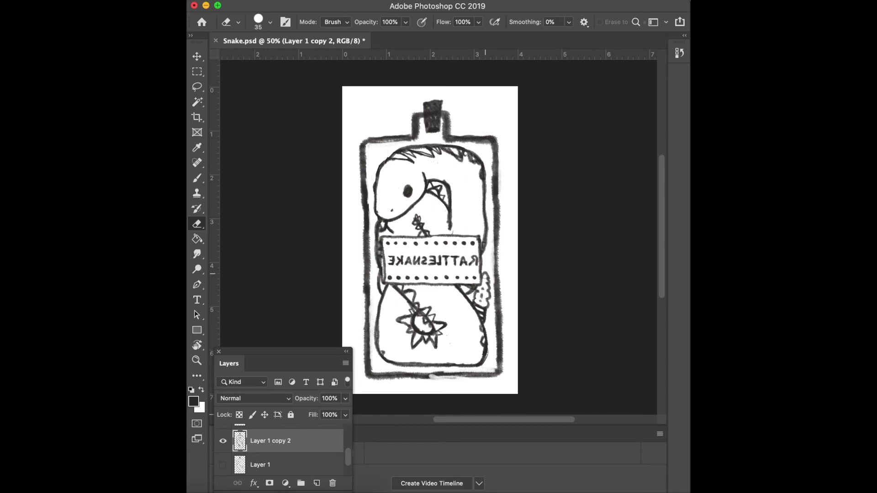
- Erase the scaly texture by the snake, then repaint its right edge and the bottle's inner bottom line
drag(489, 304, 487, 276)
key(b)
drag(485, 303, 488, 274)
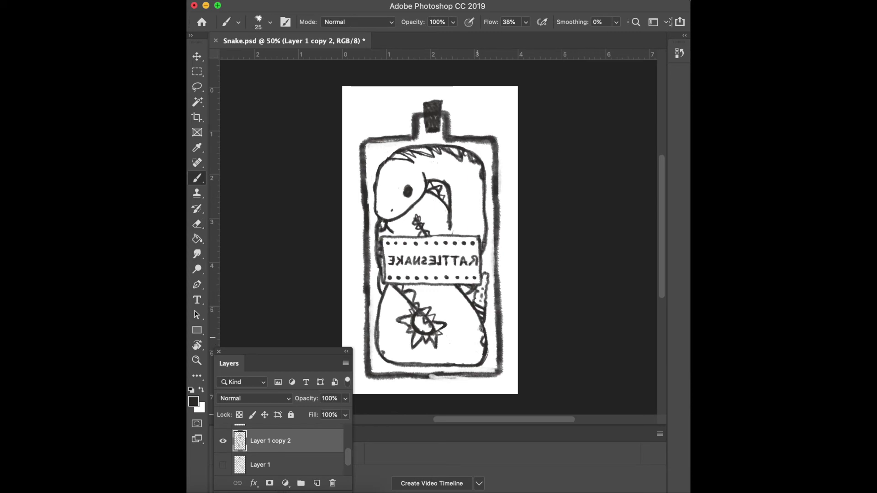
key(ctrl+z)
key(bracketleft)
drag(485, 296, 488, 280)
drag(379, 361, 413, 360)
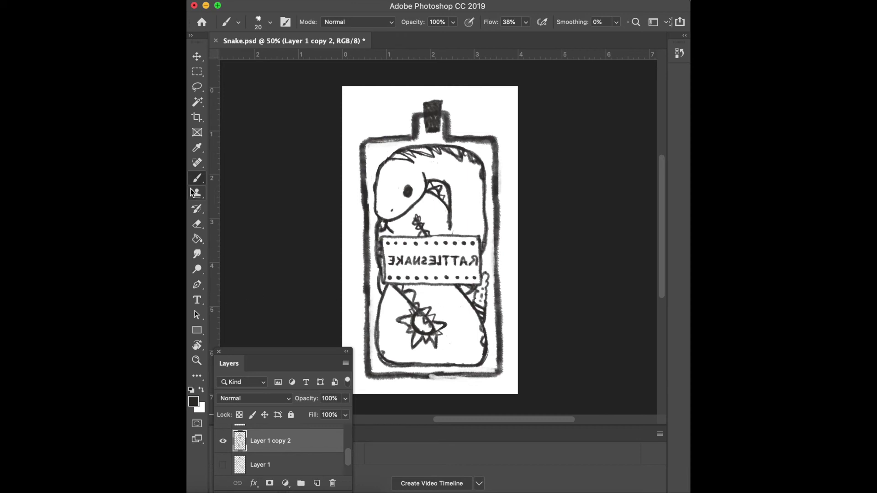
- Marquee-select the bottle cap and apply a Free Transform to it
key(e)
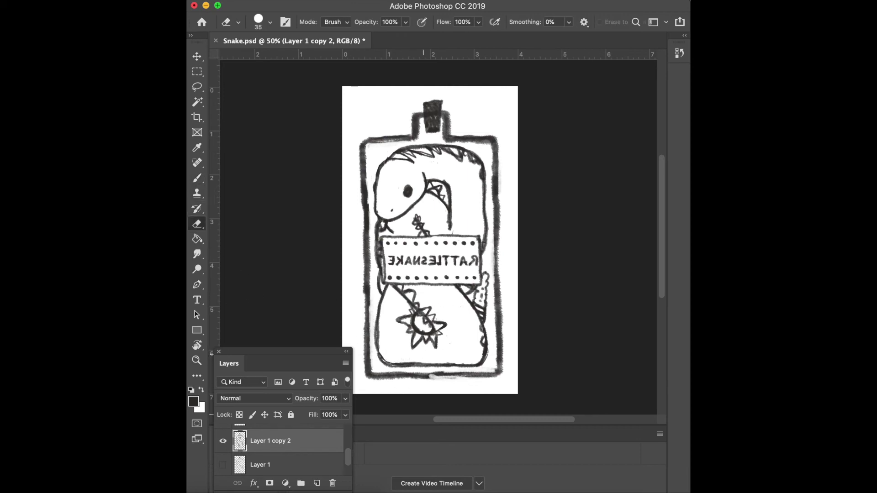
key(ctrl+t)
key(Return)
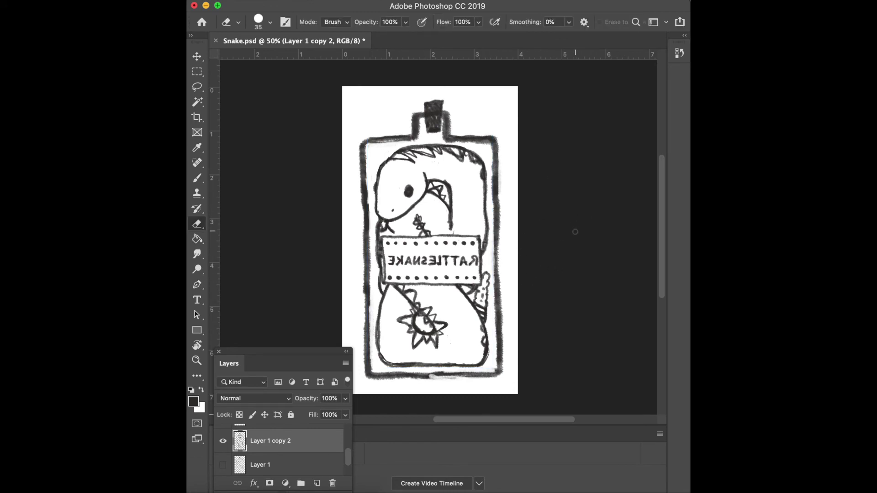
click(197, 72)
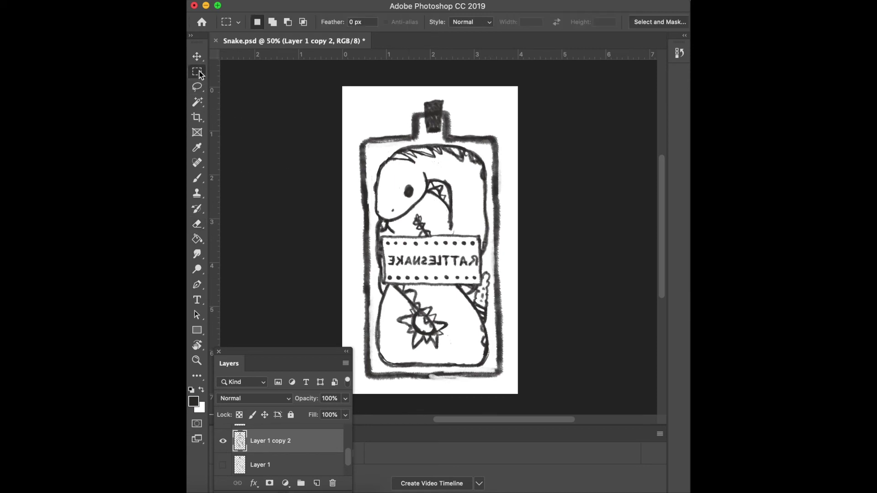
drag(414, 95, 451, 138)
key(ctrl+t)
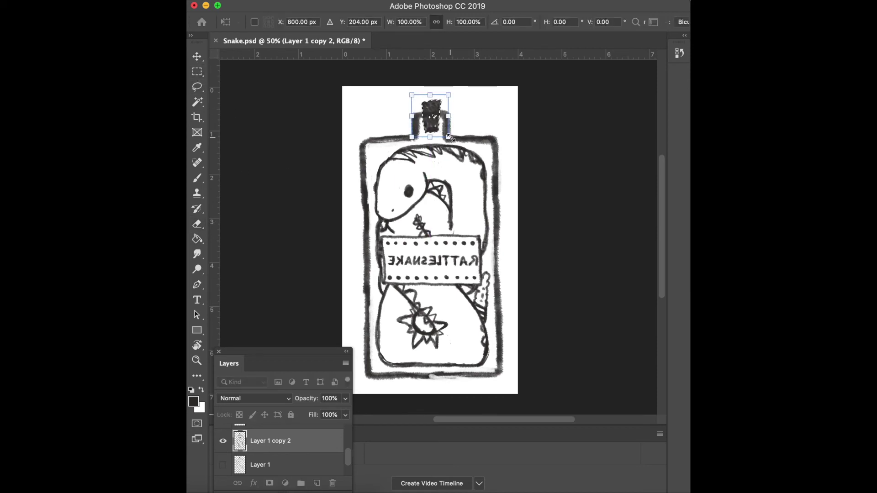
key(Return)
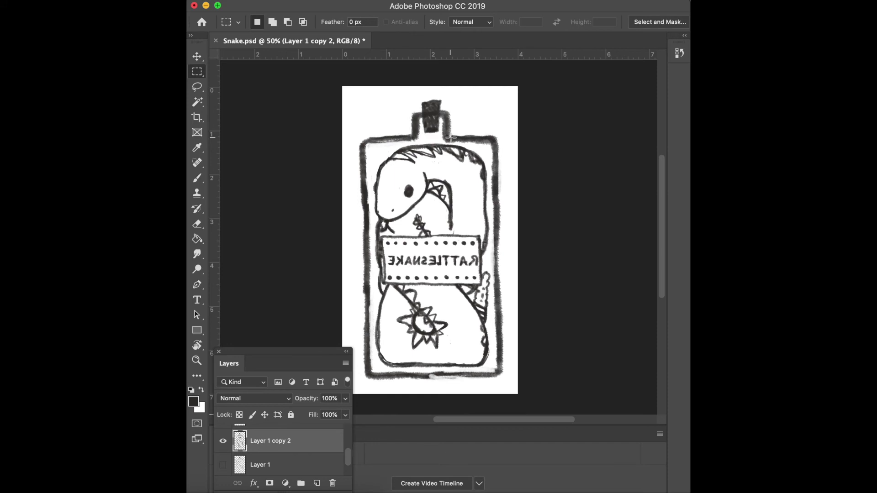
key(z)
click(484, 298)
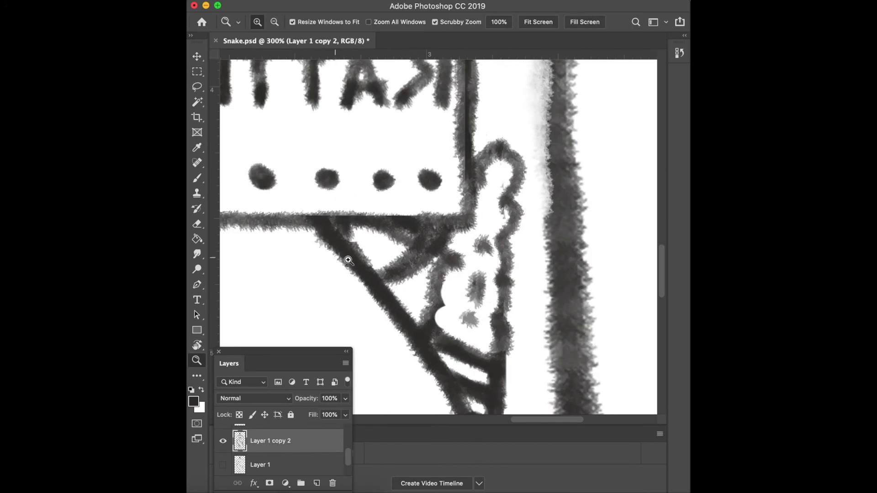
- Erase the messy scaly hook and stray marks, then repaint the patch's outline beside the label
click(206, 225)
mouse_move(457, 320)
mouse_down()
mouse_move(489, 311)
mouse_move(518, 201)
mouse_move(480, 274)
mouse_move(505, 333)
mouse_up()
drag(511, 169, 480, 174)
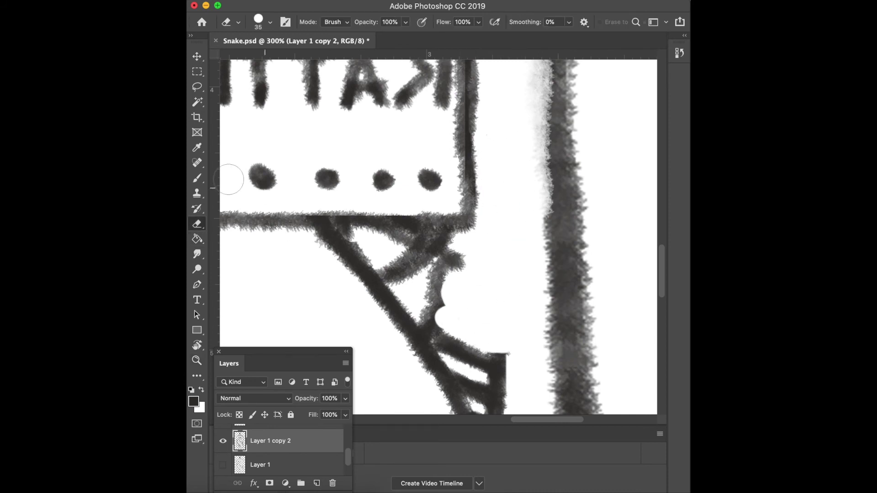
click(197, 178)
mouse_move(499, 357)
mouse_down()
mouse_move(491, 330)
mouse_move(502, 361)
mouse_up()
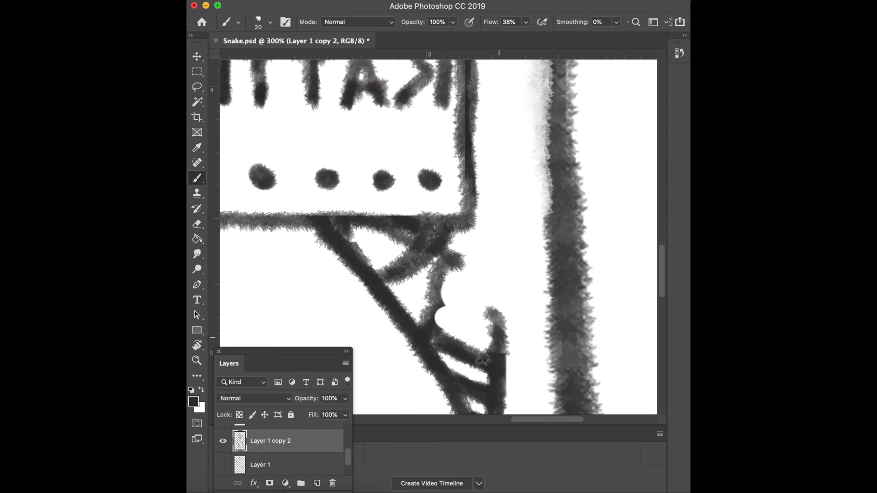
drag(420, 302, 422, 338)
drag(494, 316, 490, 226)
mouse_move(494, 270)
mouse_down()
mouse_move(487, 185)
mouse_move(493, 224)
mouse_up()
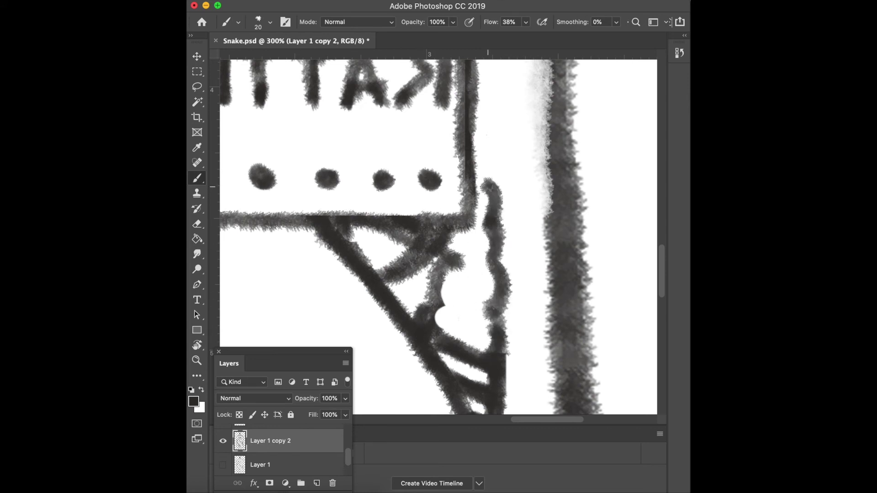
drag(492, 192, 476, 155)
drag(450, 256, 427, 302)
- Clean stray strokes inside the outline, darken its inner line, and dab three dark dots
key(e)
mouse_move(453, 263)
mouse_down()
mouse_move(456, 289)
mouse_move(457, 263)
mouse_up()
click(197, 178)
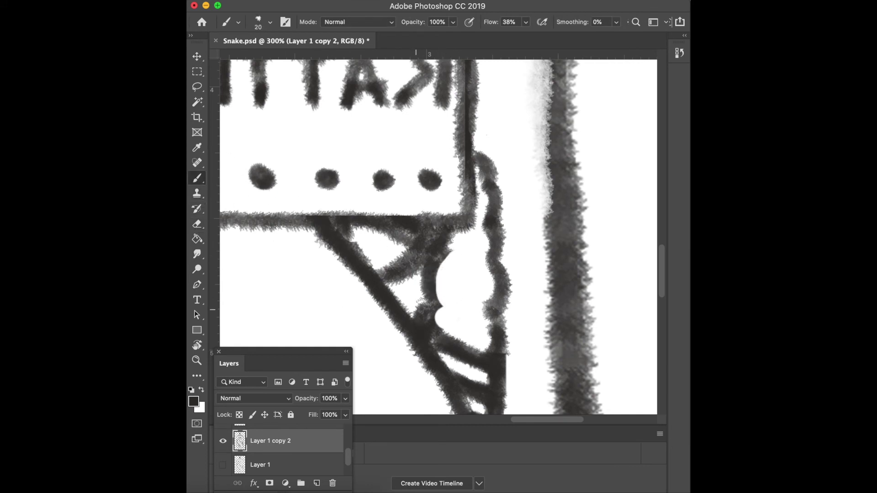
drag(432, 309, 461, 242)
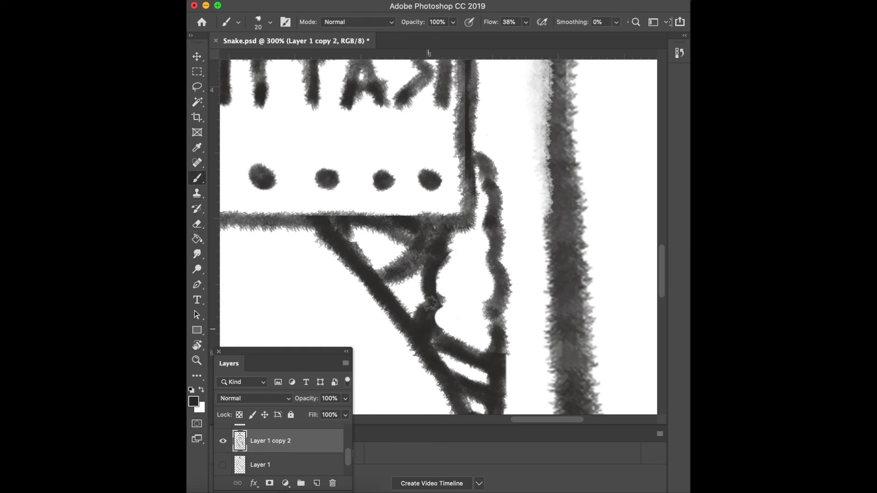
click(463, 320)
click(467, 276)
click(466, 242)
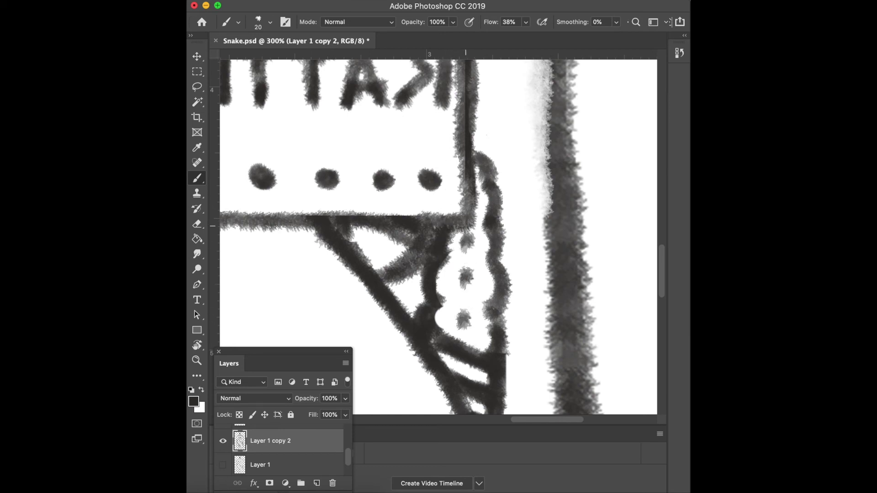
click(197, 361)
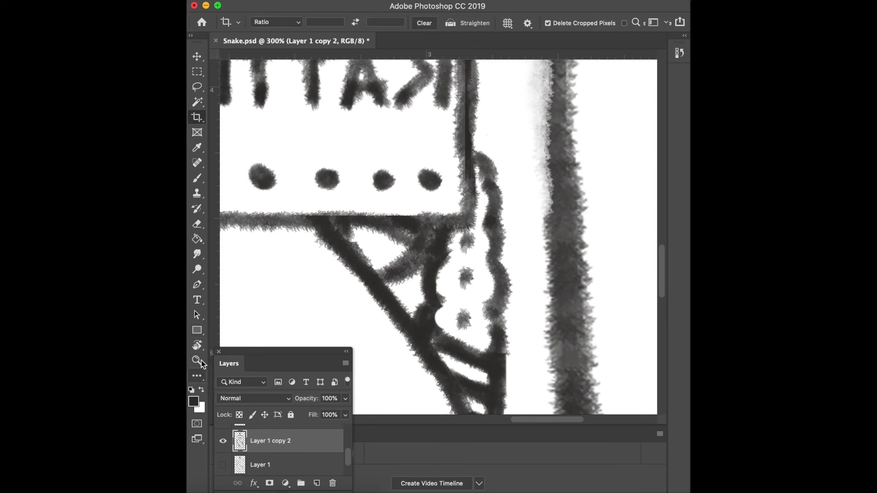
alt+click(389, 293)
click(389, 293)
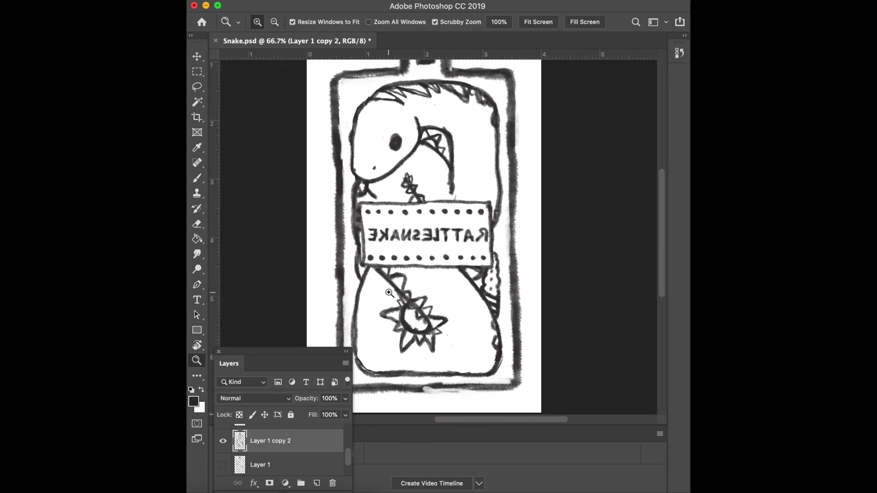
- Switch between the Brush and Eraser for small edge touch-ups
key(b)
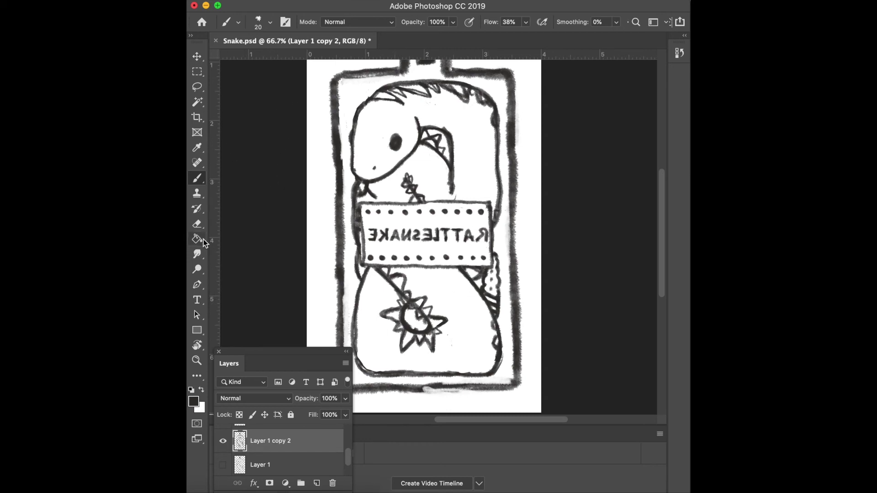
click(197, 224)
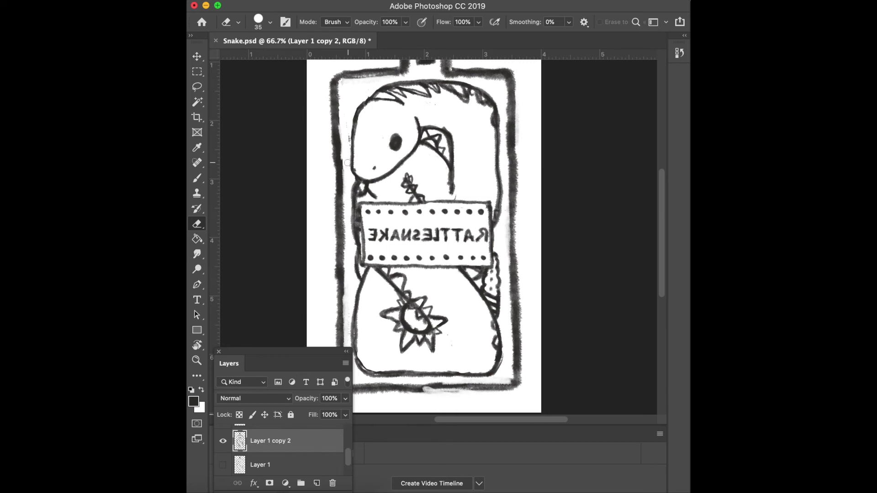
key(b)
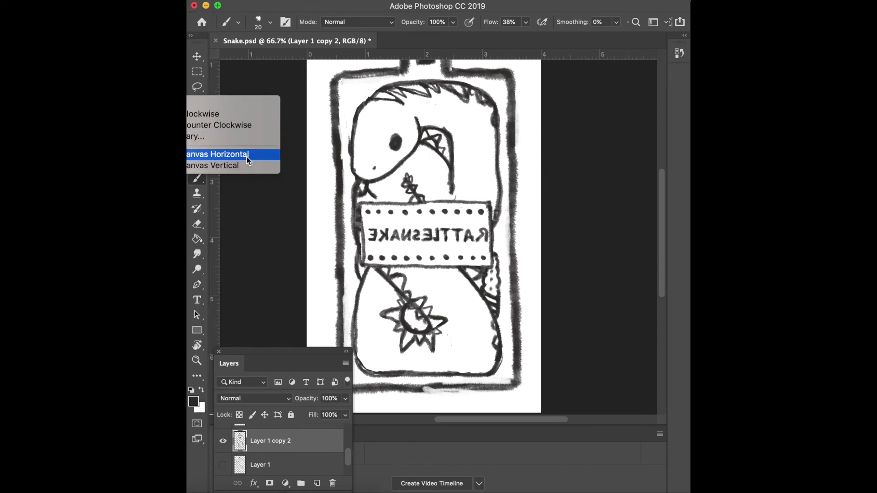
- Flip the canvas horizontally so RATTLESNAKE reads correctly, then flip it vertically
click(247, 157)
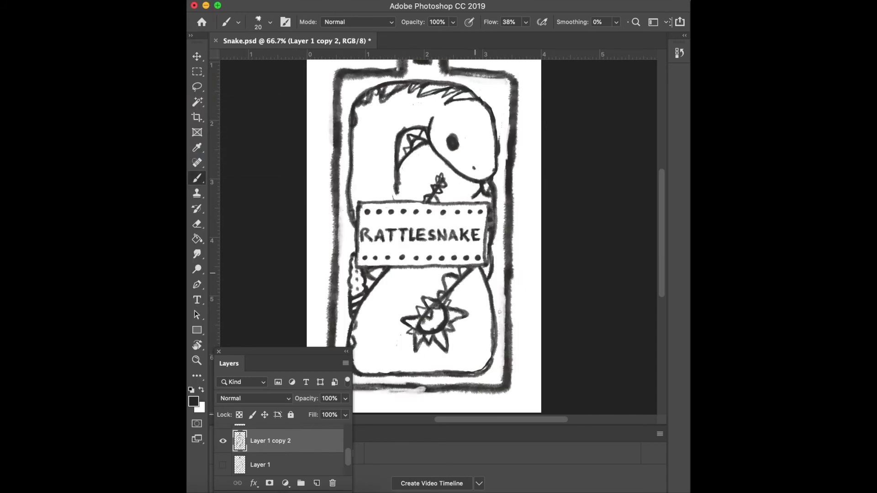
scroll(420, 180, up, 2)
scroll(419, 179, left, 2)
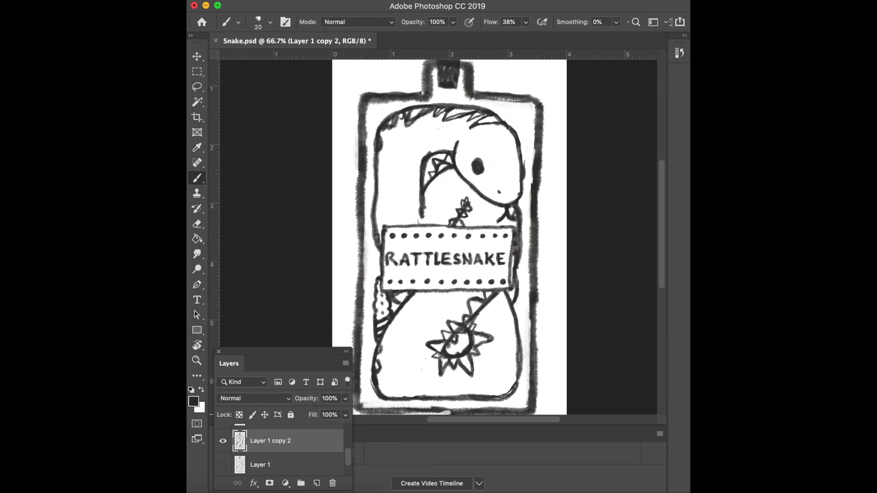
mouse_move(226, 165)
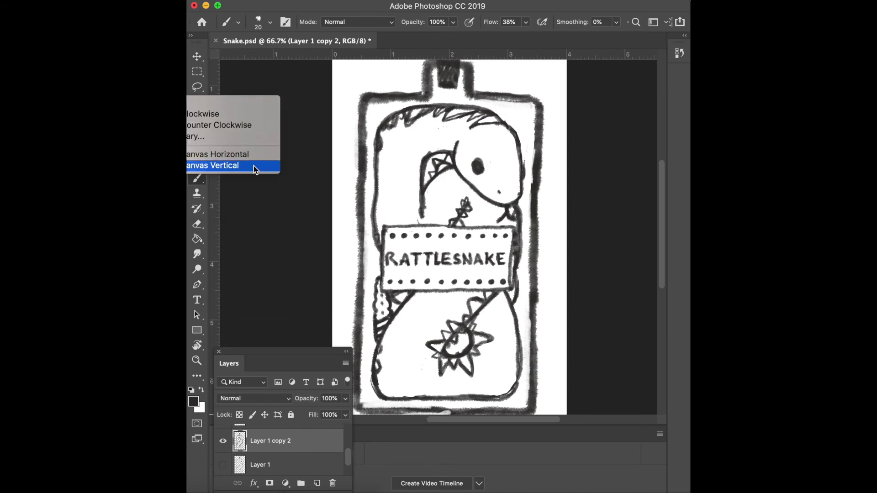
click(253, 166)
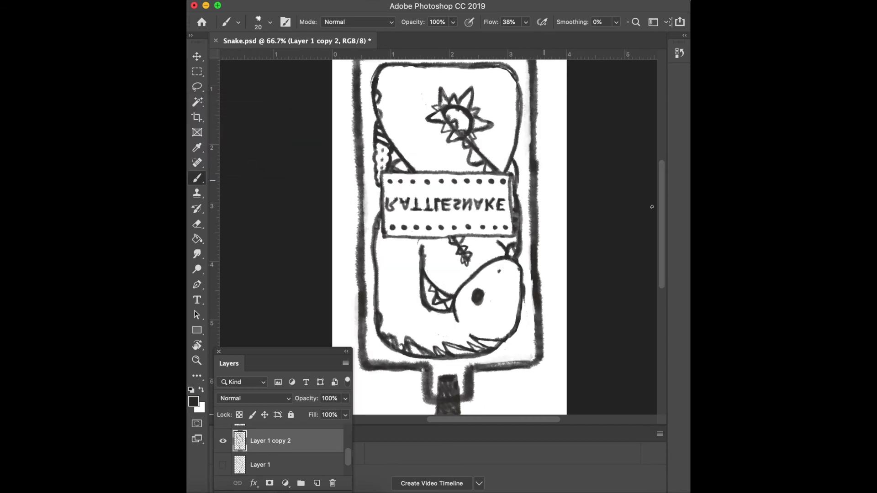
scroll(622, 199, down, 3)
scroll(545, 217, down, 1)
scroll(545, 216, up, 5)
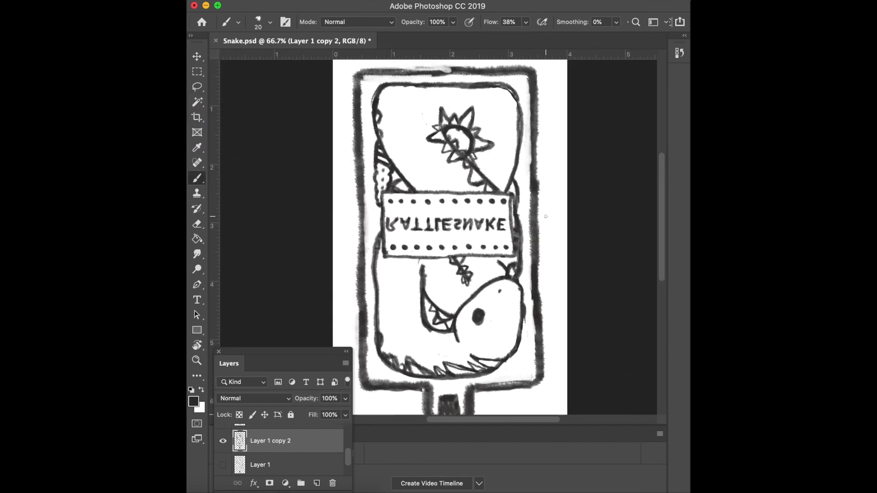
scroll(315, 477, down, 1)
- Paint over the light gap in the border on the Background layer and flip the canvas back upright
click(268, 464)
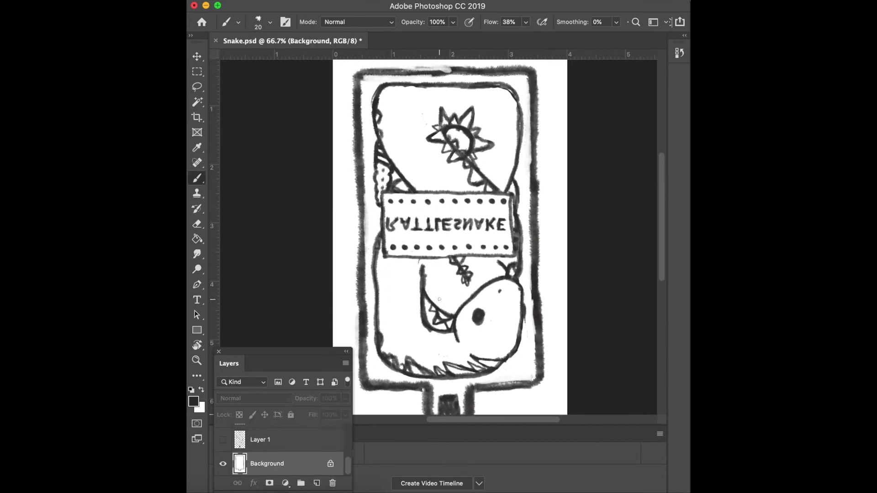
mouse_move(458, 70)
mouse_down()
mouse_move(402, 70)
mouse_move(454, 72)
mouse_up()
click(192, 0)
key(Escape)
click(264, 169)
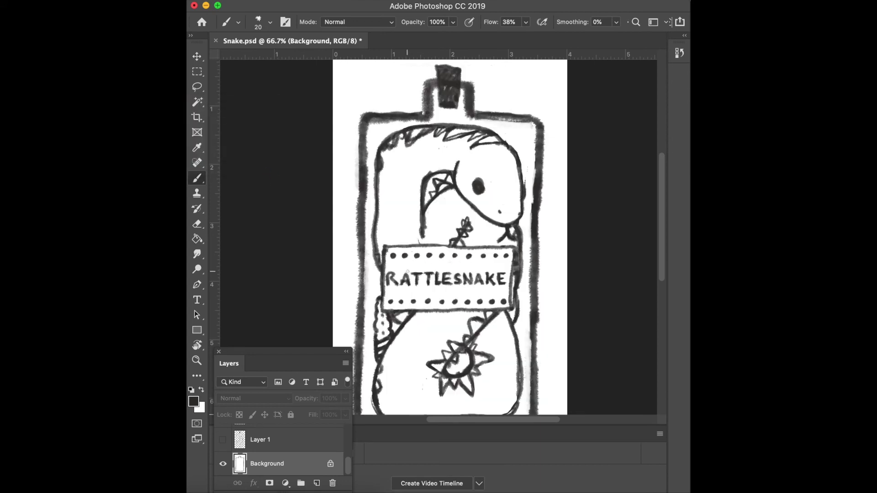
click(197, 361)
click(373, 215)
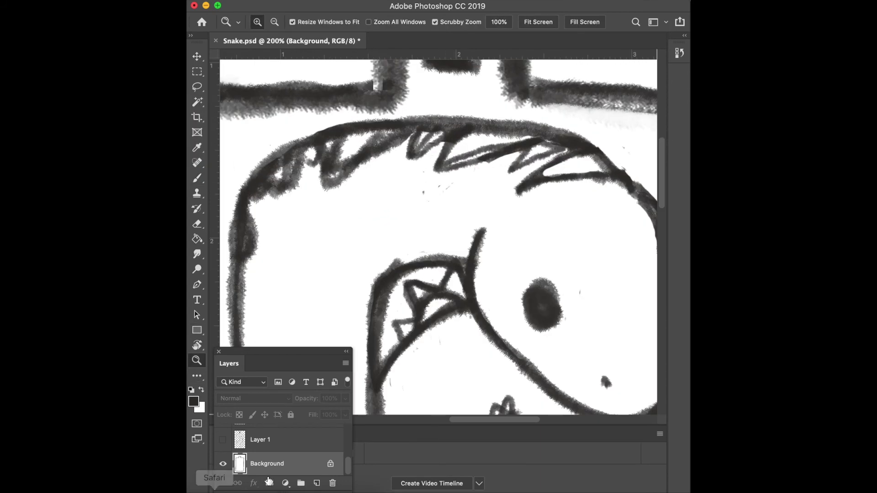
- Reactivate Layer 1 copy 2 and zoom out to view the whole drawing
scroll(276, 447, up, 2)
click(276, 447)
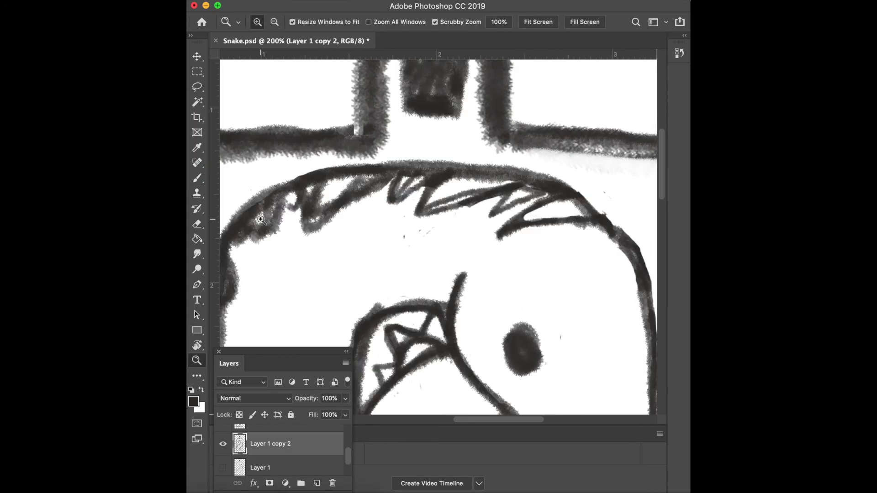
click(197, 224)
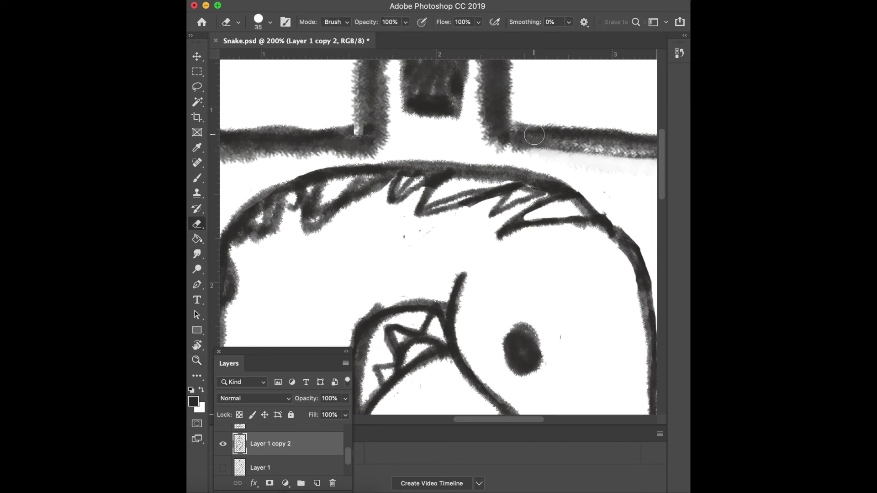
click(197, 360)
alt+click(320, 322)
alt+click(380, 338)
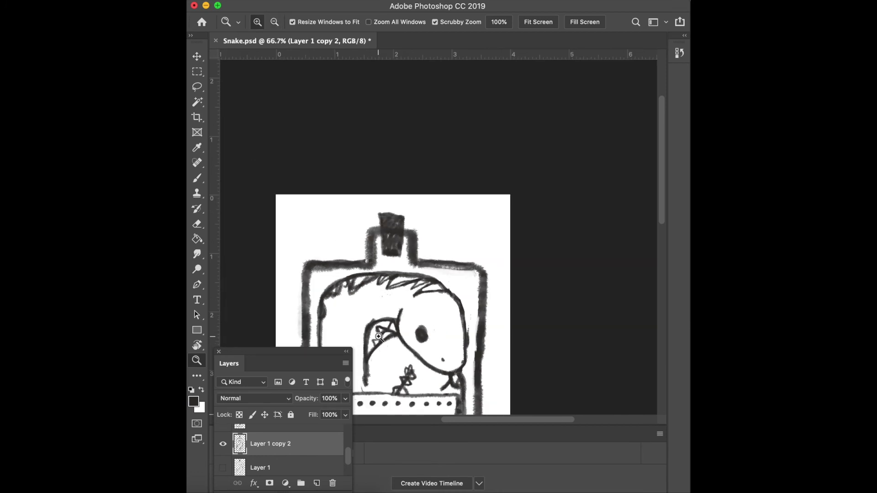
scroll(379, 338, down, 3)
scroll(379, 338, up, 1)
- Free Transform the drawing layer to move it down slightly on the page
key(ctrl+t)
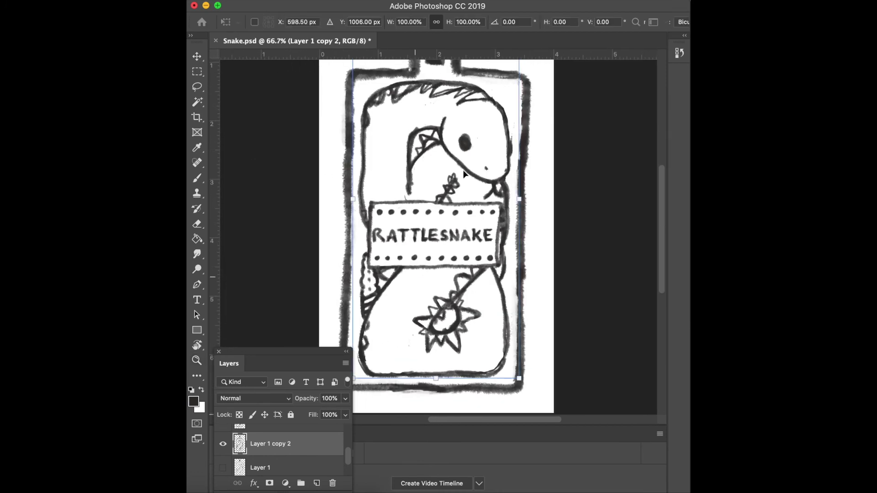
drag(450, 246, 462, 275)
key(Return)
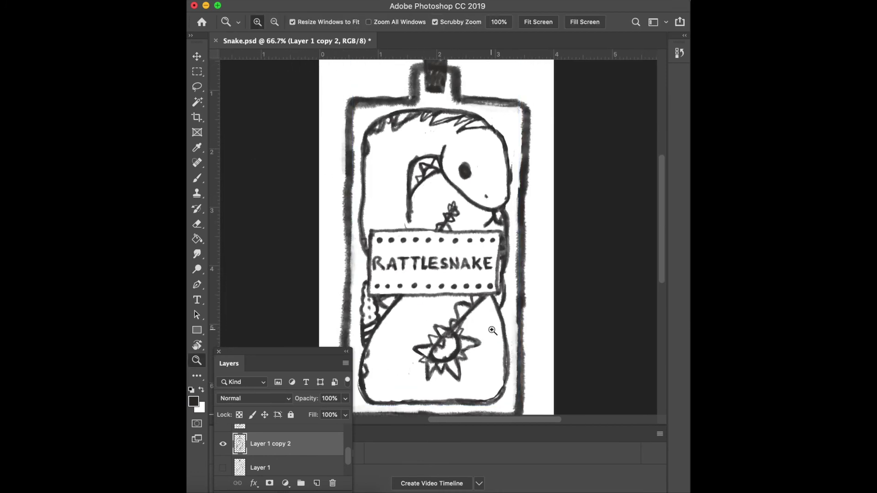
alt+click(493, 330)
key(ctrl+t)
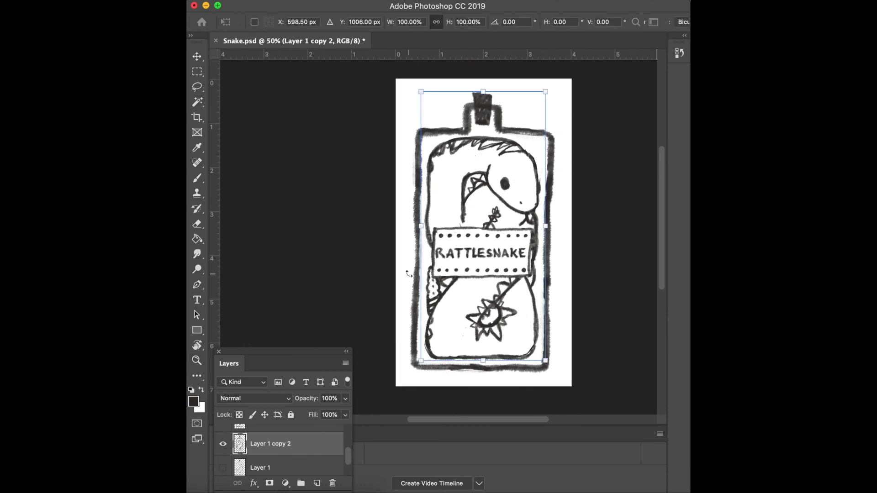
key(Escape)
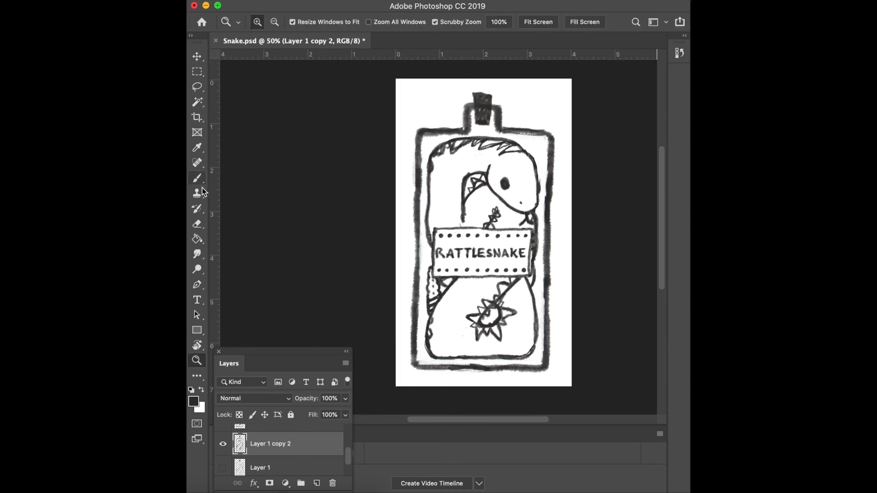
click(195, 73)
- Select the bottle's top shoulder band and squash it to about 86% height by lowering its top edge
drag(428, 138, 544, 168)
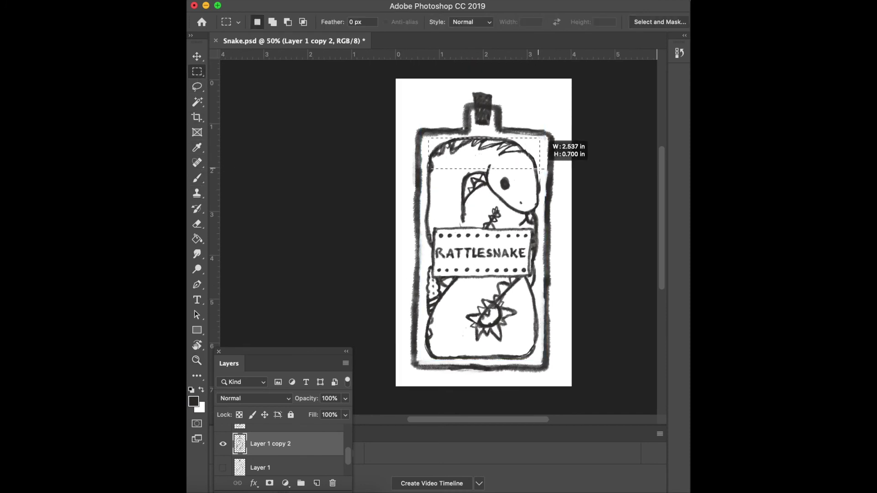
click(435, 125)
drag(424, 126, 546, 163)
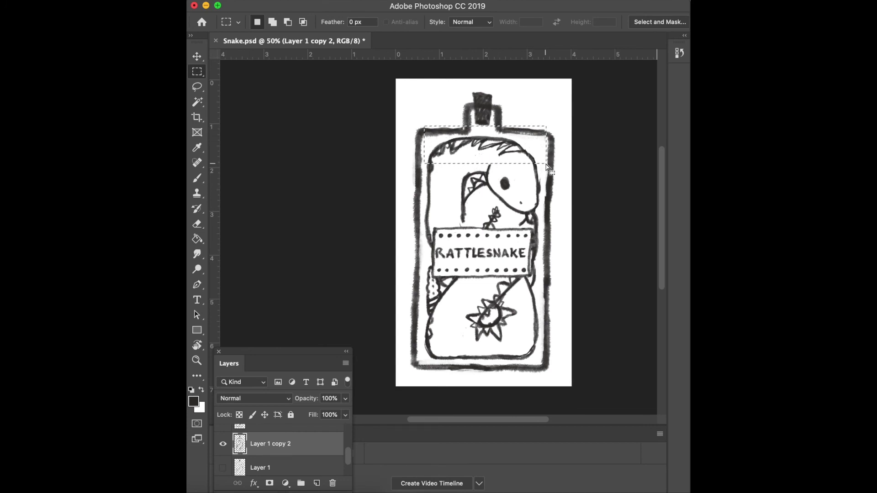
key(ctrl+t)
drag(485, 127, 483, 134)
key(Return)
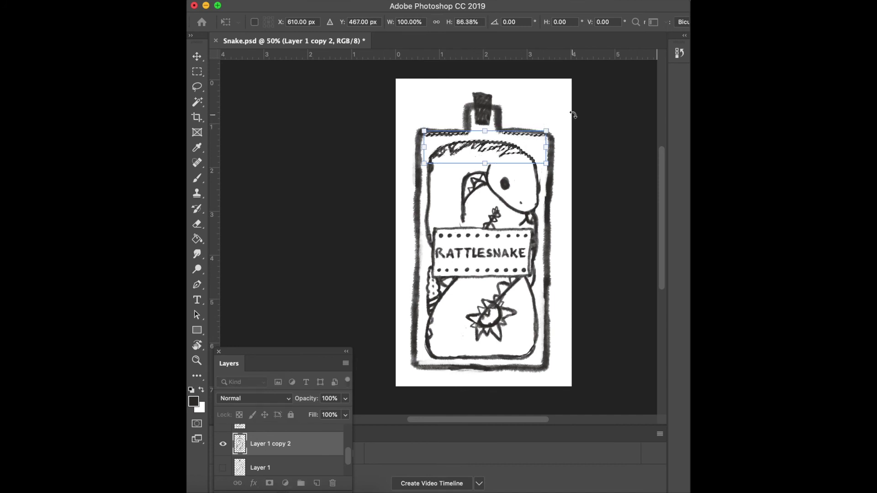
key(m)
click(574, 114)
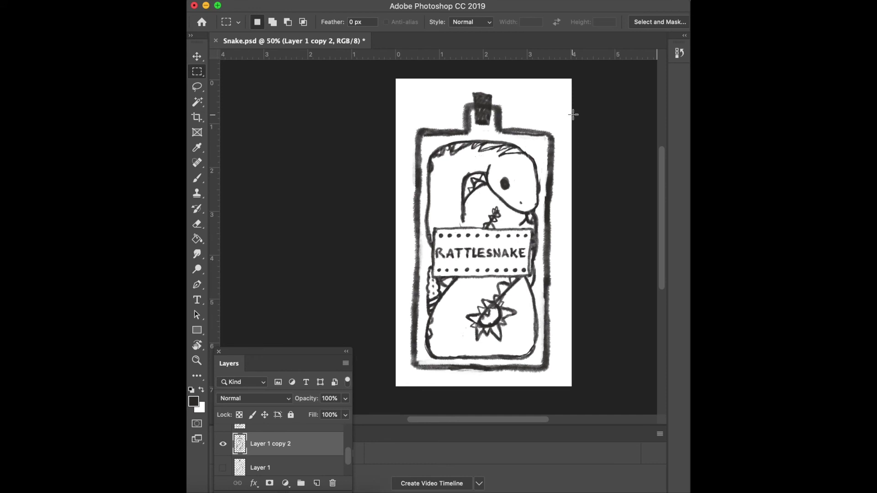
click(247, 468)
scroll(266, 465, down, 1)
- On the Background layer, thicken the bottle's upper-left and top-right outline corners with a size 35 brush
click(266, 465)
key(b)
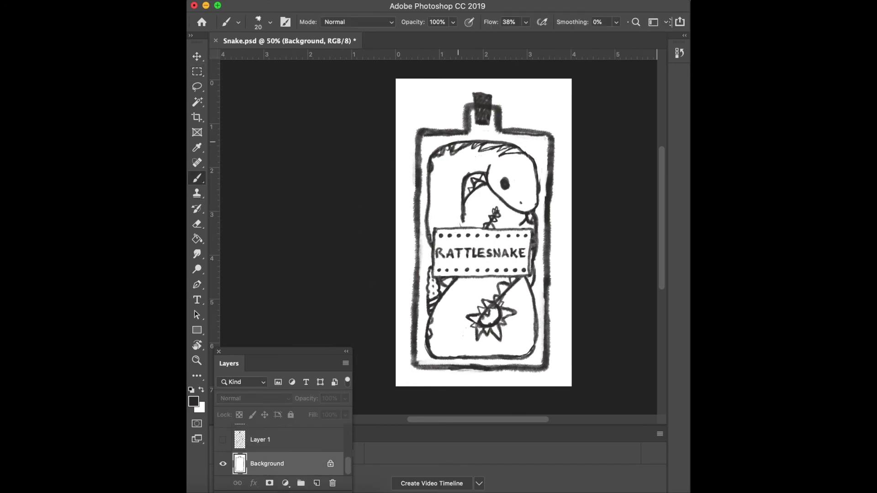
drag(419, 149, 418, 155)
key(bracketright)
drag(418, 147, 429, 135)
drag(537, 135, 548, 155)
drag(418, 154, 438, 131)
drag(542, 131, 550, 146)
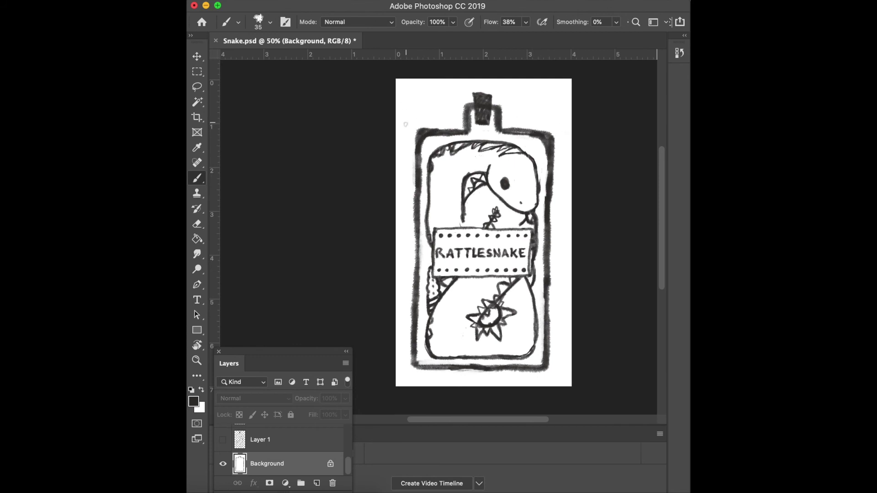
drag(427, 136, 435, 132)
- Lighten the top corners, darken the right outline, and erase grey marks along the right side
key(e)
drag(413, 140, 450, 127)
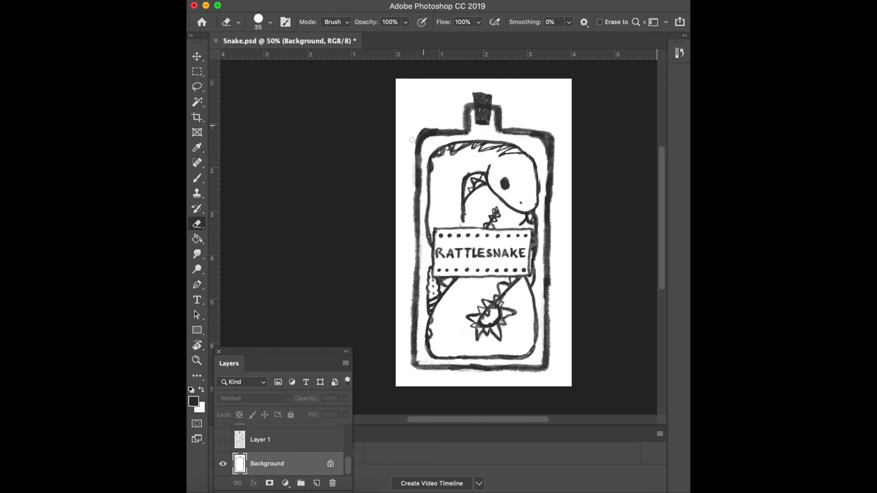
mouse_move(542, 129)
mouse_down()
mouse_move(557, 145)
mouse_move(524, 126)
mouse_up()
key(b)
mouse_move(530, 133)
mouse_down()
mouse_move(548, 182)
mouse_move(547, 156)
mouse_up()
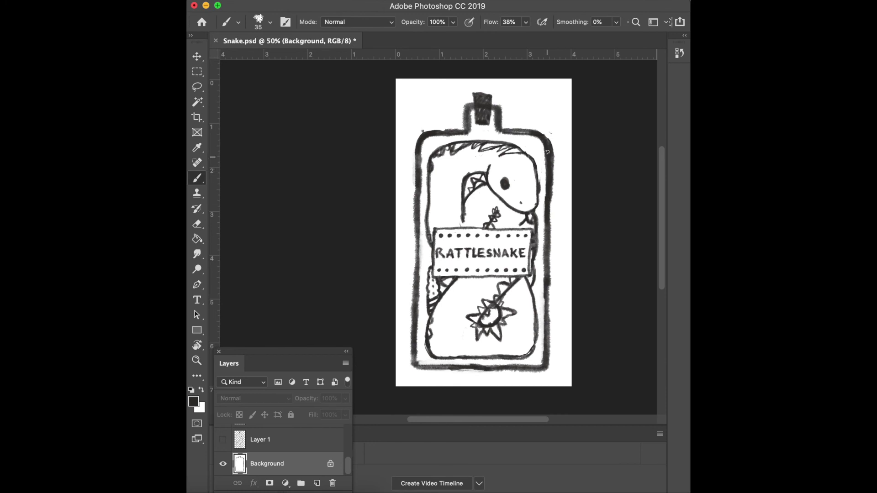
key(e)
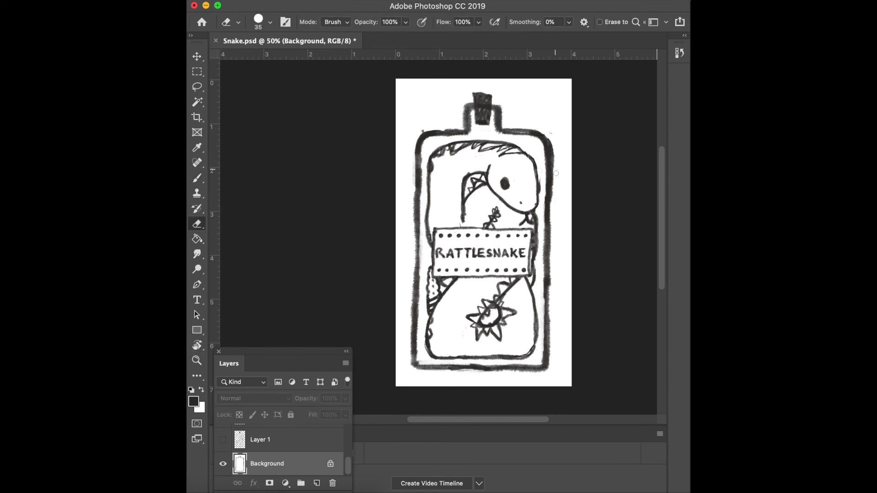
drag(555, 197, 555, 169)
scroll(261, 432, up, 2)
click(265, 439)
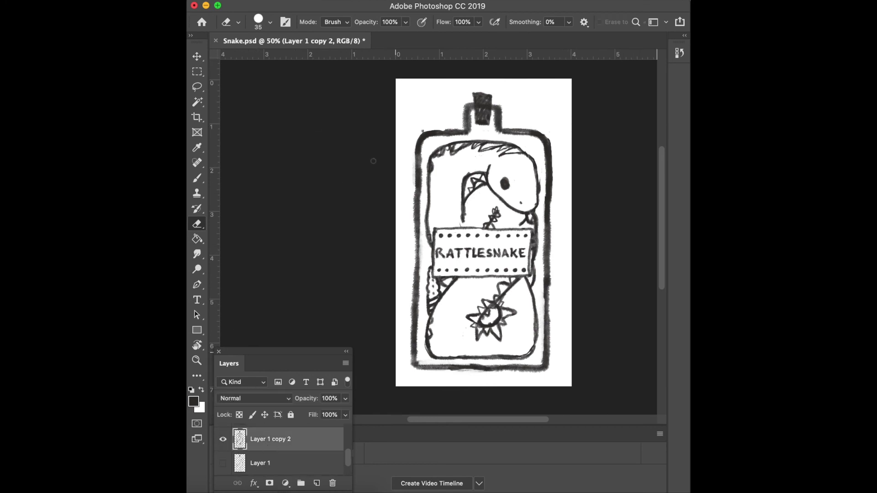
- Flatten the cork's ragged top and fill it in solid dark
drag(474, 88, 484, 94)
key(b)
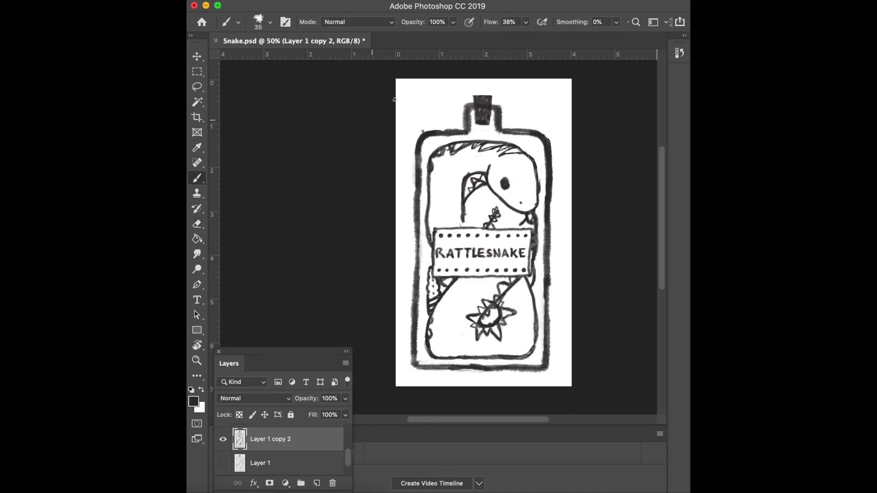
drag(478, 96, 479, 105)
- Add a new Layer 4, paint strokes along the head's top edge with a size 25 brush, then hide it
click(315, 482)
drag(518, 155, 507, 152)
key(bracketleft)
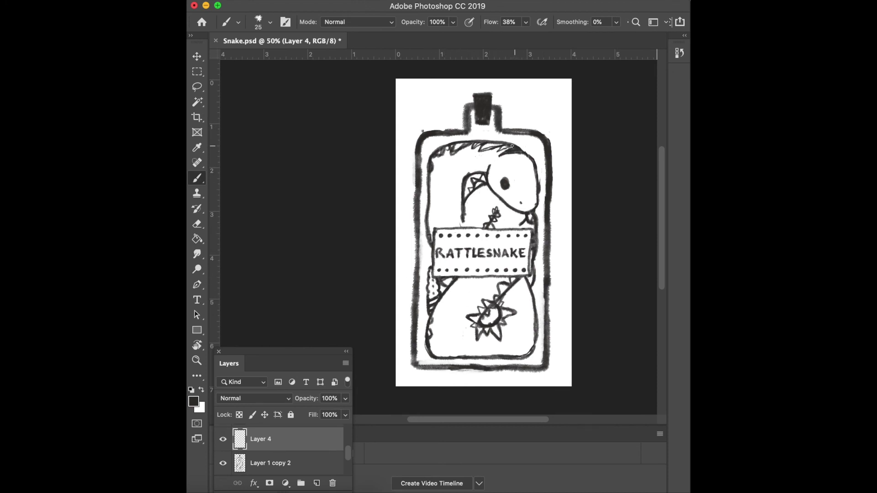
mouse_move(487, 146)
mouse_down()
mouse_move(499, 147)
mouse_move(457, 147)
mouse_up()
click(218, 439)
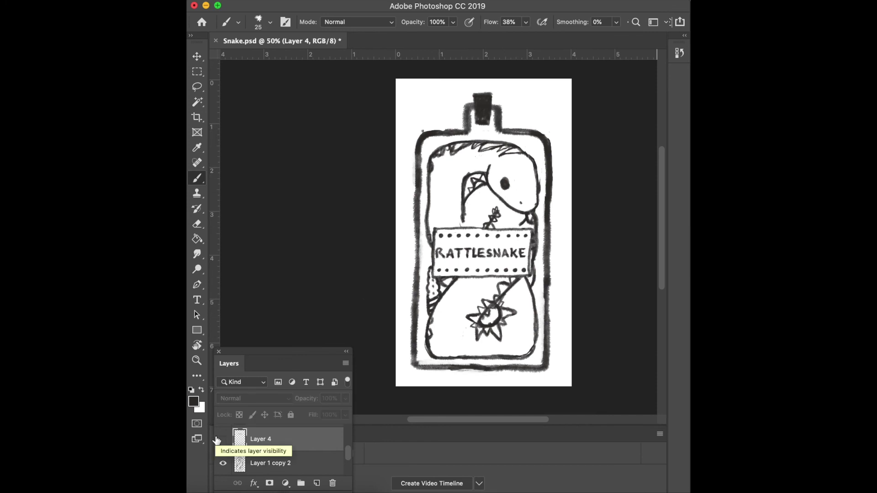
key(z)
click(457, 166)
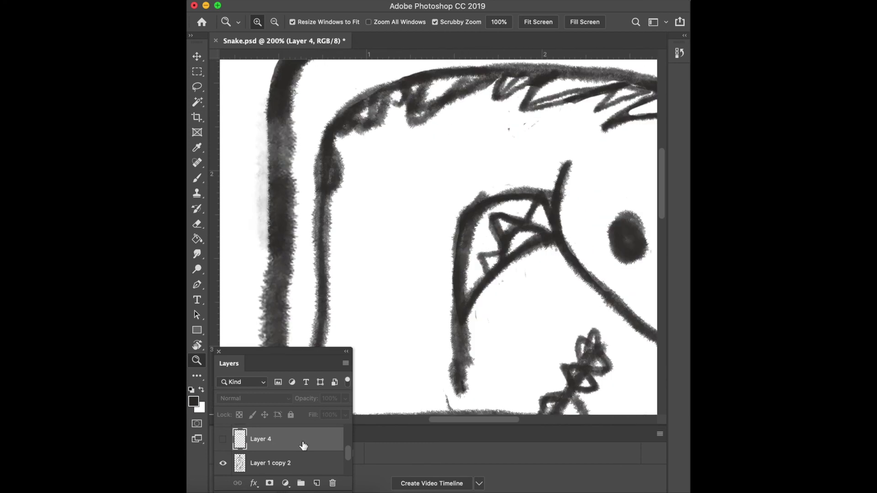
- On Layer 1 copy 2, erase the upper jaw's zigzag, smudged edges and old tooth stroke
click(274, 471)
scroll(279, 256, up, 3)
scroll(279, 256, right, 4)
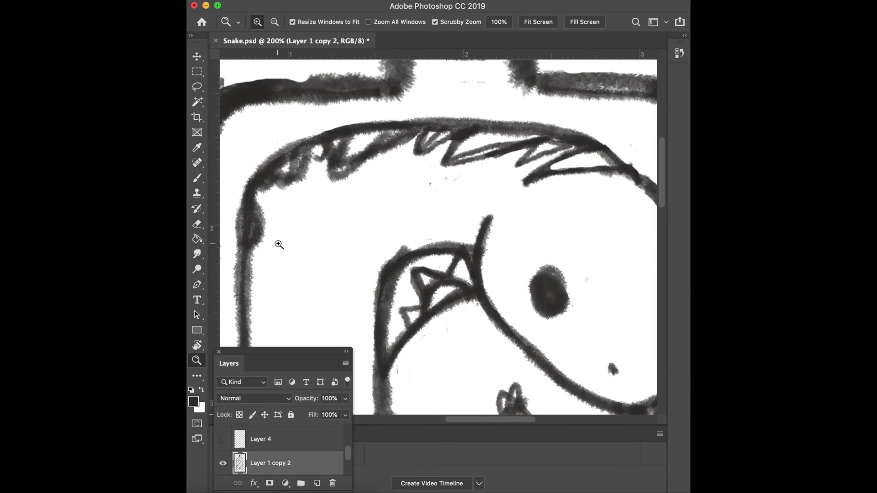
key(e)
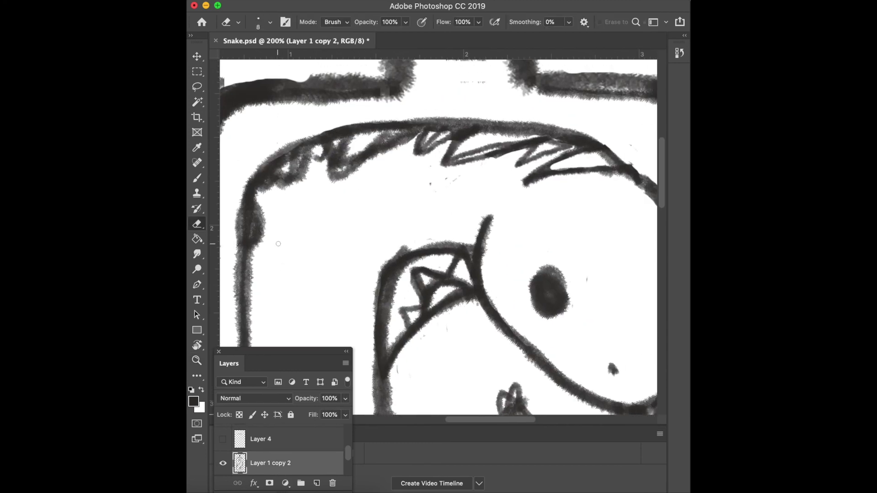
drag(463, 162, 525, 148)
mouse_move(476, 160)
mouse_down()
mouse_move(452, 167)
mouse_move(442, 133)
mouse_up()
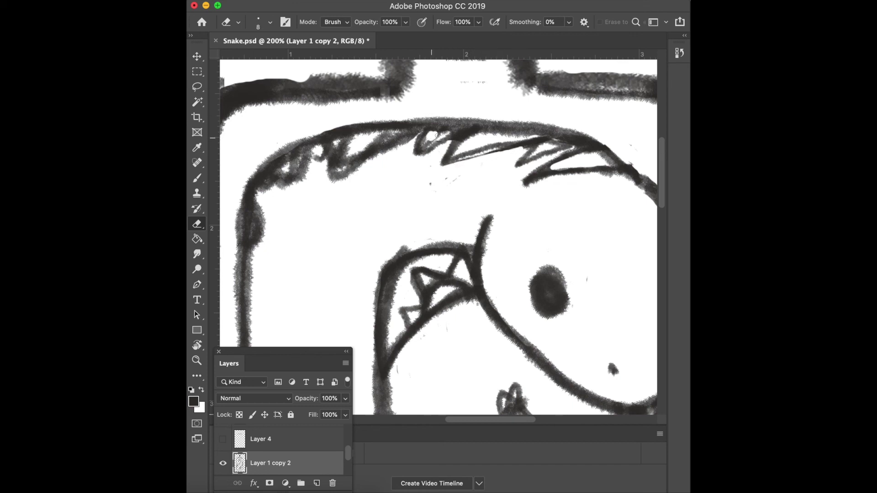
mouse_move(355, 181)
mouse_down()
mouse_move(343, 155)
mouse_move(401, 139)
mouse_up()
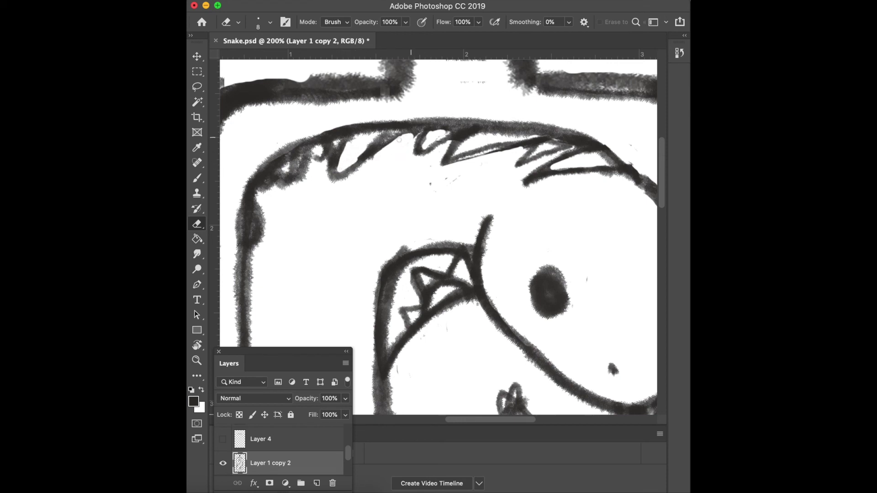
mouse_move(333, 161)
mouse_down()
mouse_move(326, 151)
mouse_move(315, 157)
mouse_move(302, 181)
mouse_move(306, 155)
mouse_move(368, 149)
mouse_move(375, 137)
mouse_move(329, 148)
mouse_up()
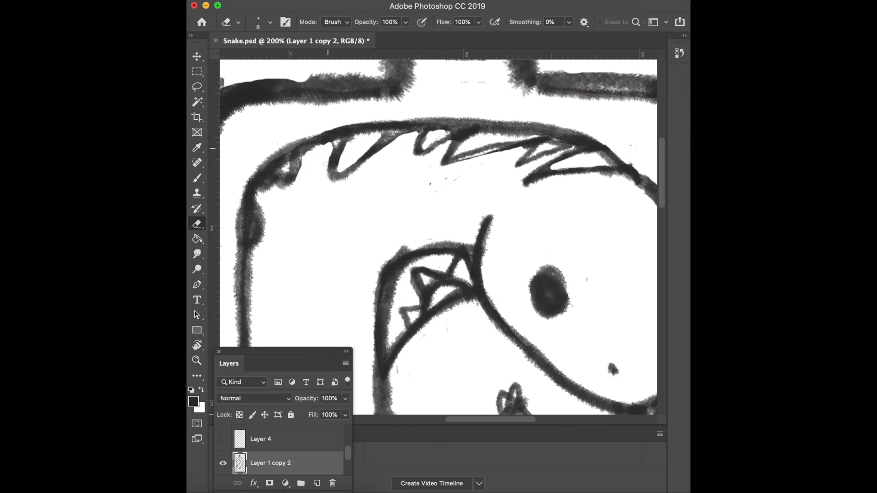
drag(398, 141, 413, 136)
mouse_move(268, 224)
mouse_down()
mouse_move(262, 203)
mouse_move(259, 253)
mouse_up()
mouse_move(294, 185)
mouse_down()
mouse_move(270, 183)
mouse_move(261, 192)
mouse_move(282, 205)
mouse_up()
mouse_move(426, 153)
mouse_down()
mouse_move(422, 133)
mouse_move(427, 151)
mouse_move(446, 141)
mouse_move(431, 139)
mouse_up()
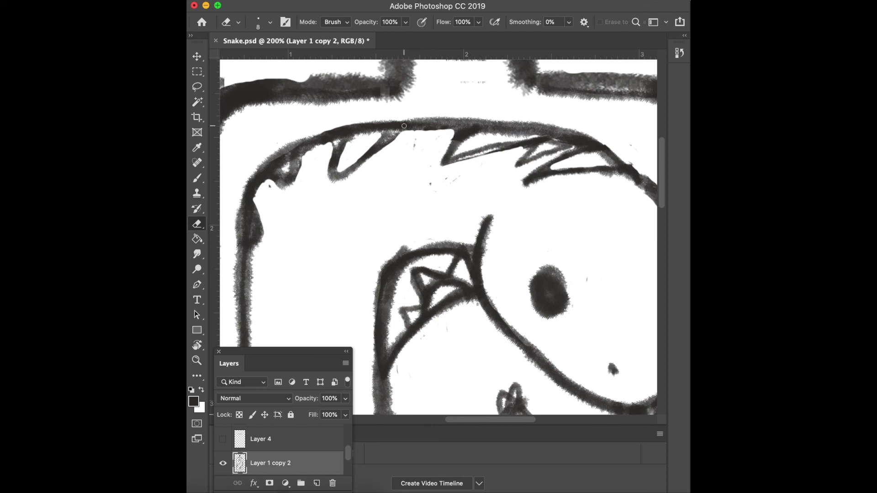
- Repaint the upper jaw teeth and darken the jaw outline
key(b)
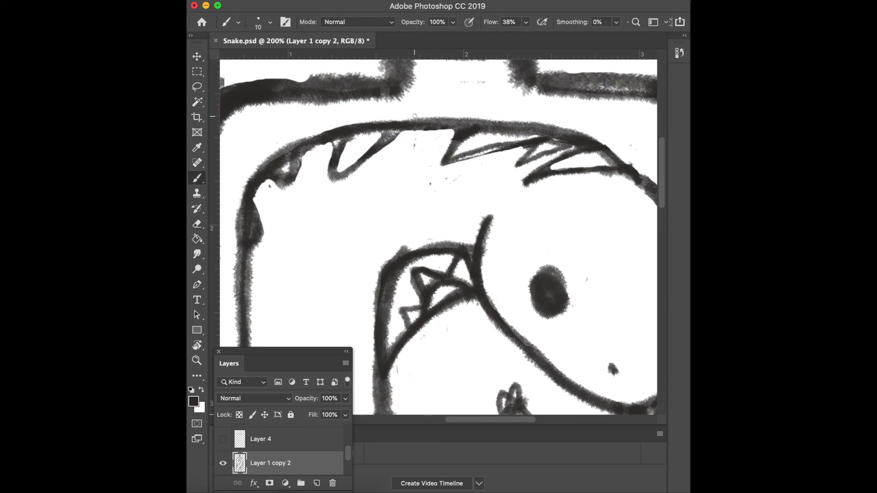
mouse_move(408, 134)
mouse_down()
mouse_move(403, 159)
mouse_move(453, 130)
mouse_up()
mouse_move(303, 154)
mouse_down()
mouse_move(332, 142)
mouse_move(304, 157)
mouse_move(313, 176)
mouse_up()
mouse_move(546, 139)
mouse_down()
mouse_move(523, 162)
mouse_move(562, 156)
mouse_up()
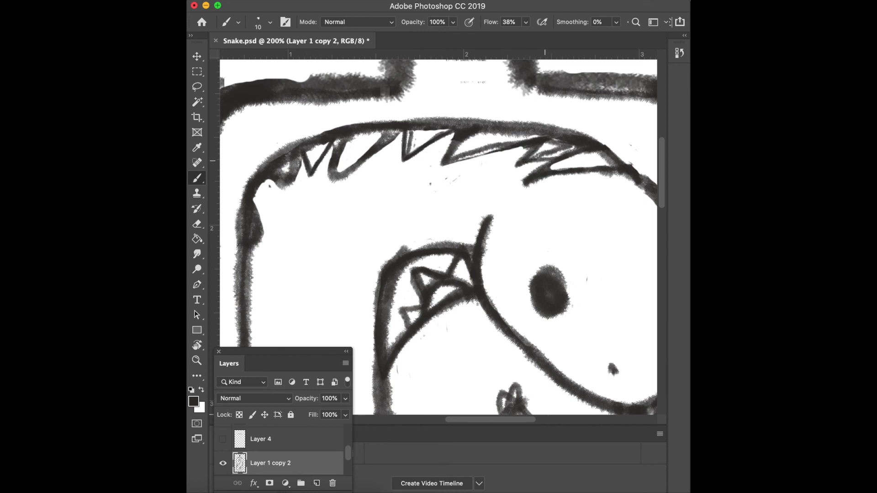
drag(267, 183, 272, 209)
drag(334, 175, 389, 142)
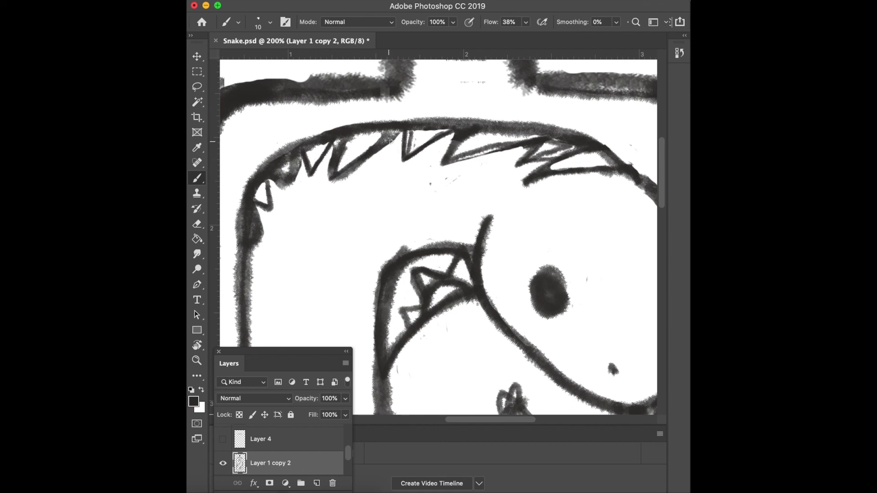
drag(592, 150, 616, 172)
- Erase the dark patch between the upper teeth and repaint the tooth line
key(e)
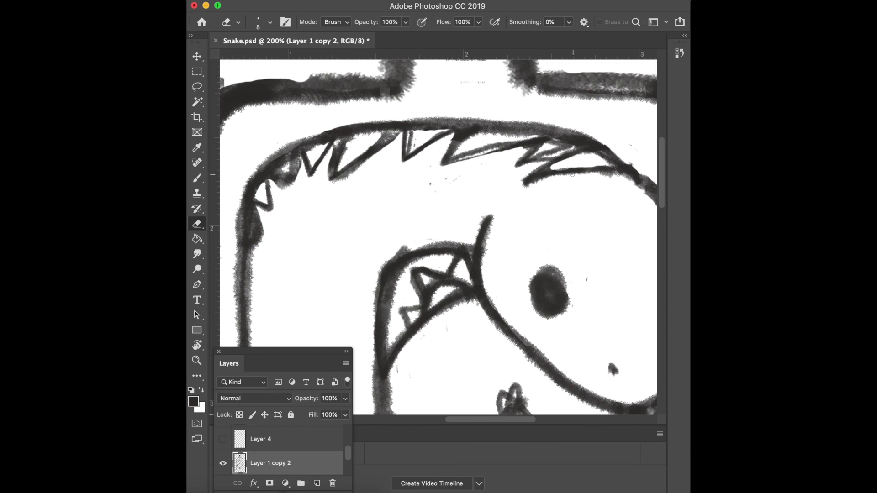
drag(552, 149, 563, 145)
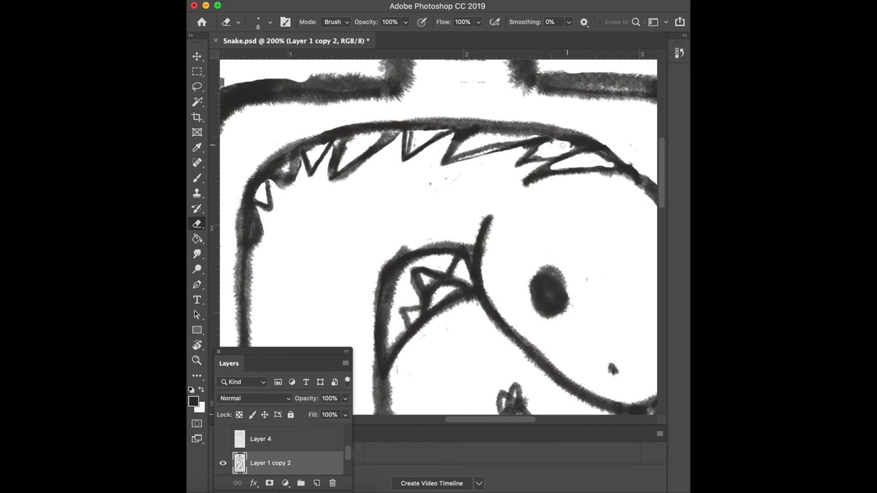
key(b)
mouse_move(529, 159)
mouse_down()
mouse_move(569, 152)
mouse_move(553, 142)
mouse_up()
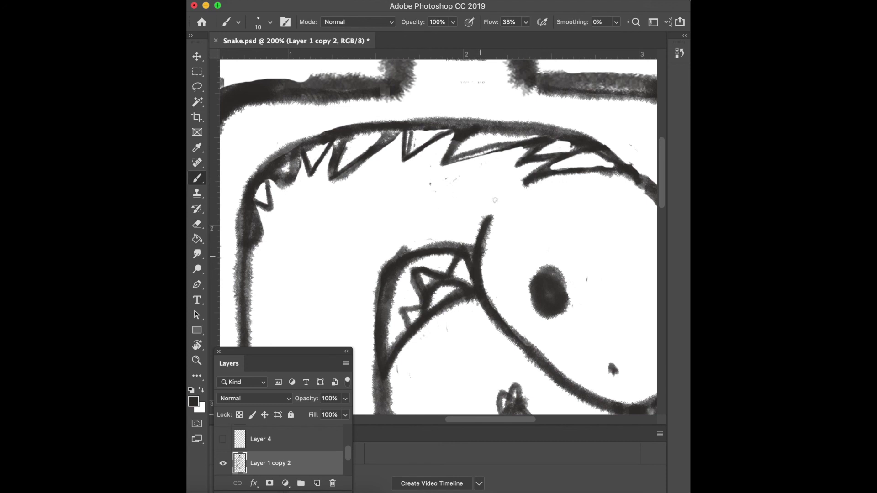
drag(448, 160, 486, 159)
scroll(452, 152, down, 5)
- Erase the messy lower row of tooth lines under the snake's upper jaw
scroll(452, 152, down, 5)
scroll(452, 153, down, 5)
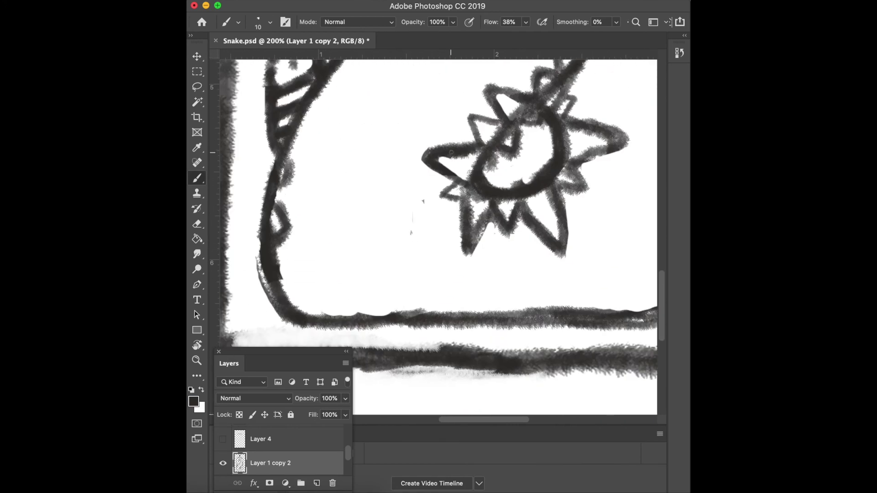
scroll(451, 152, right, 3)
scroll(451, 153, up, 5)
scroll(452, 152, up, 5)
scroll(451, 152, up, 4)
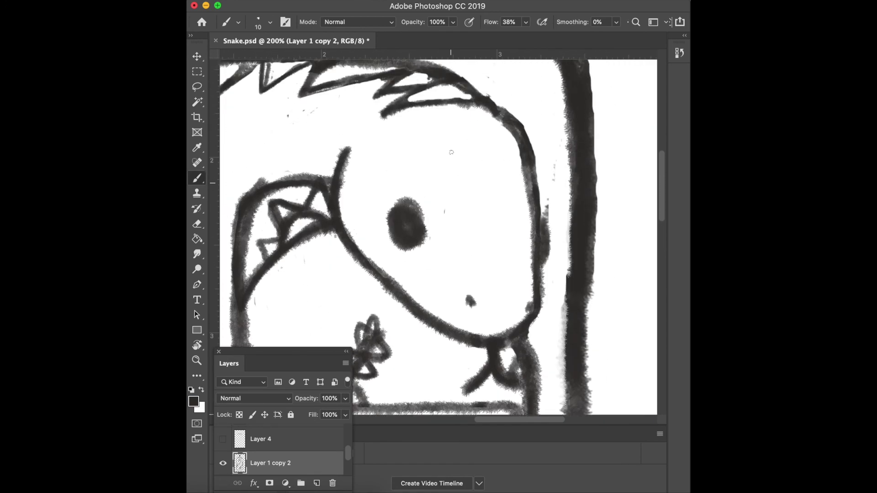
scroll(452, 152, up, 2)
scroll(451, 152, left, 3)
scroll(452, 153, down, 5)
scroll(451, 152, down, 5)
scroll(451, 152, right, 3)
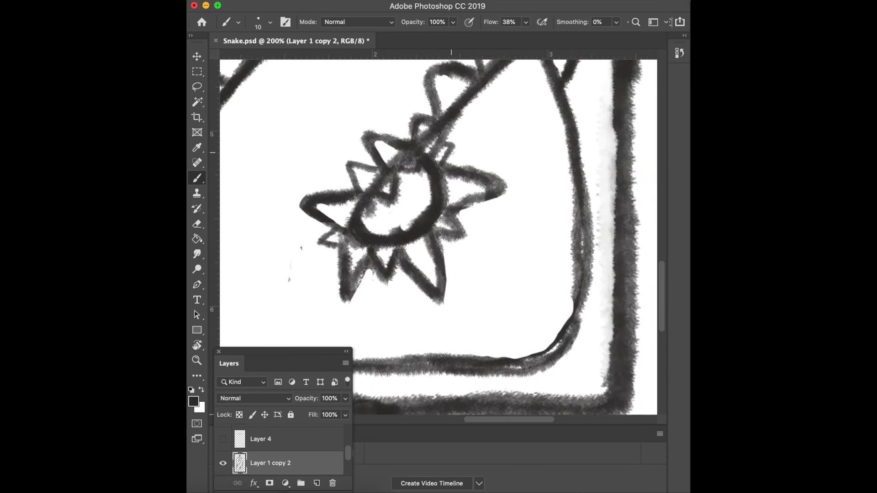
scroll(452, 152, up, 8)
scroll(451, 152, up, 3)
scroll(451, 152, left, 1)
scroll(452, 152, left, 1)
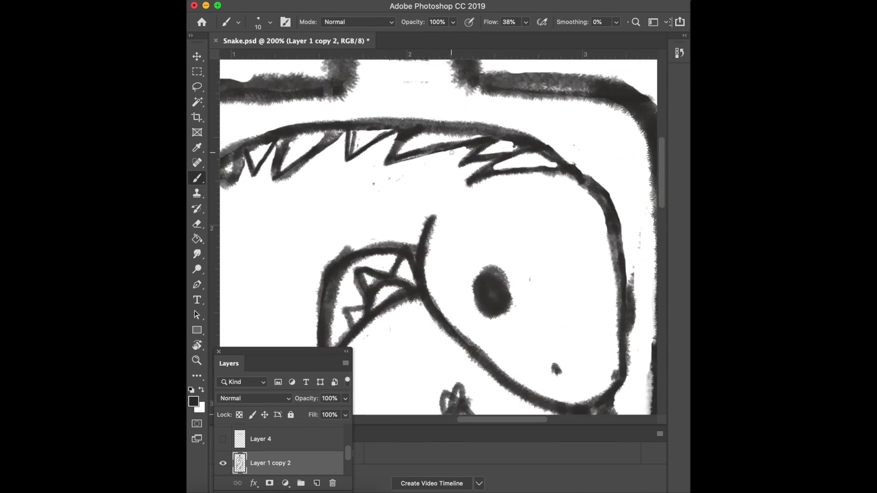
key(e)
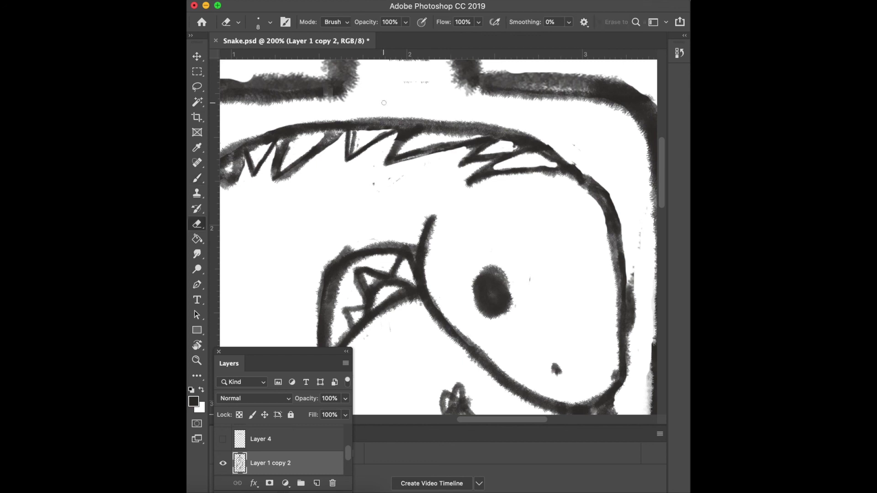
mouse_move(477, 167)
mouse_down()
mouse_move(513, 177)
mouse_move(500, 164)
mouse_up()
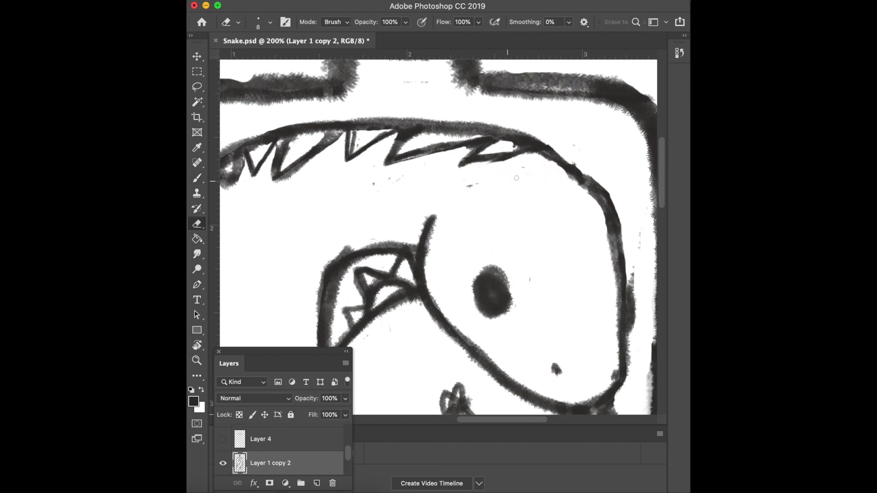
- Paint a thicker, extended lower tooth zigzag and erase the dark specks inside it
key(b)
mouse_move(466, 166)
mouse_down()
mouse_move(537, 154)
mouse_move(477, 164)
mouse_up()
mouse_move(541, 153)
mouse_down()
mouse_move(516, 168)
mouse_move(480, 155)
mouse_move(527, 152)
mouse_move(494, 157)
mouse_up()
key(e)
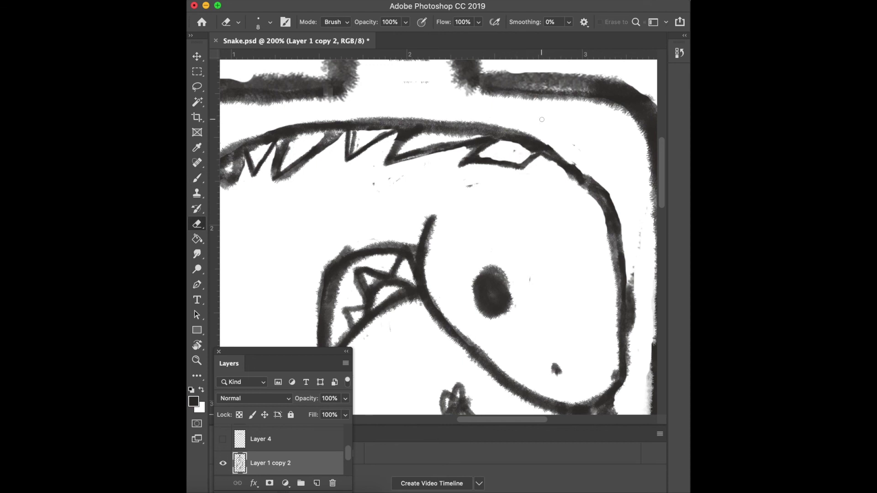
mouse_move(521, 155)
mouse_down()
mouse_move(531, 150)
mouse_move(480, 157)
mouse_move(512, 159)
mouse_up()
- Erase a small dark speck near the snake's head and add a small ink dab inside the head outline
click(556, 369)
key(b)
click(556, 380)
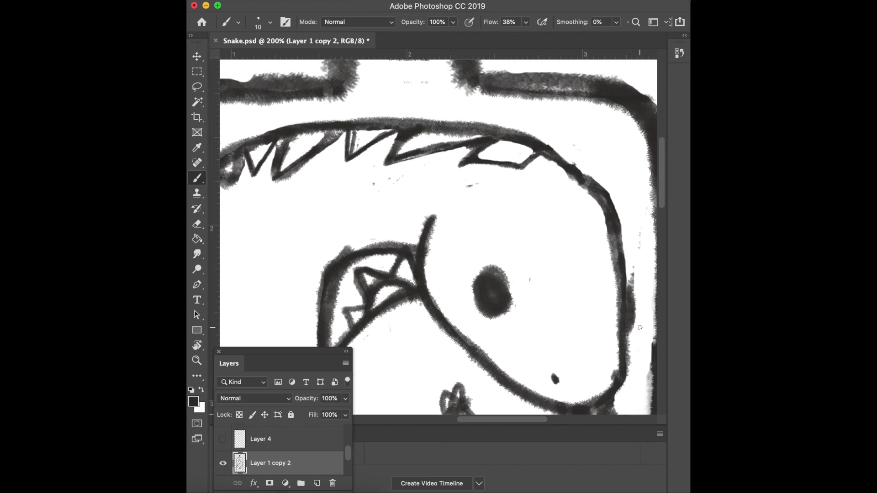
scroll(640, 328, down, 10)
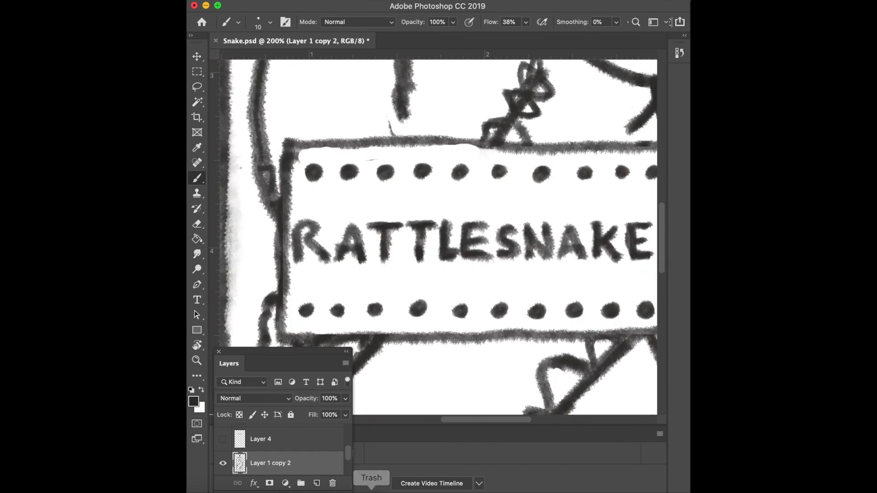
- On Rectangle 1, darken the label's left and right borders with the size-35 splatter brush
click(332, 483)
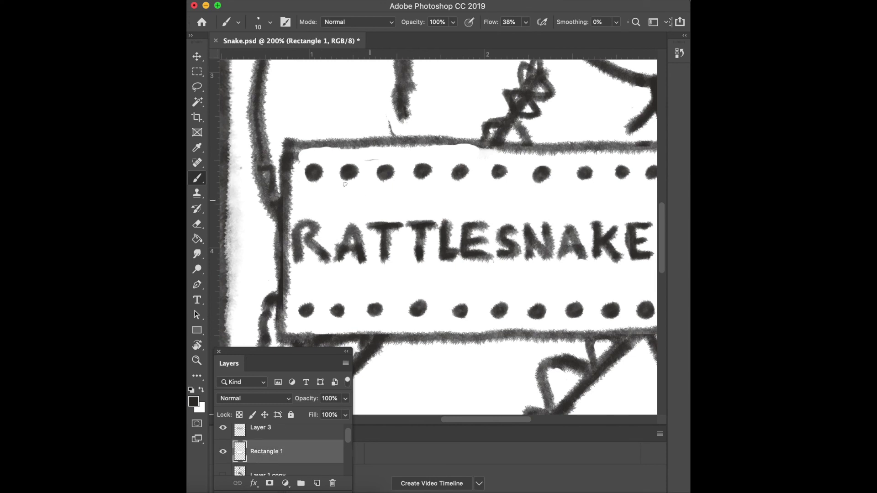
key(period)
drag(281, 260, 283, 314)
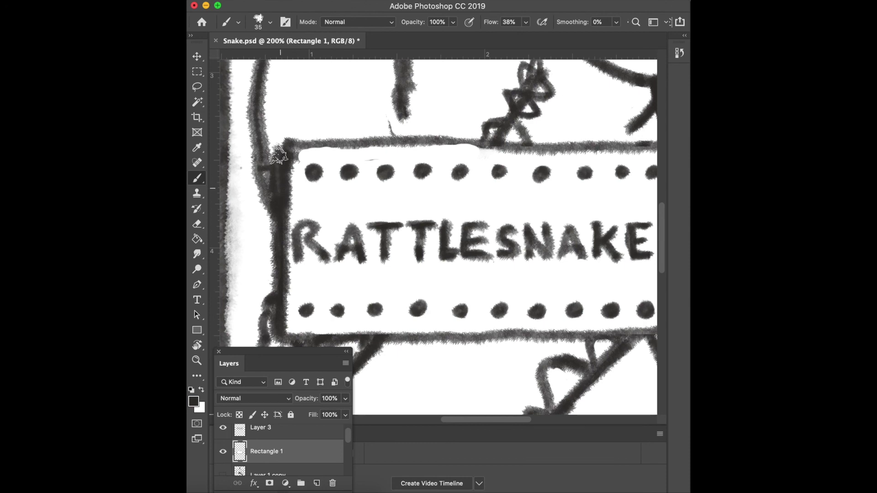
scroll(283, 316, right, 10)
mouse_move(498, 144)
mouse_down()
mouse_move(499, 315)
mouse_move(491, 141)
mouse_up()
scroll(494, 164, down, 4)
scroll(495, 164, left, 3)
scroll(496, 167, up, 5)
scroll(496, 166, right, 3)
mouse_move(510, 306)
mouse_down()
mouse_move(506, 135)
mouse_move(501, 293)
mouse_up()
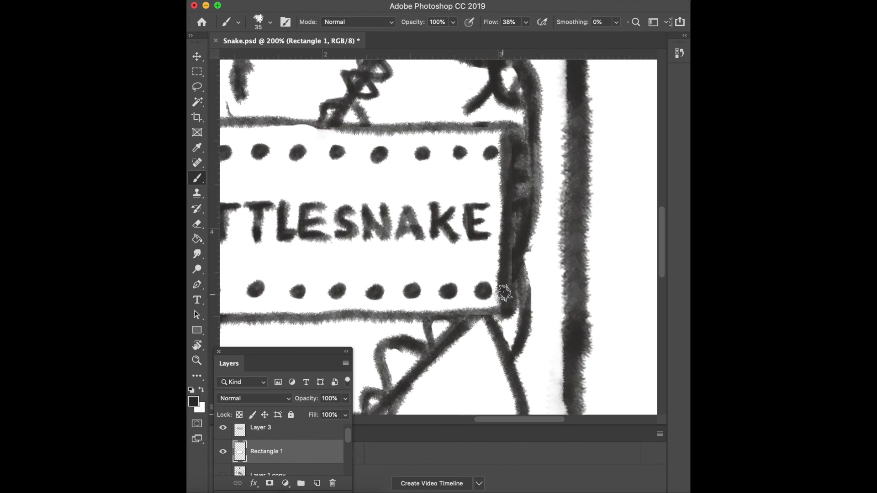
- Erase the stray grey strokes along the label's right edge
key(e)
mouse_move(525, 210)
mouse_down()
mouse_move(520, 126)
mouse_move(515, 269)
mouse_up()
scroll(516, 232, up, 5)
scroll(516, 232, down, 8)
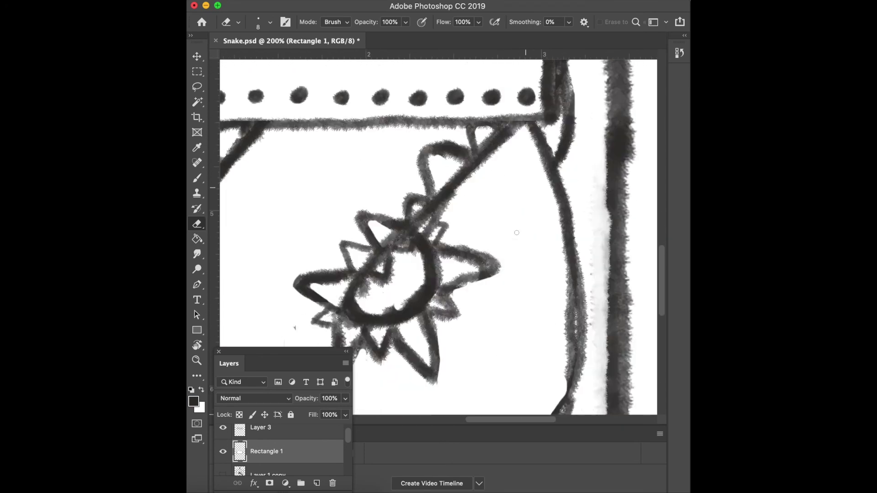
scroll(517, 233, up, 5)
scroll(517, 233, up, 5)
scroll(581, 136, right, 1)
scroll(581, 136, right, 1)
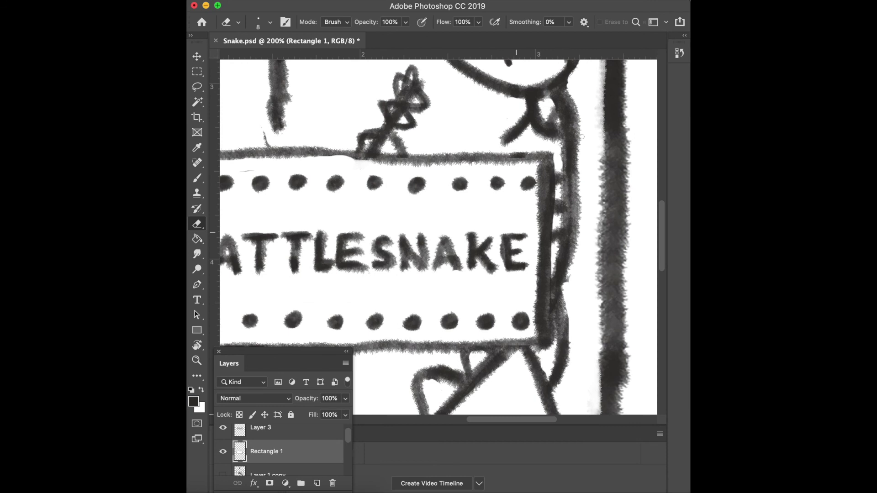
drag(554, 152, 555, 246)
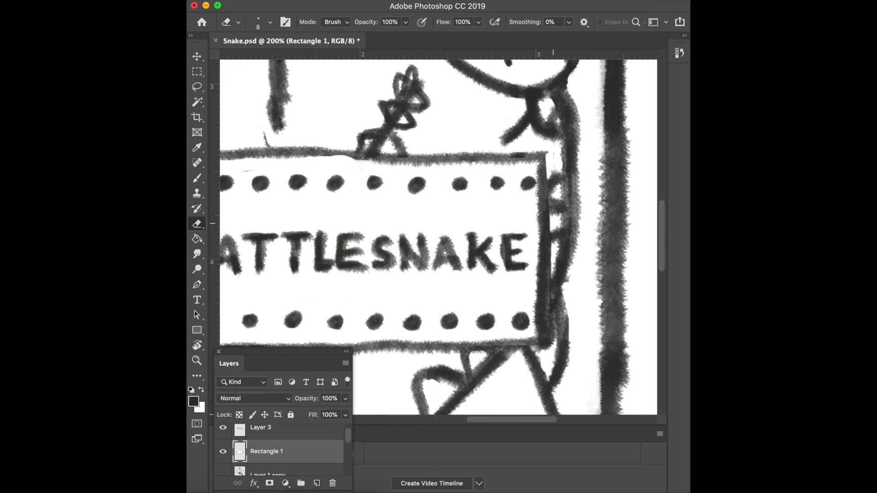
scroll(552, 161, down, 3)
scroll(552, 161, left, 3)
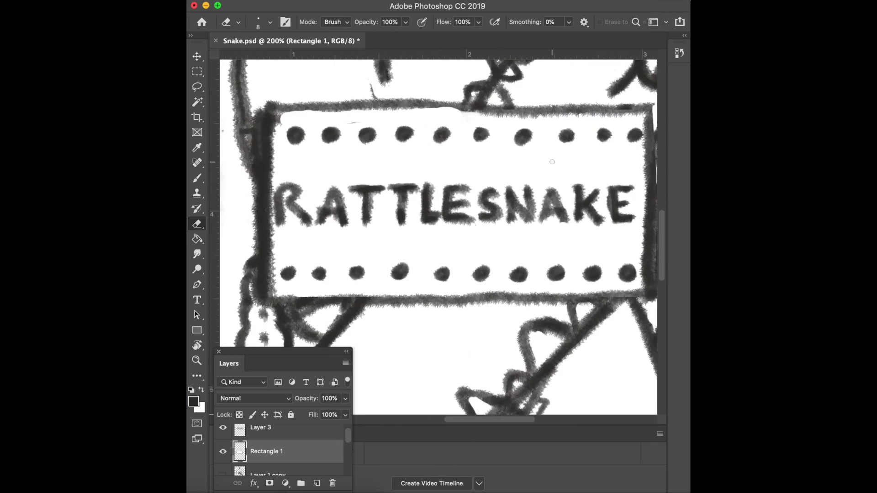
scroll(552, 162, down, 3)
scroll(553, 162, down, 3)
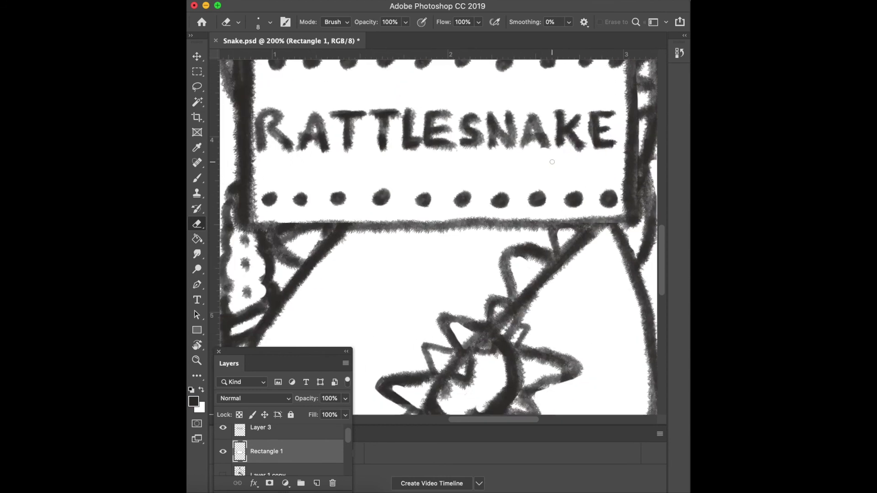
scroll(552, 162, down, 5)
scroll(553, 162, down, 3)
scroll(552, 161, up, 10)
scroll(552, 161, up, 2)
scroll(552, 161, up, 5)
scroll(552, 162, up, 5)
scroll(553, 162, right, 2)
scroll(552, 162, up, 1)
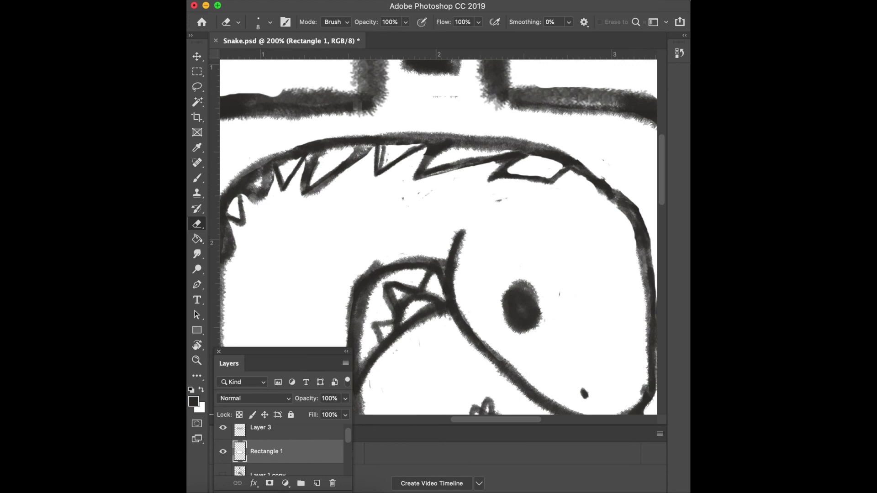
scroll(375, 147, down, 1)
scroll(375, 147, down, 3)
scroll(375, 147, left, 2)
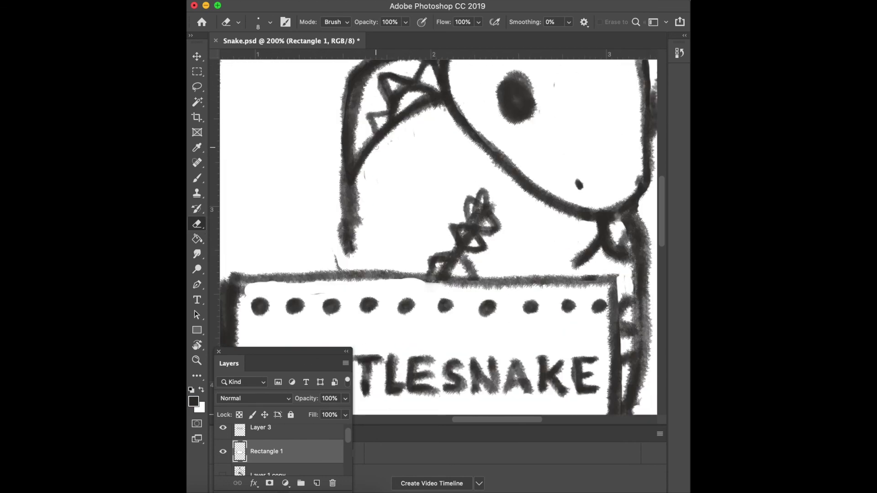
scroll(375, 147, down, 3)
scroll(375, 147, down, 3)
scroll(375, 148, down, 1)
scroll(376, 148, down, 4)
scroll(375, 147, right, 4)
scroll(376, 147, up, 1)
- Zoom out to 50% to check the full drawing, then zoom into the label's top-right corner
click(199, 362)
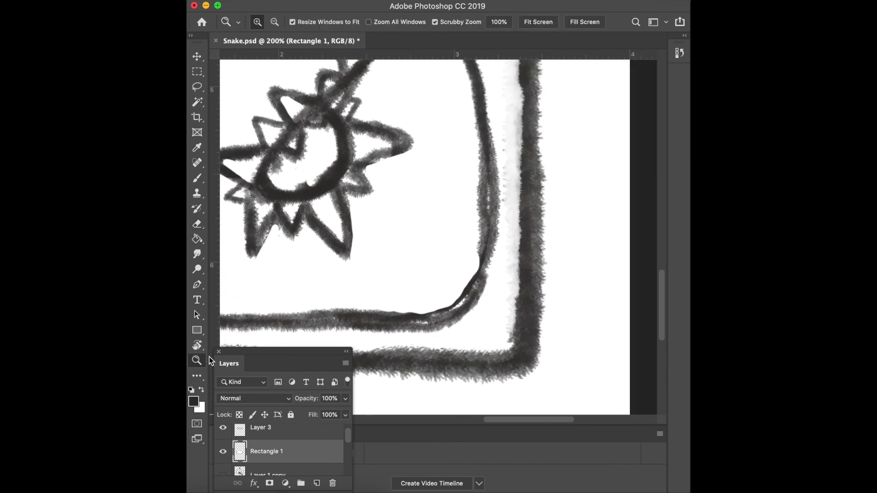
alt+click(374, 284)
scroll(457, 301, left, 5)
scroll(457, 301, up, 2)
scroll(533, 322, up, 2)
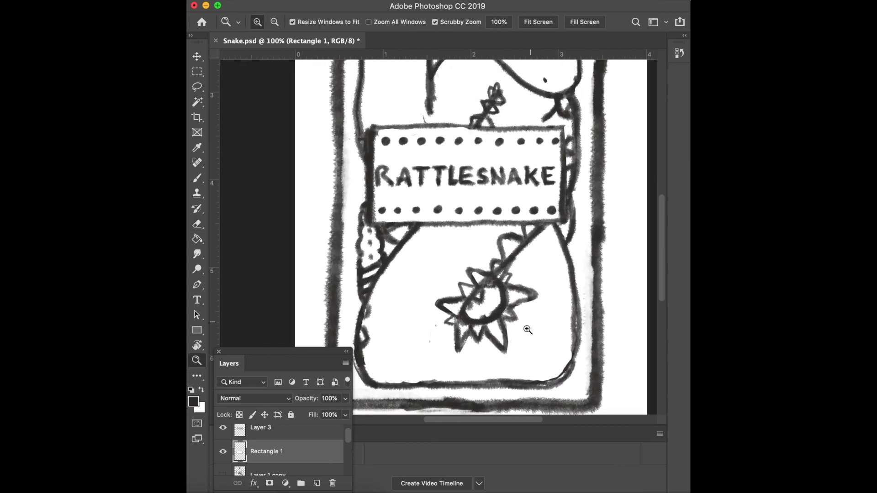
alt+click(532, 323)
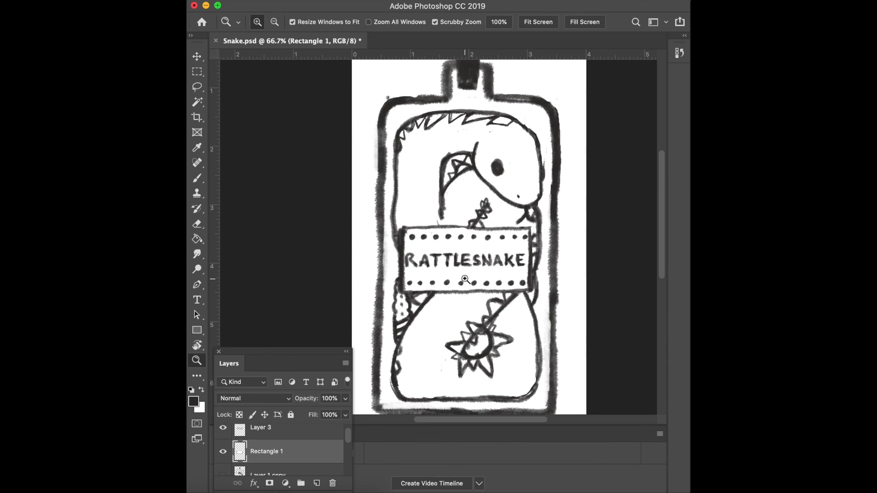
drag(465, 279, 470, 238)
alt+click(471, 238)
alt+click(471, 238)
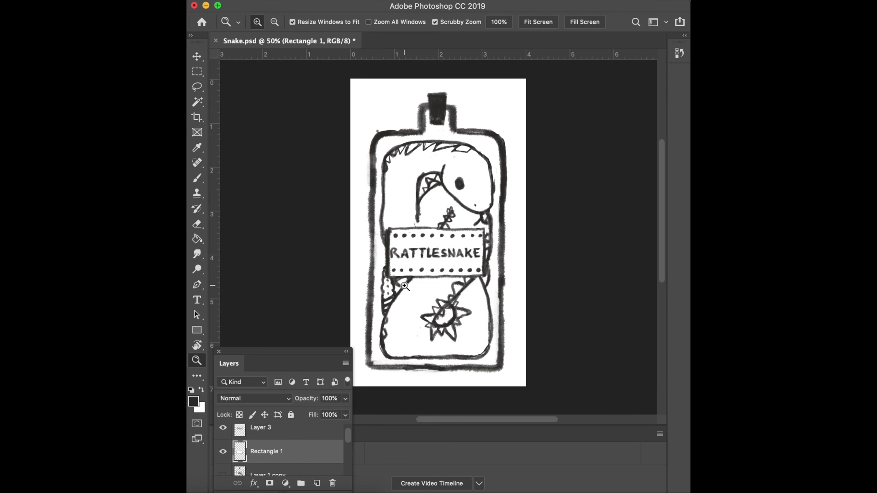
click(491, 229)
key(e)
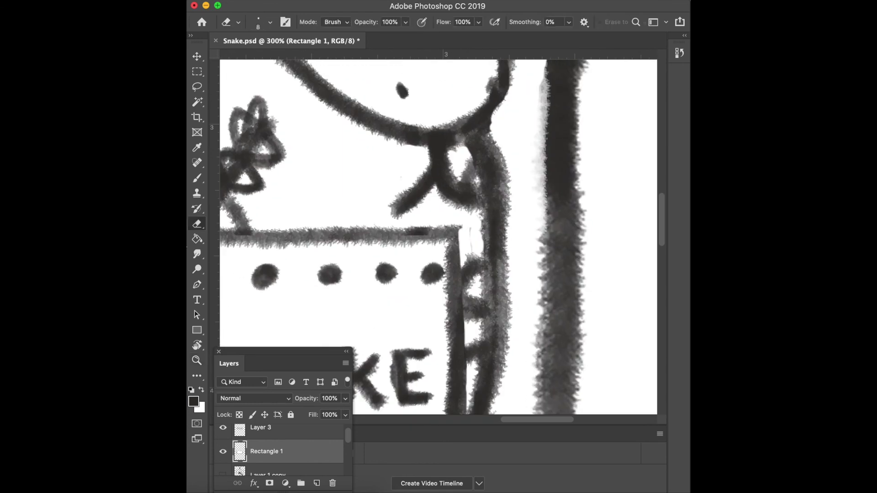
- On Layer 1 copy 2, erase the dark area inside the neck loop and repaint the neck stroke
scroll(279, 452, down, 3)
click(276, 459)
drag(464, 176, 479, 206)
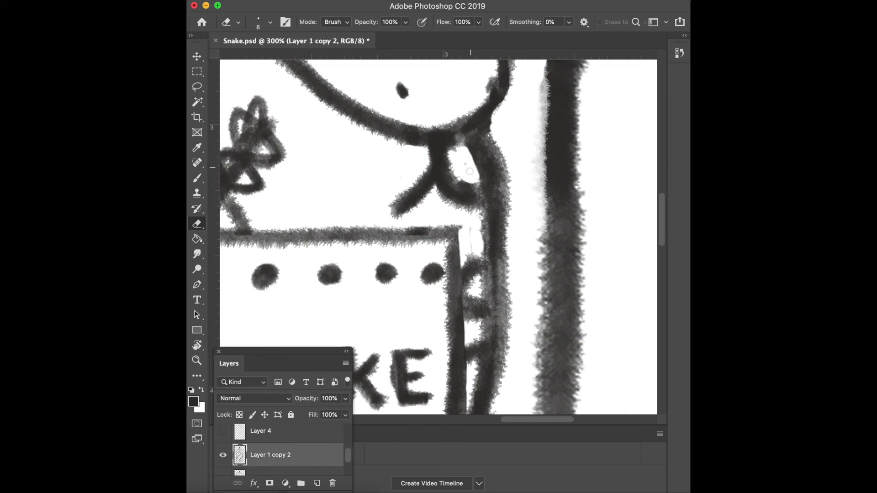
key(b)
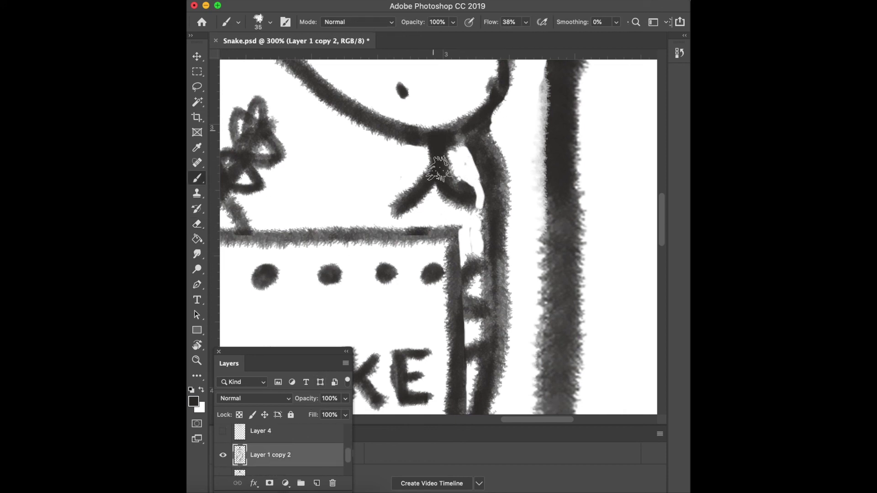
mouse_move(479, 263)
mouse_down()
mouse_move(485, 224)
mouse_move(480, 300)
mouse_move(488, 319)
mouse_up()
- Widen the white gap inside the loop, then erase stray specks on the Background layer
key(e)
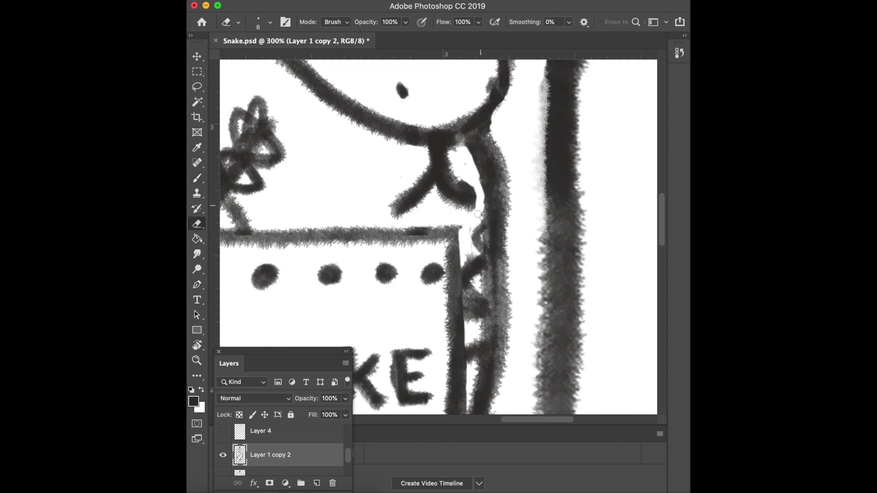
drag(458, 173, 454, 151)
scroll(424, 238, right, 5)
scroll(411, 283, up, 10)
scroll(397, 334, right, 4)
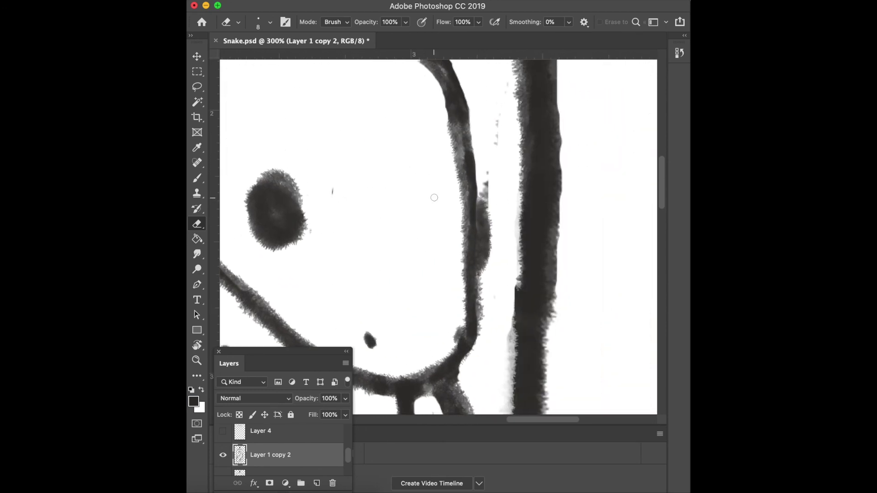
scroll(384, 384, left, 2)
scroll(279, 453, down, 3)
click(266, 464)
drag(533, 150, 529, 165)
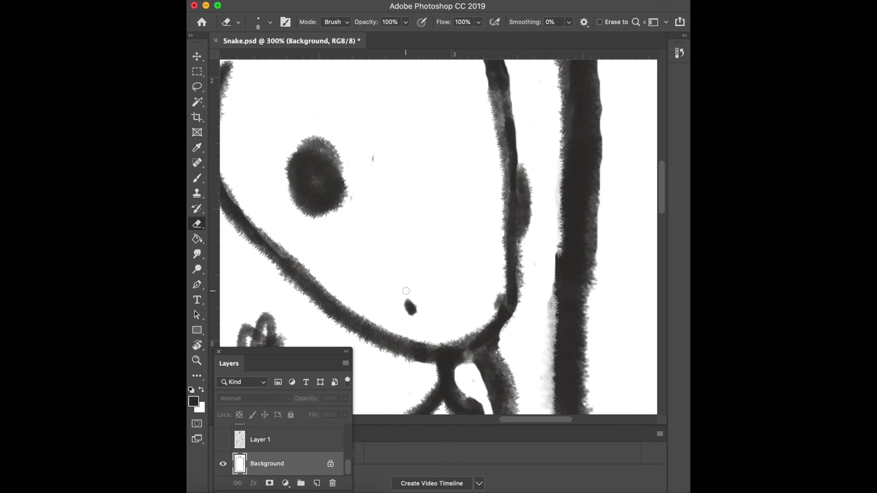
- Erase the dark patch at the bottle frame's lower-left corner
scroll(495, 82, down, 10)
scroll(495, 82, down, 3)
scroll(495, 82, left, 2)
scroll(496, 82, down, 10)
scroll(495, 82, down, 1)
scroll(496, 82, down, 5)
scroll(493, 84, left, 5)
scroll(492, 85, right, 3)
scroll(490, 87, right, 1)
mouse_move(459, 320)
mouse_down()
mouse_move(467, 305)
mouse_move(463, 328)
mouse_up()
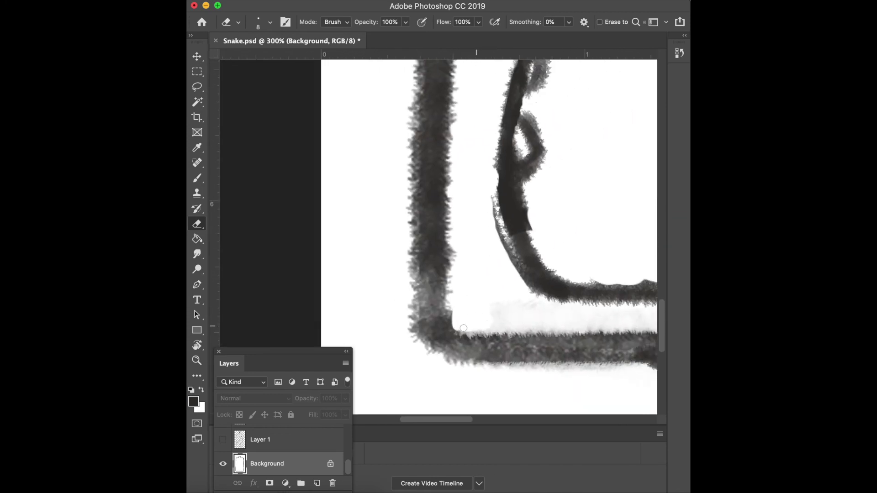
- Hide Layer 1 copy 2 briefly to compare the cleaned areas
scroll(467, 289, up, 10)
scroll(467, 289, up, 10)
scroll(466, 289, up, 10)
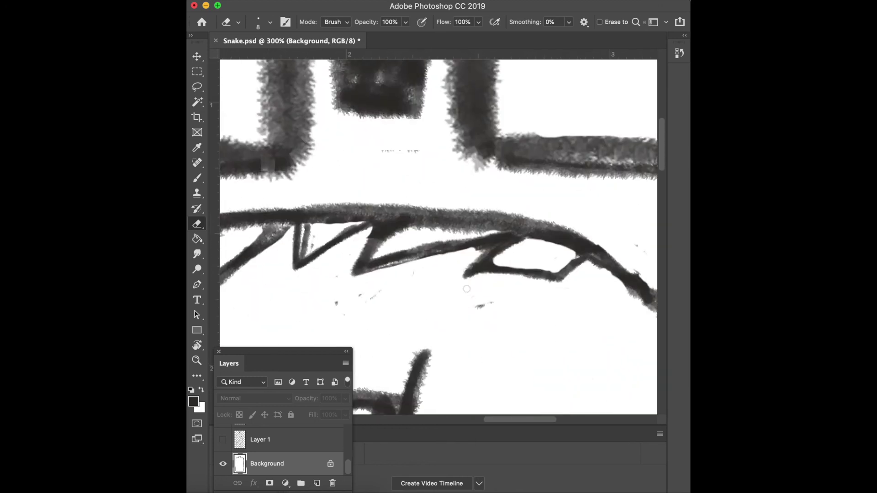
scroll(467, 288, up, 5)
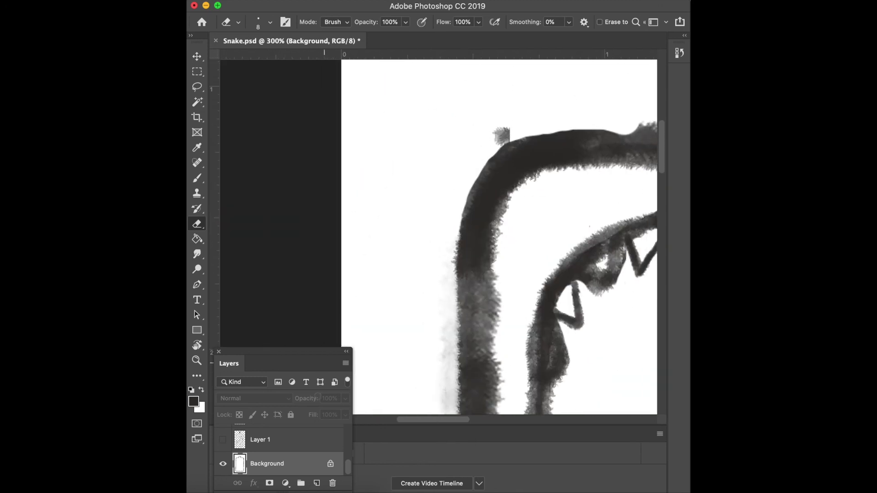
scroll(327, 459, up, 1)
click(222, 442)
click(221, 441)
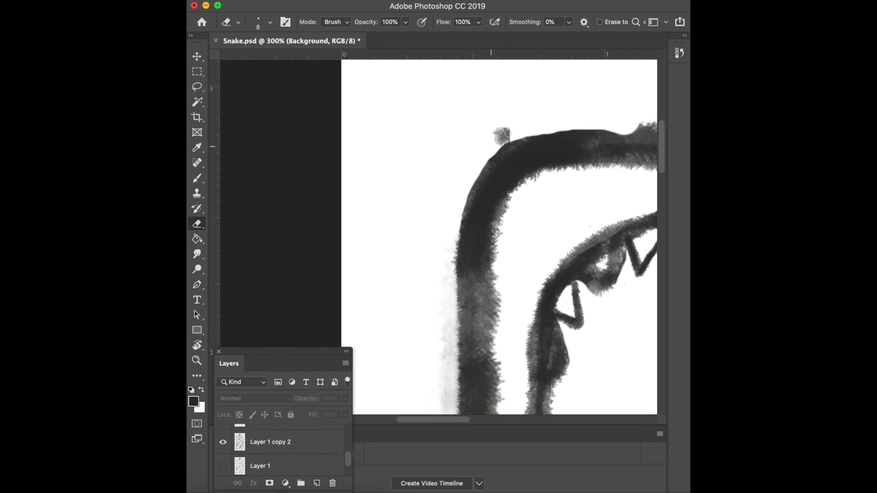
- Reactivate Layer 1 copy 2 and erase the grey patch and faint fringe along the curve
click(223, 442)
click(223, 441)
click(283, 442)
drag(507, 142, 499, 131)
scroll(516, 116, down, 10)
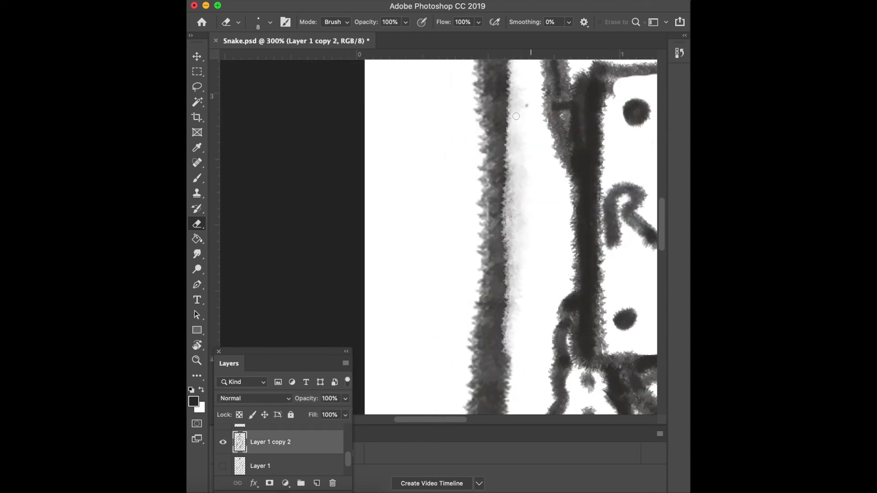
scroll(517, 116, down, 10)
scroll(517, 116, down, 10)
drag(450, 254, 458, 263)
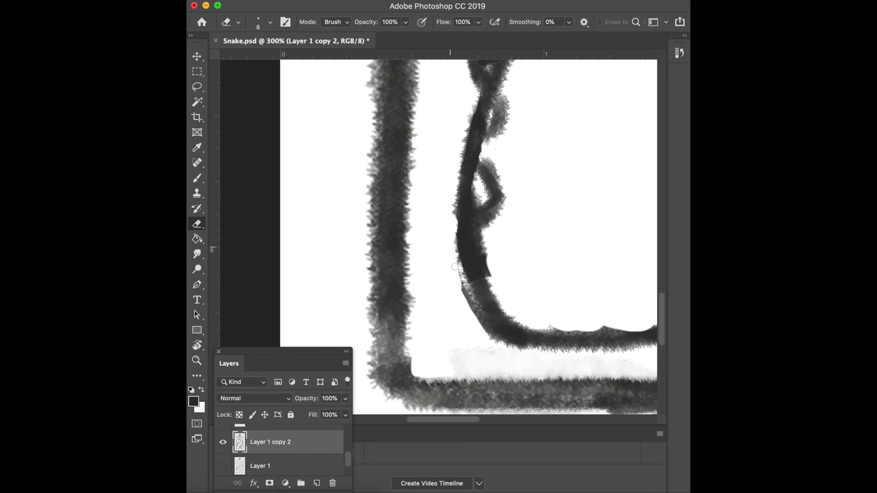
drag(453, 203, 454, 219)
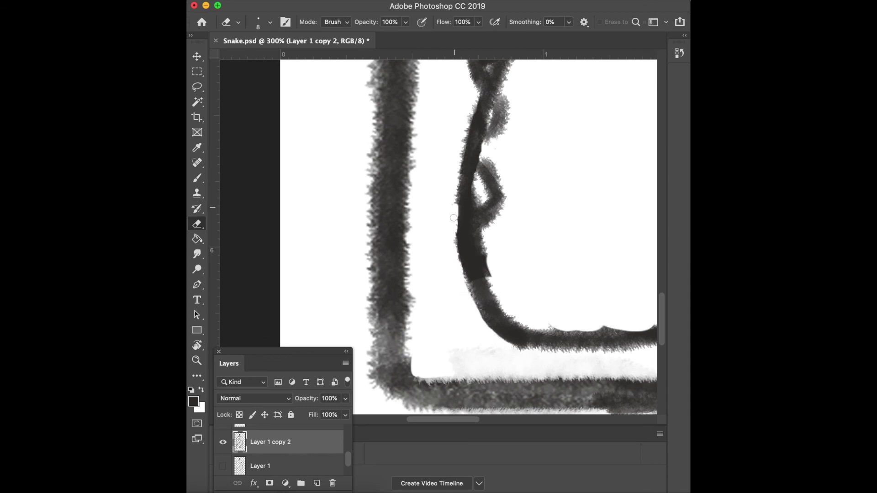
- Darken the zigzag teeth's lower and upper edges and the leftmost tooth
scroll(439, 165, down, 5)
scroll(440, 163, right, 4)
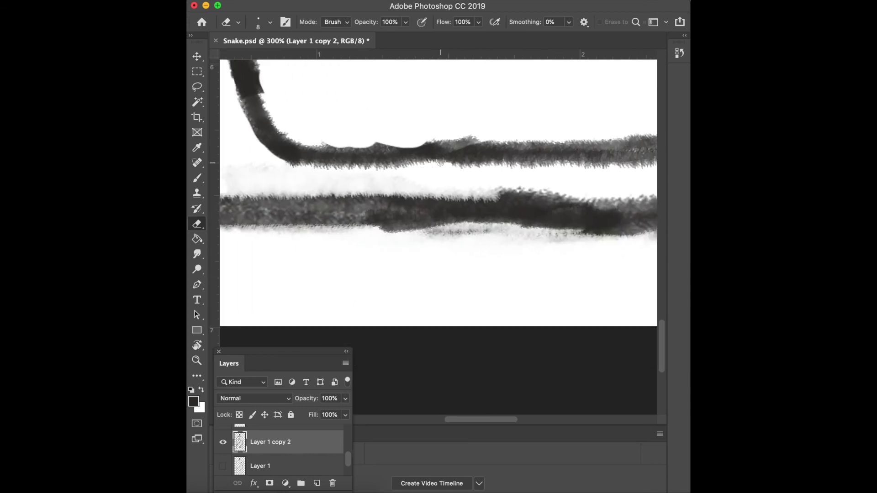
scroll(461, 204, up, 5)
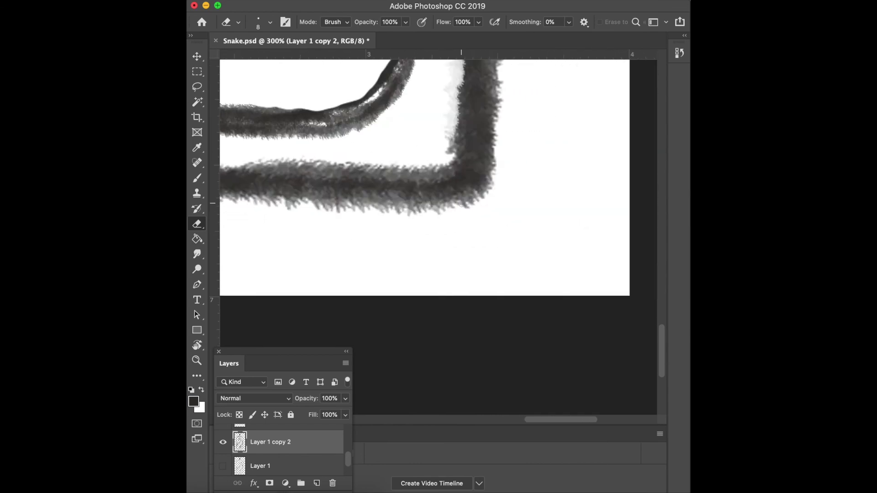
scroll(462, 204, right, 5)
scroll(462, 201, up, 5)
scroll(461, 199, up, 5)
scroll(461, 200, up, 5)
scroll(460, 199, left, 3)
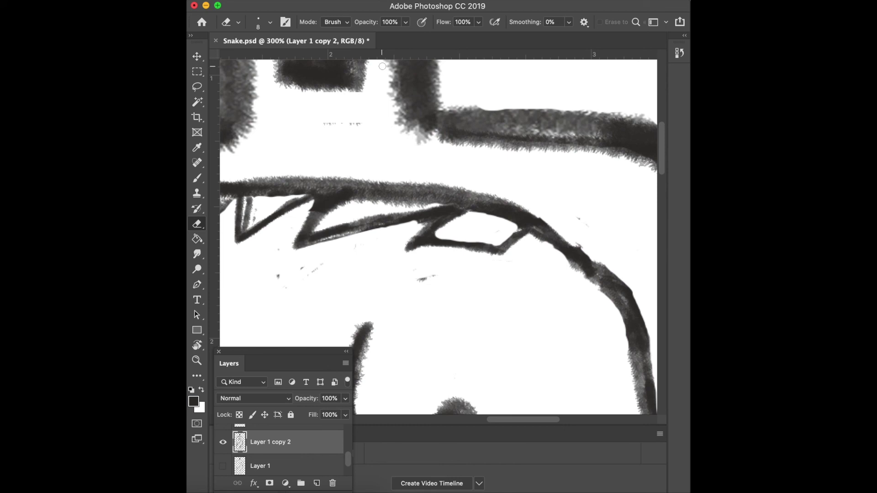
key(b)
drag(411, 249, 464, 247)
key(ctrl+z)
mouse_move(409, 249)
mouse_down()
mouse_move(495, 257)
mouse_move(517, 237)
mouse_up()
drag(315, 211, 447, 206)
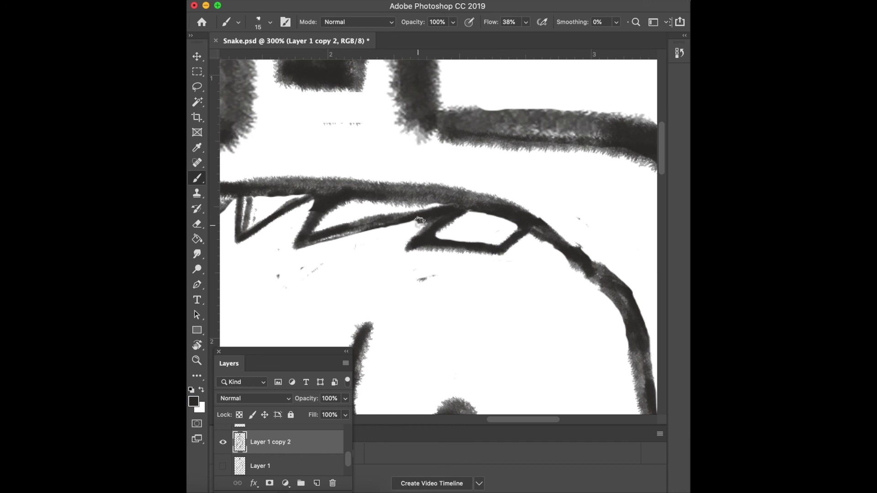
drag(258, 197, 285, 190)
scroll(284, 190, left, 8)
scroll(284, 189, left, 1)
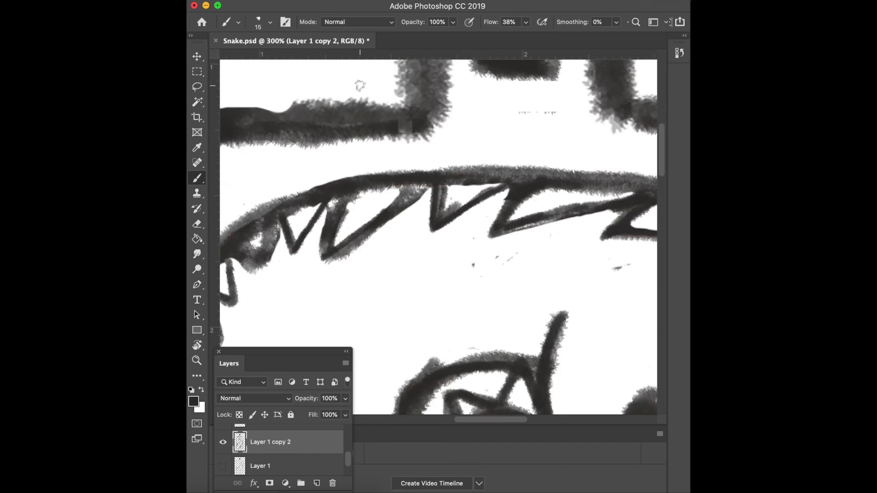
- Replace the misshapen middle zigzag tooth with a cleanly painted V-shaped tooth
key(e)
drag(333, 238, 338, 205)
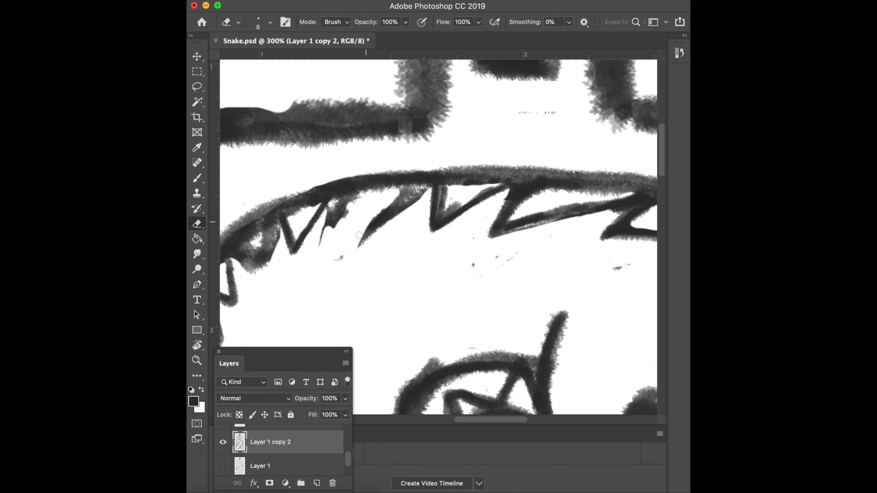
key(b)
mouse_move(334, 198)
mouse_down()
mouse_move(377, 223)
mouse_move(338, 197)
mouse_up()
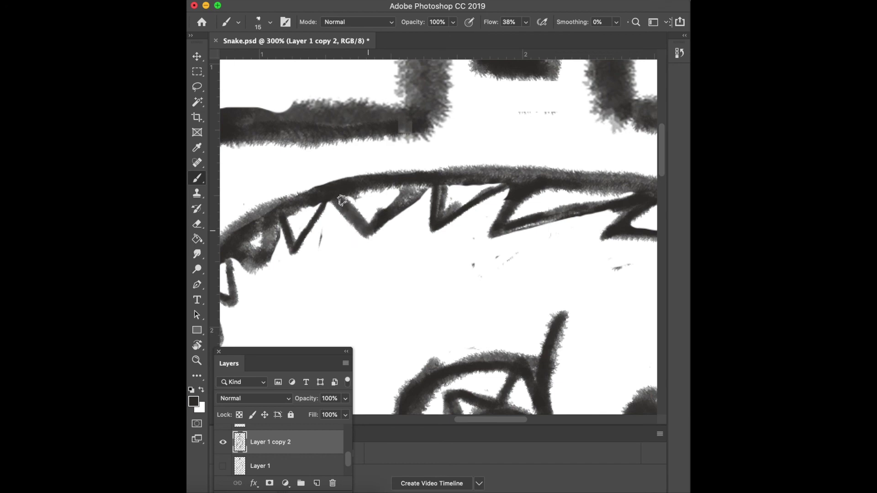
scroll(340, 199, down, 5)
scroll(349, 201, right, 10)
scroll(349, 201, down, 5)
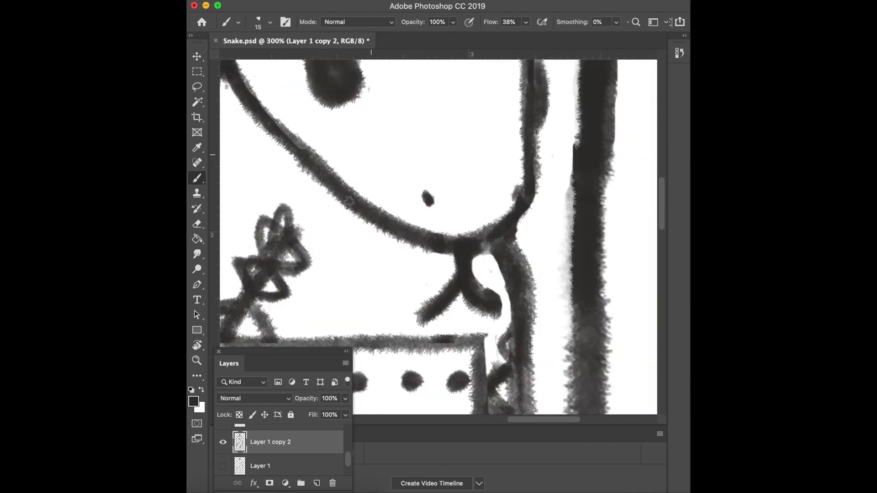
scroll(348, 202, down, 5)
scroll(349, 202, left, 3)
- Zoom in on the dotted RATTLESNAKE label, then zoom out to 50% to see the whole bottle drawing
key(z)
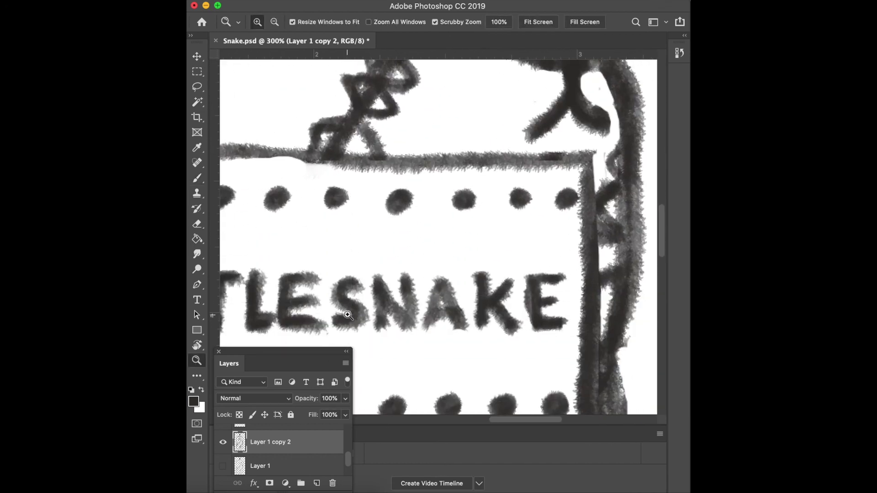
drag(348, 315, 410, 256)
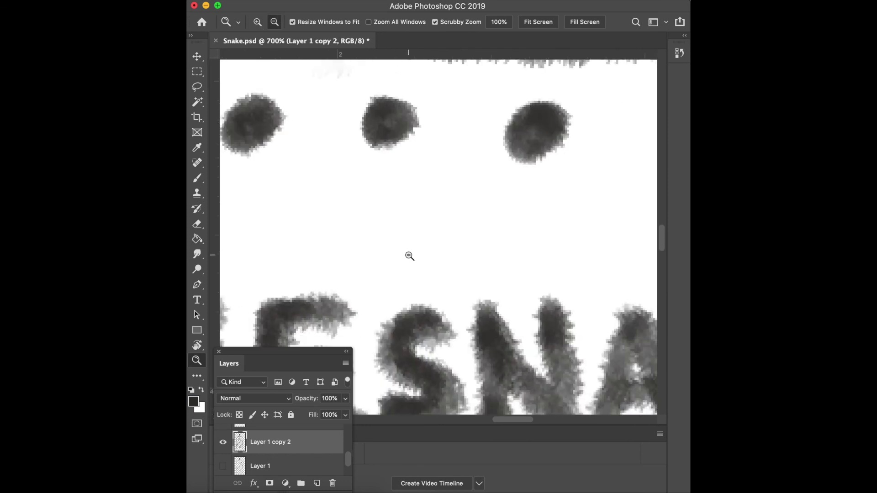
alt+click(410, 256)
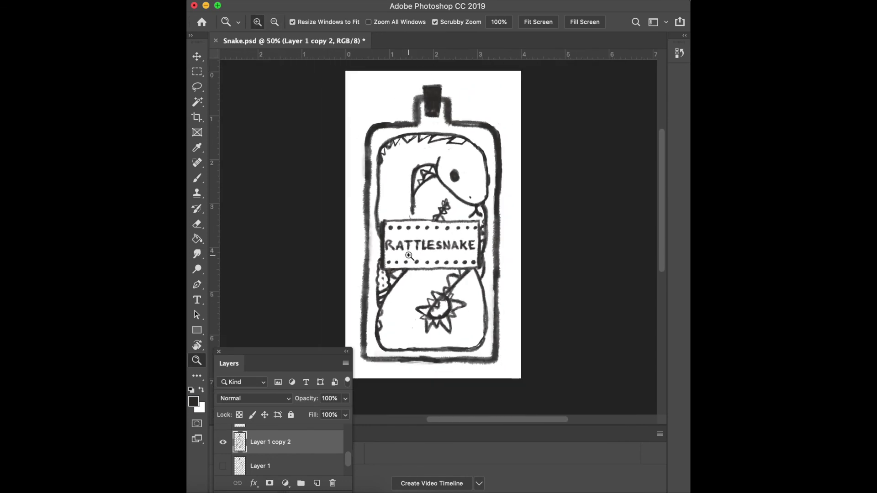
scroll(410, 256, left, 3)
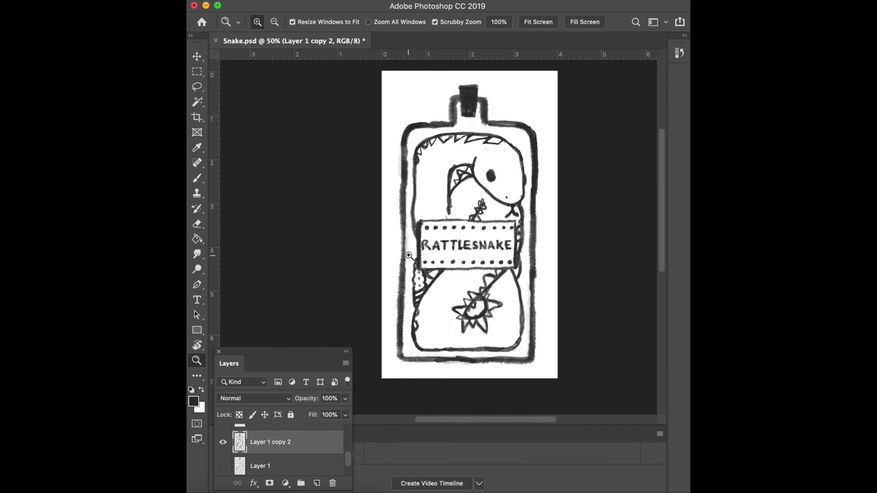
key(v)
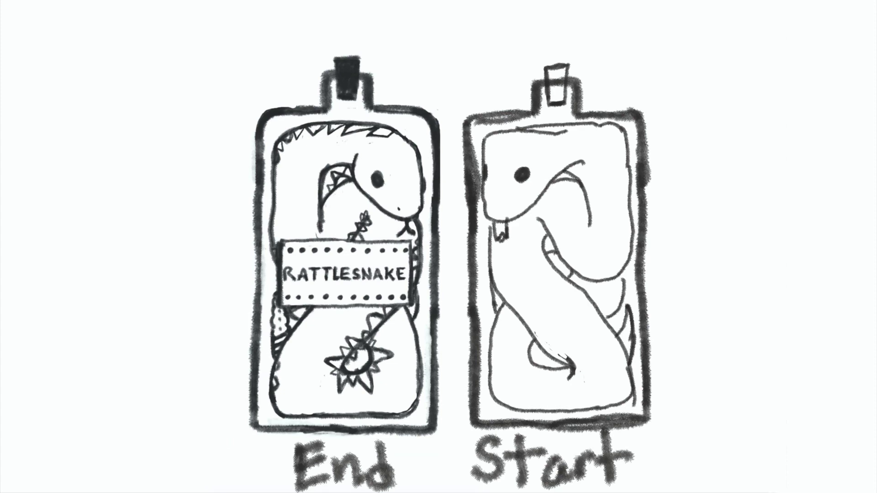